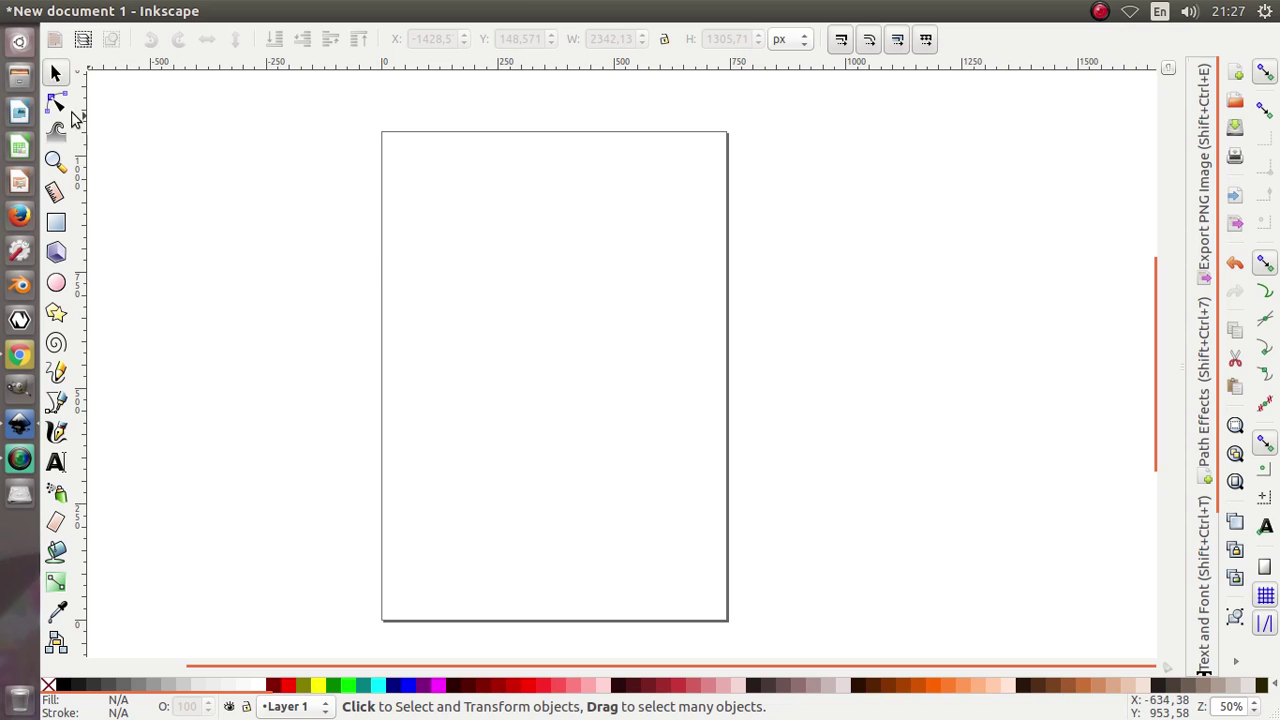
Draw a 3-corner polygon triangle near the top of the page, then shift it slightly down and right.
{"action": "left_click_drag", "start_coordinate": [471, 345], "coordinate": [466, 339]}
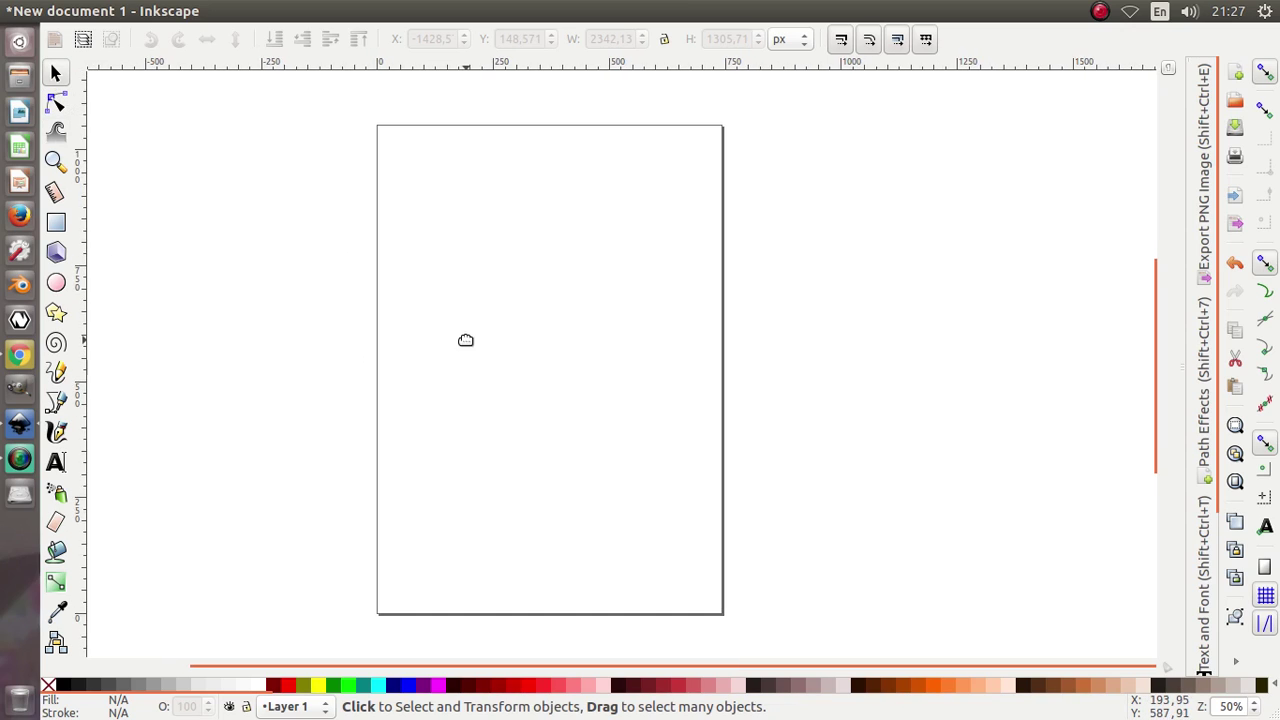
{"action": "left_click", "coordinate": [56, 316]}
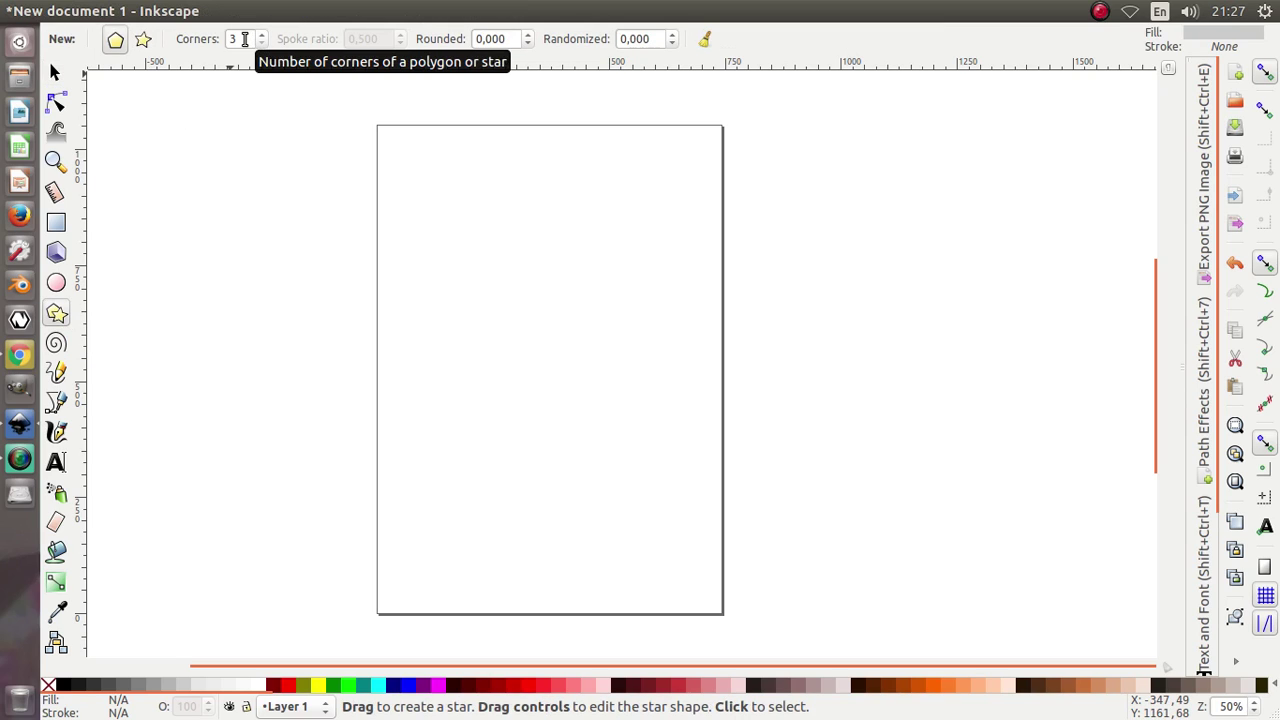
{"action": "left_click_drag", "start_coordinate": [489, 277], "coordinate": [611, 347]}
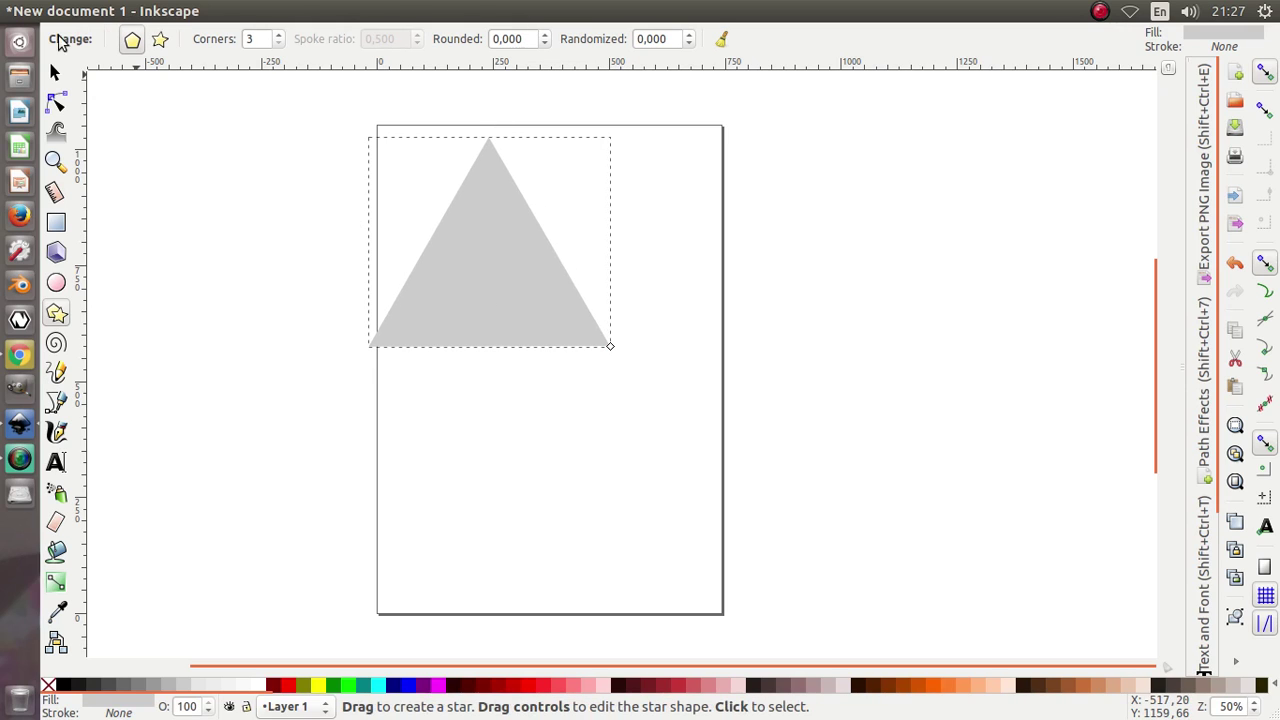
{"action": "left_click", "coordinate": [56, 76]}
{"action": "left_click_drag", "start_coordinate": [500, 237], "coordinate": [569, 277]}
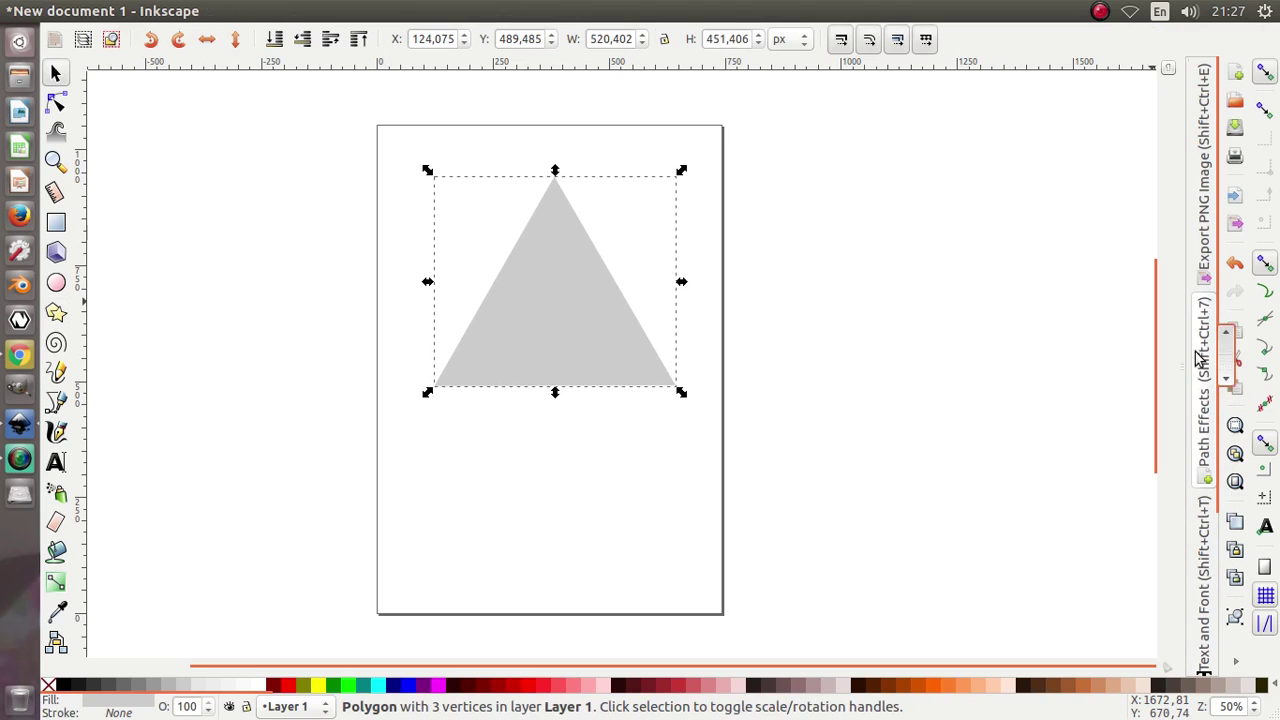
Remove the triangle's grey fill and give it a flat black stroke.
{"action": "scroll", "coordinate": [1204, 404], "scroll_direction": "down", "scroll_amount": 5}
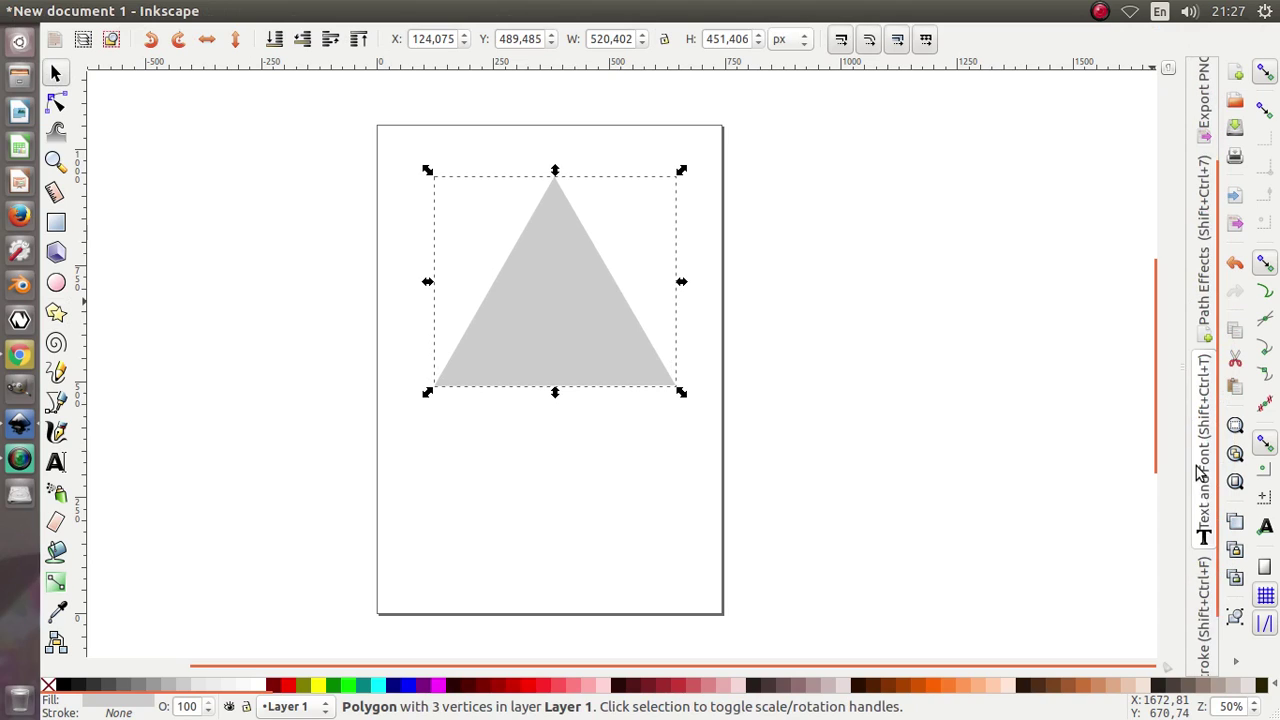
{"action": "left_click", "coordinate": [1204, 553]}
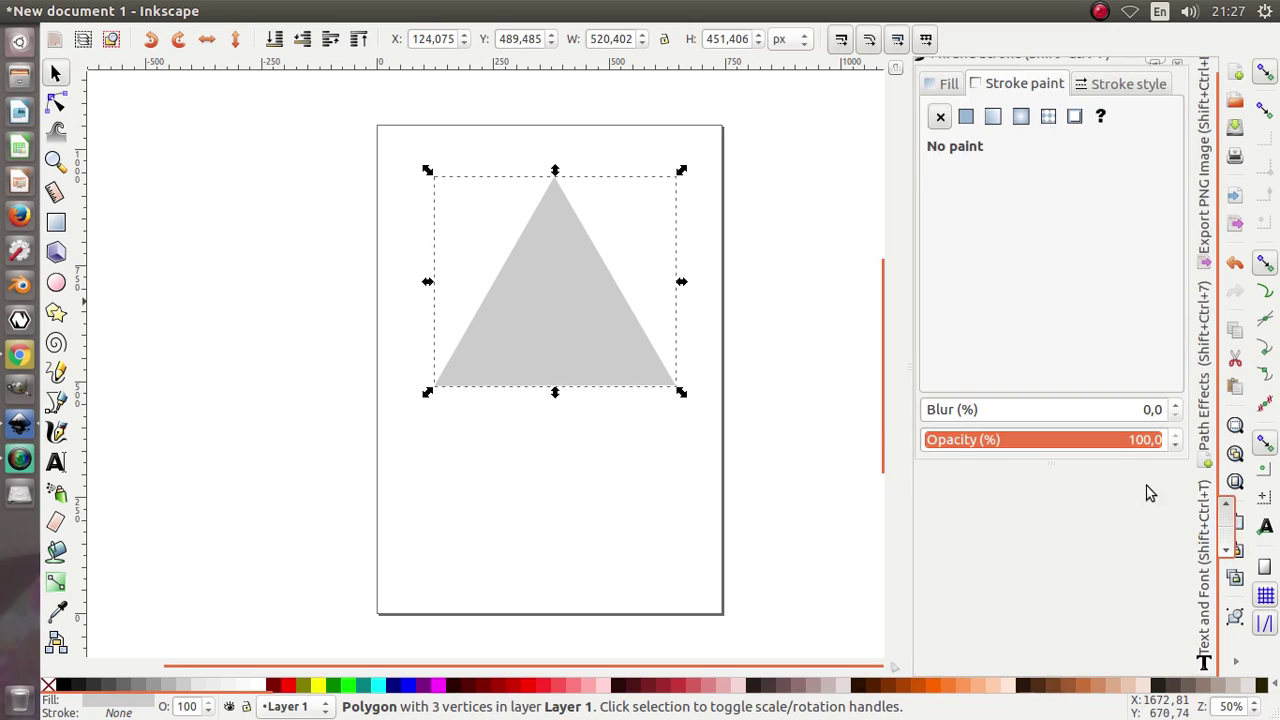
{"action": "left_click", "coordinate": [948, 84]}
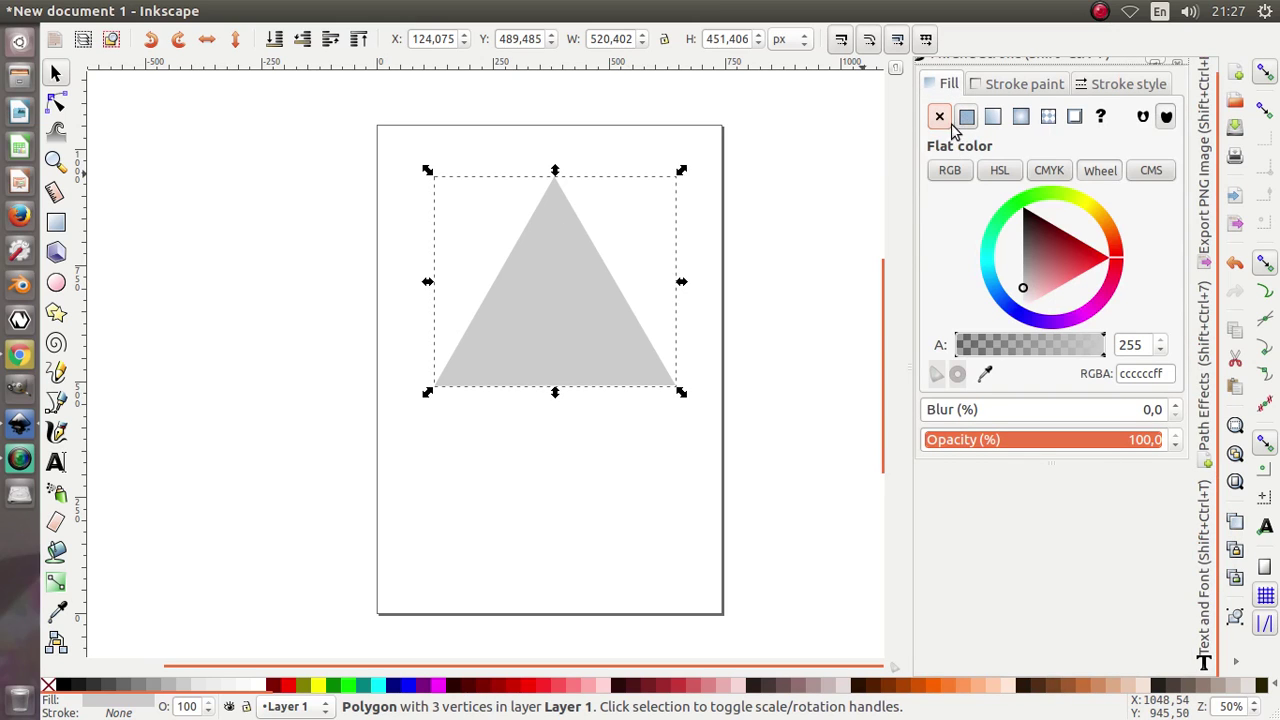
{"action": "left_click", "coordinate": [940, 117]}
{"action": "left_click", "coordinate": [992, 84]}
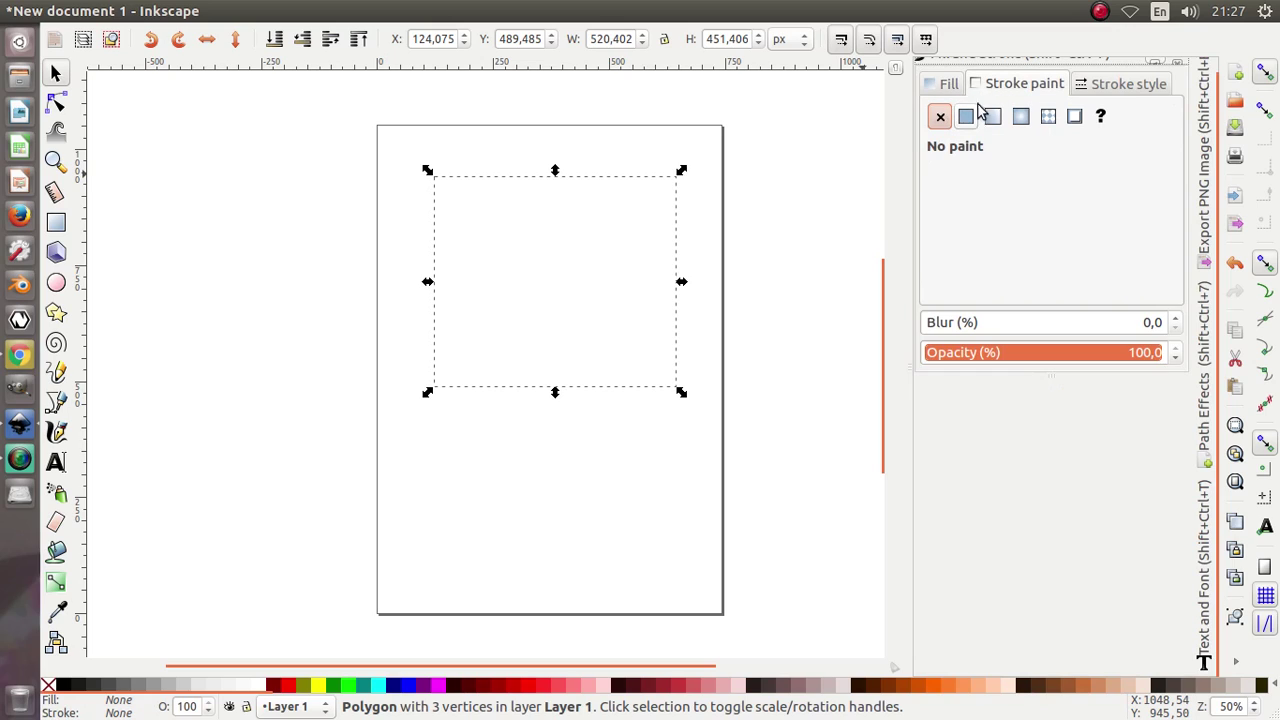
{"action": "left_click", "coordinate": [966, 118]}
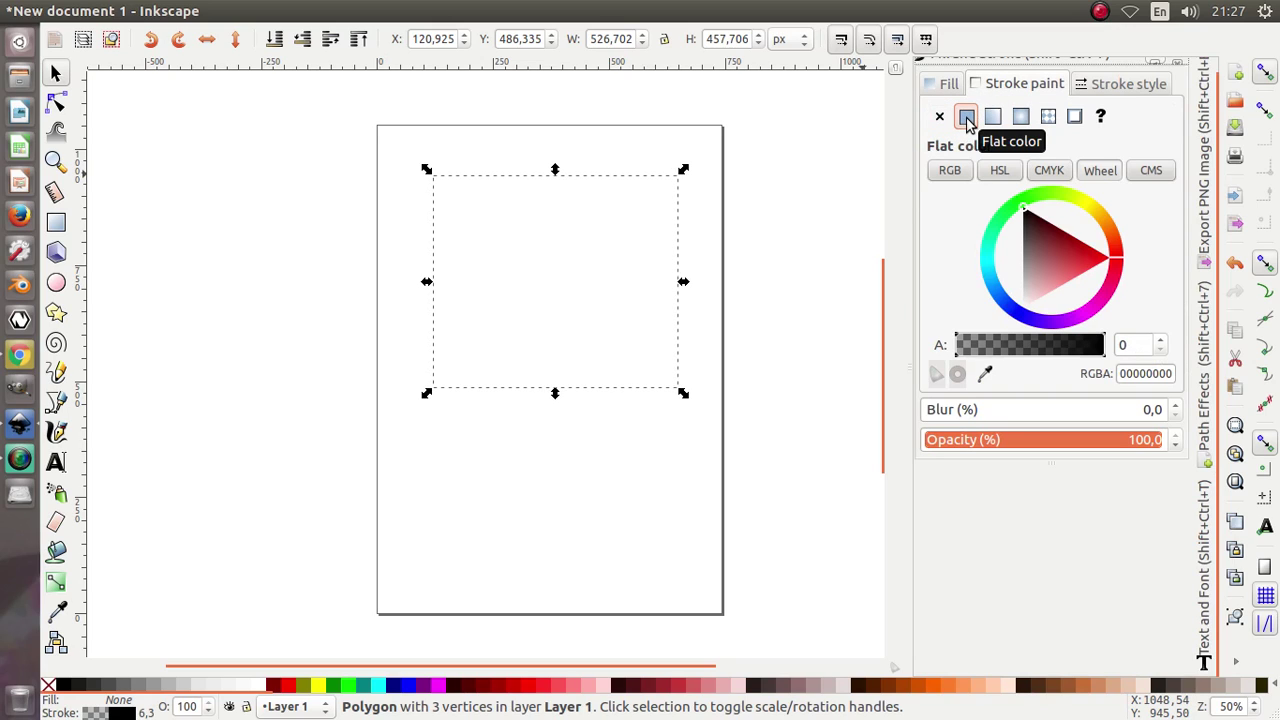
{"action": "left_click_drag", "start_coordinate": [1031, 232], "coordinate": [1026, 205]}
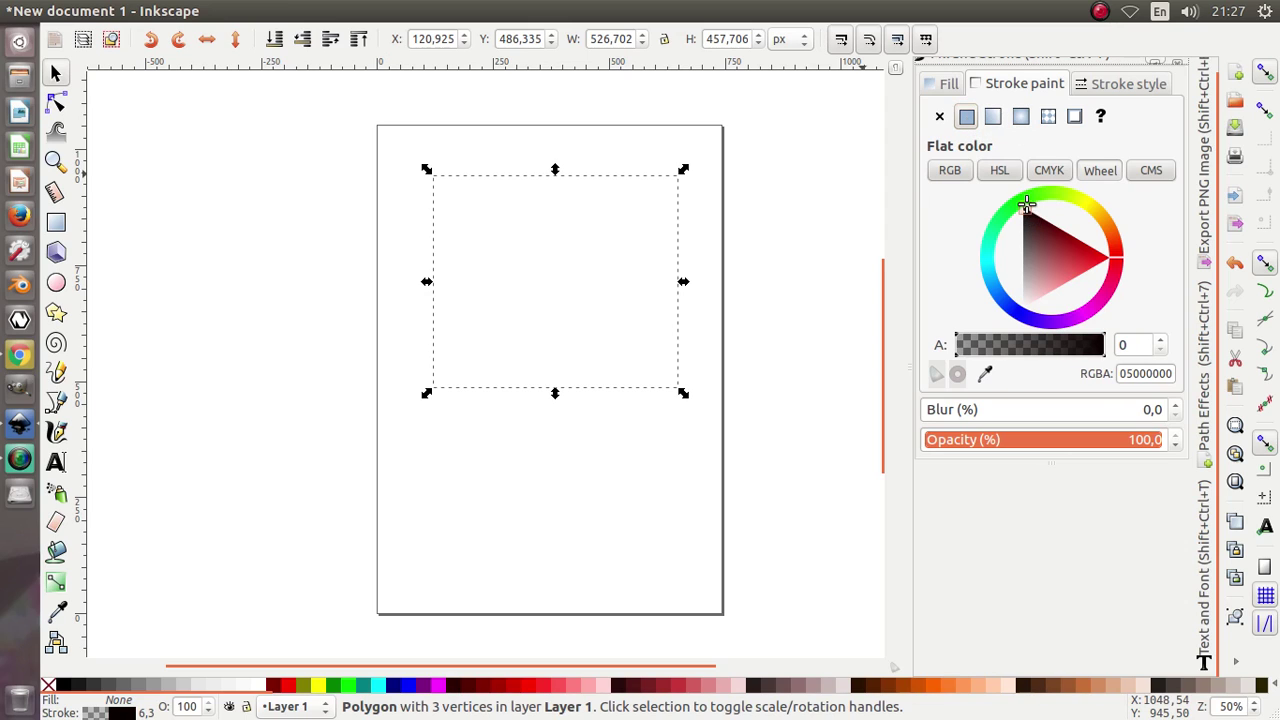
Set the stroke width to 3 px and make the black stroke fully opaque.
{"action": "left_click", "coordinate": [1103, 88]}
{"action": "left_click", "coordinate": [1085, 114]}
{"action": "left_click", "coordinate": [1085, 114]}
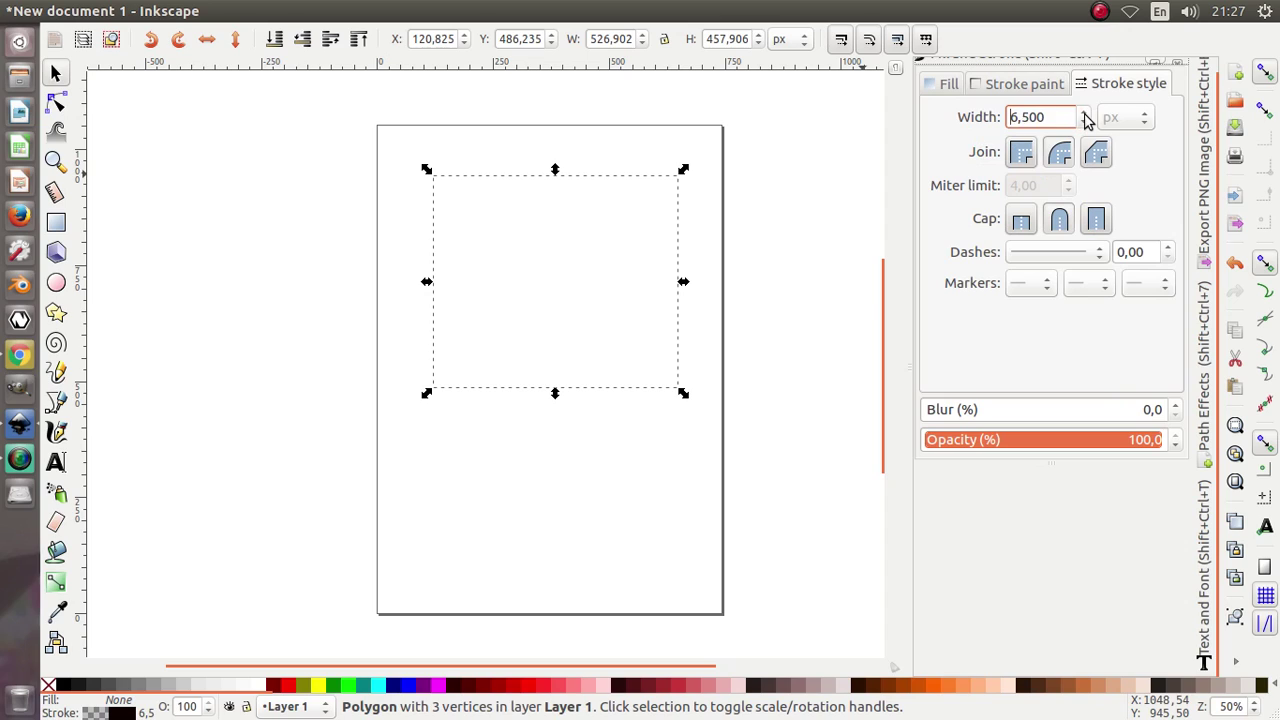
{"action": "type", "text": "3"}
{"action": "key", "text": "Return"}
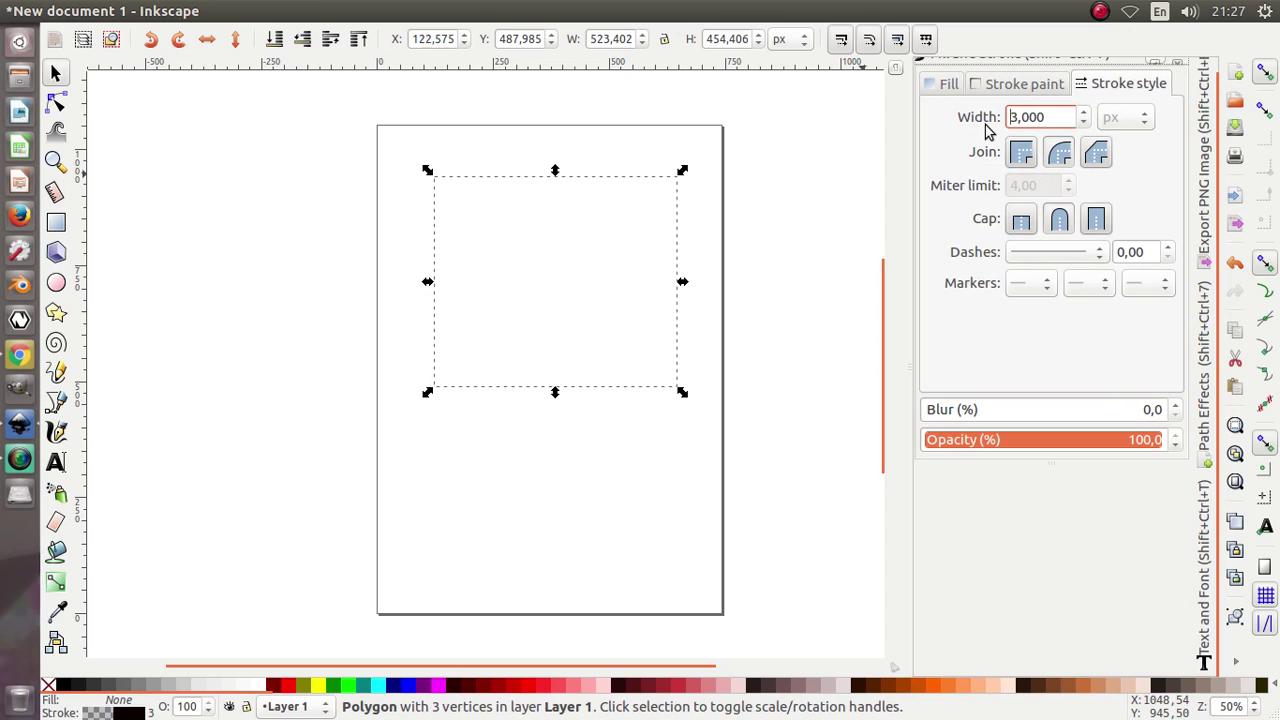
{"action": "left_click", "coordinate": [1030, 85]}
{"action": "left_click_drag", "start_coordinate": [1043, 243], "coordinate": [1006, 199]}
{"action": "left_click_drag", "start_coordinate": [957, 358], "coordinate": [1120, 362]}
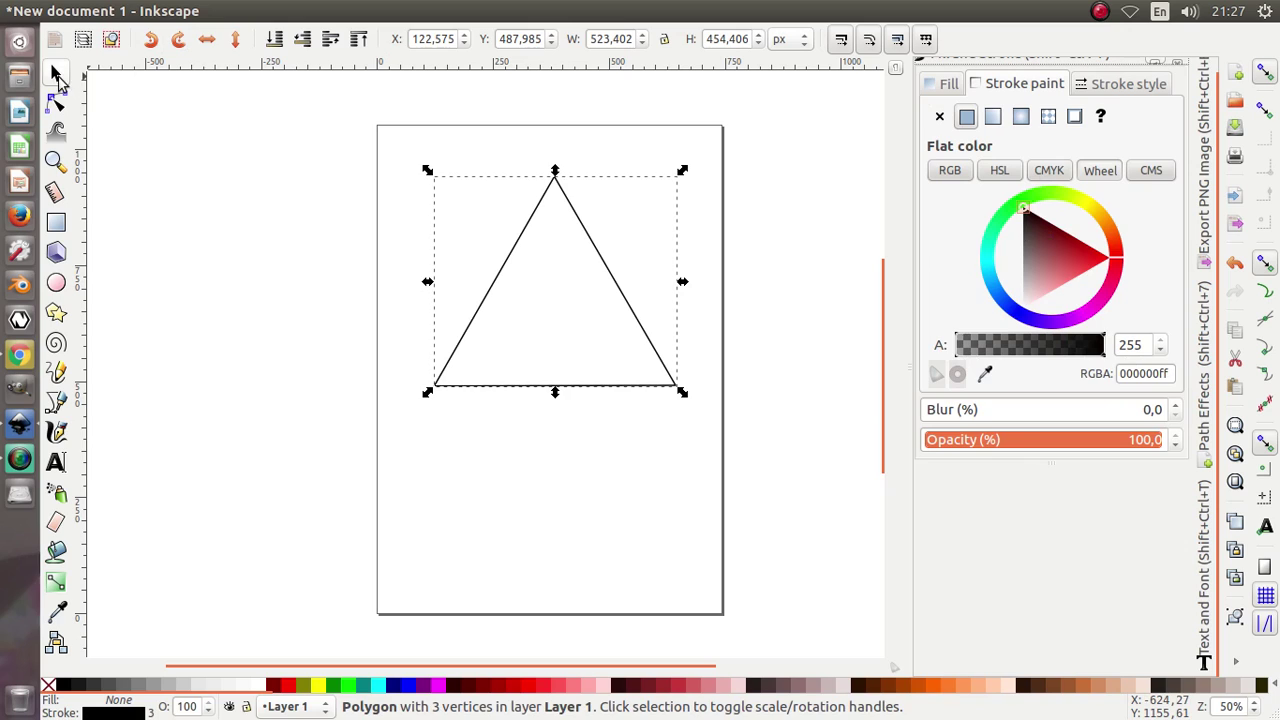
Reselect the triangle and convert it with Path > Object to Path.
{"action": "left_click", "coordinate": [194, 223]}
{"action": "left_click", "coordinate": [527, 234]}
{"action": "scroll", "coordinate": [543, 212], "scroll_direction": "up", "scroll_amount": 2, "text": "ctrl"}
{"action": "scroll", "coordinate": [434, 323], "scroll_direction": "down", "scroll_amount": 1, "text": "ctrl"}
{"action": "scroll", "coordinate": [542, 240], "scroll_direction": "up", "scroll_amount": 1, "text": "ctrl"}
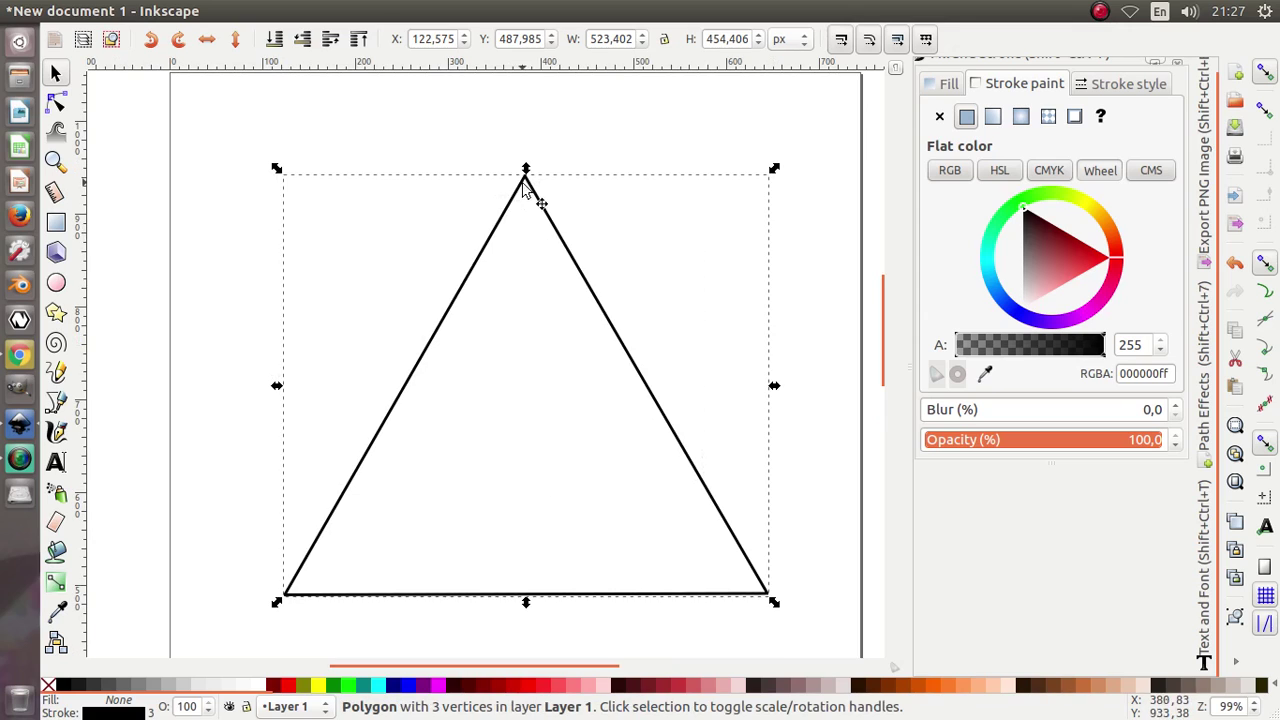
{"action": "mouse_move", "coordinate": [283, 20]}
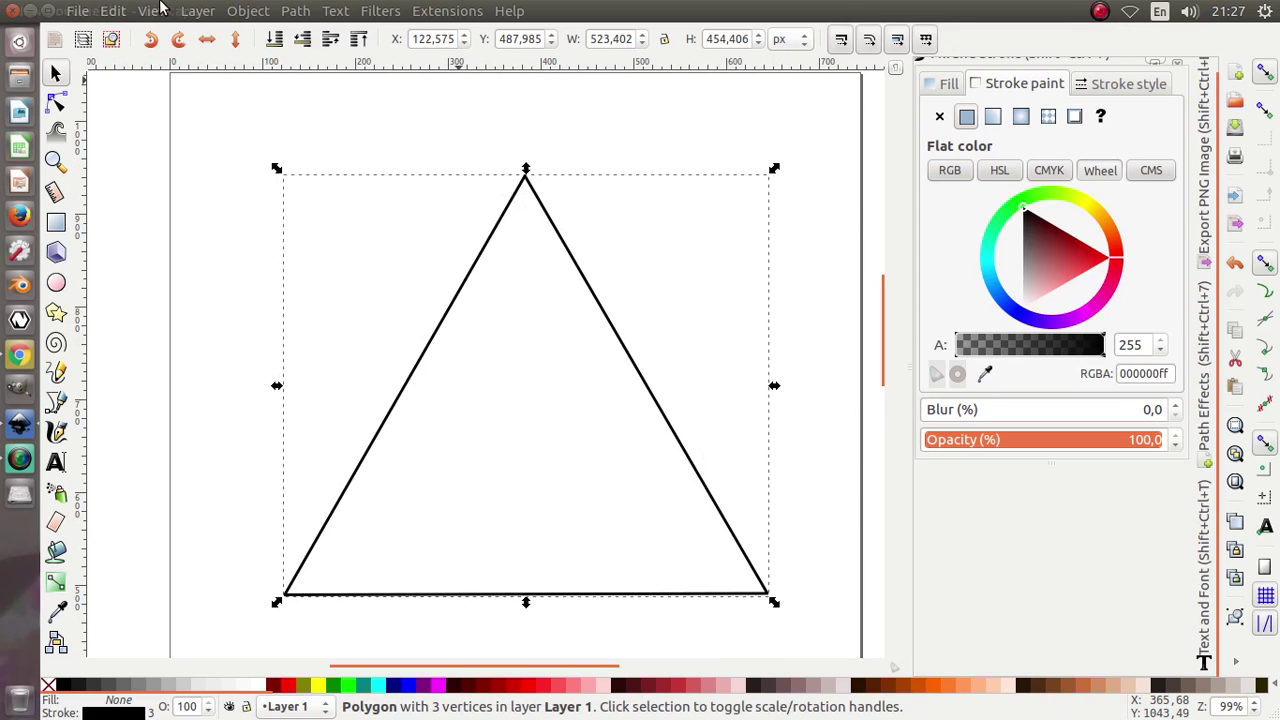
{"action": "left_click", "coordinate": [293, 11]}
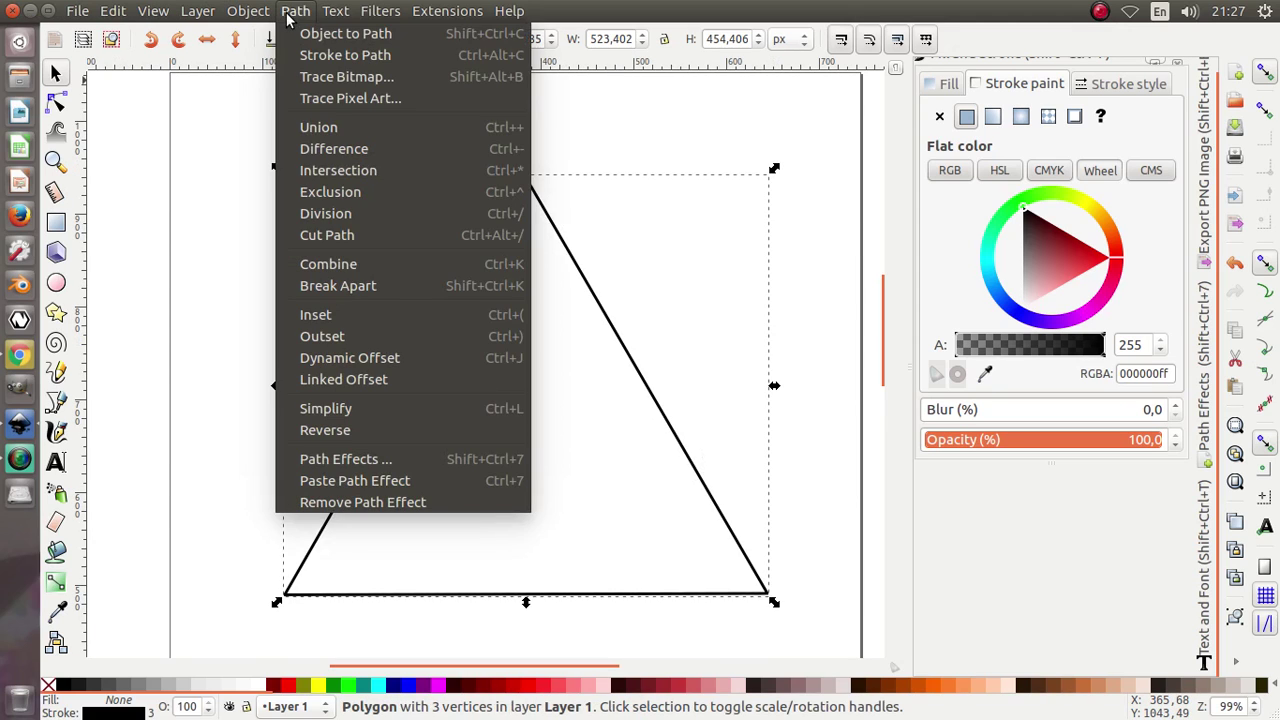
{"action": "left_click", "coordinate": [312, 33]}
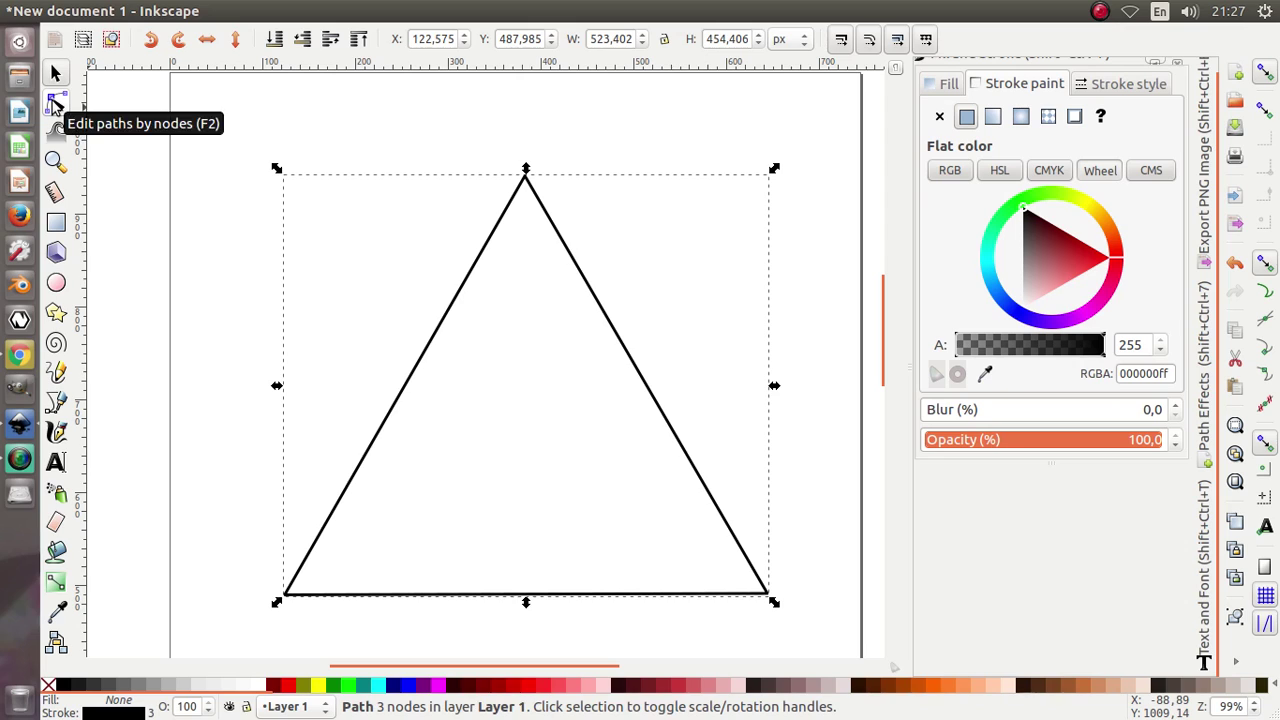
Bend the right, left and bottom sides outward and round both arcs at the apex.
{"action": "left_click", "coordinate": [56, 104]}
{"action": "left_click_drag", "start_coordinate": [647, 386], "coordinate": [684, 361]}
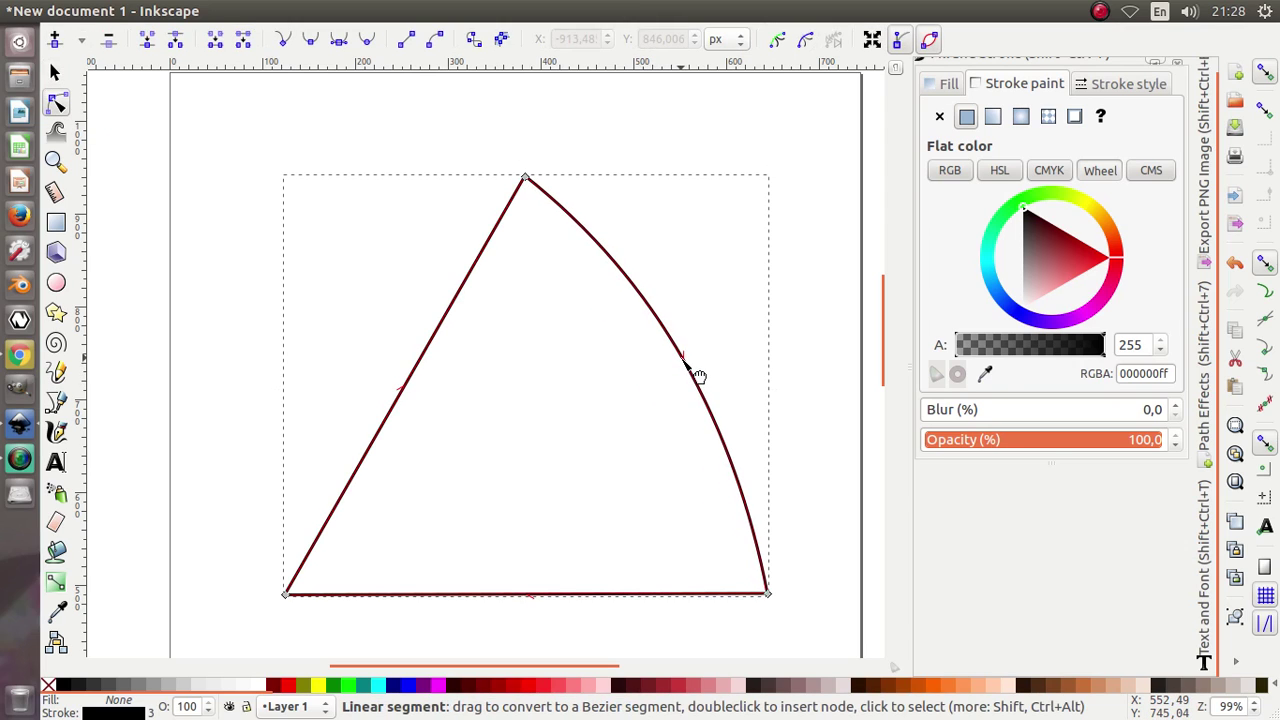
{"action": "left_click_drag", "start_coordinate": [401, 391], "coordinate": [360, 362]}
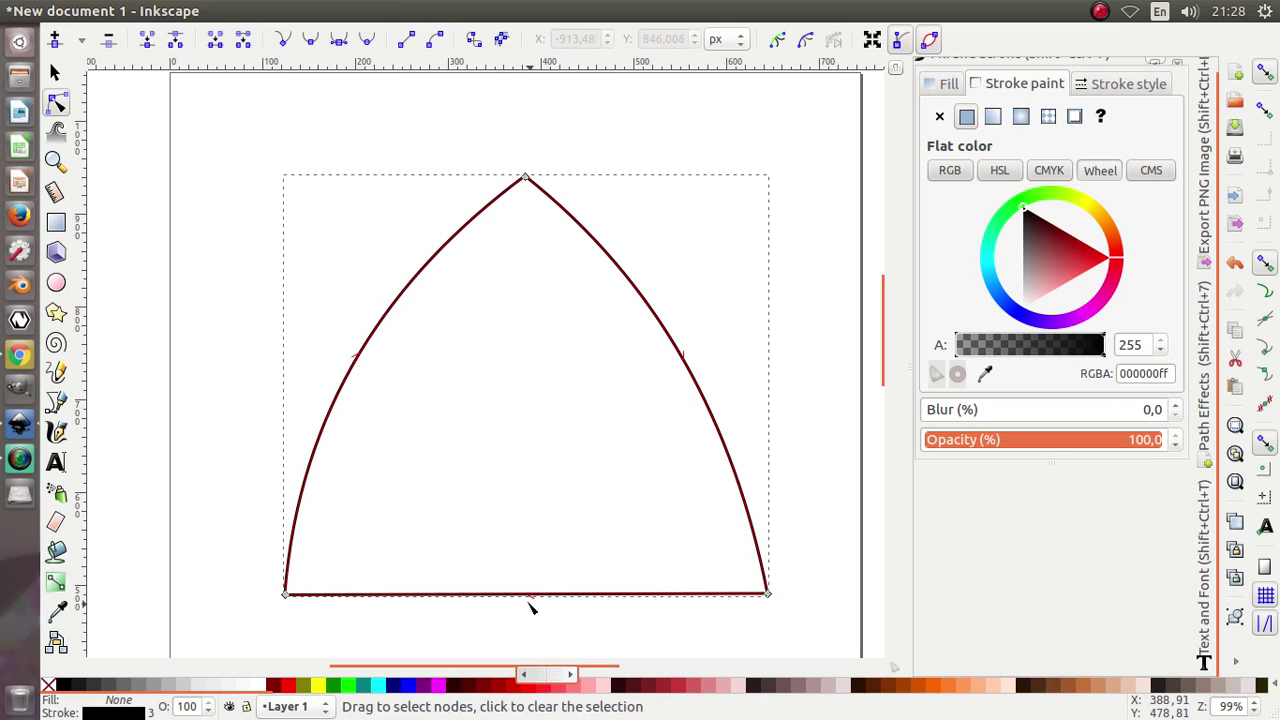
{"action": "left_click_drag", "start_coordinate": [527, 595], "coordinate": [533, 642]}
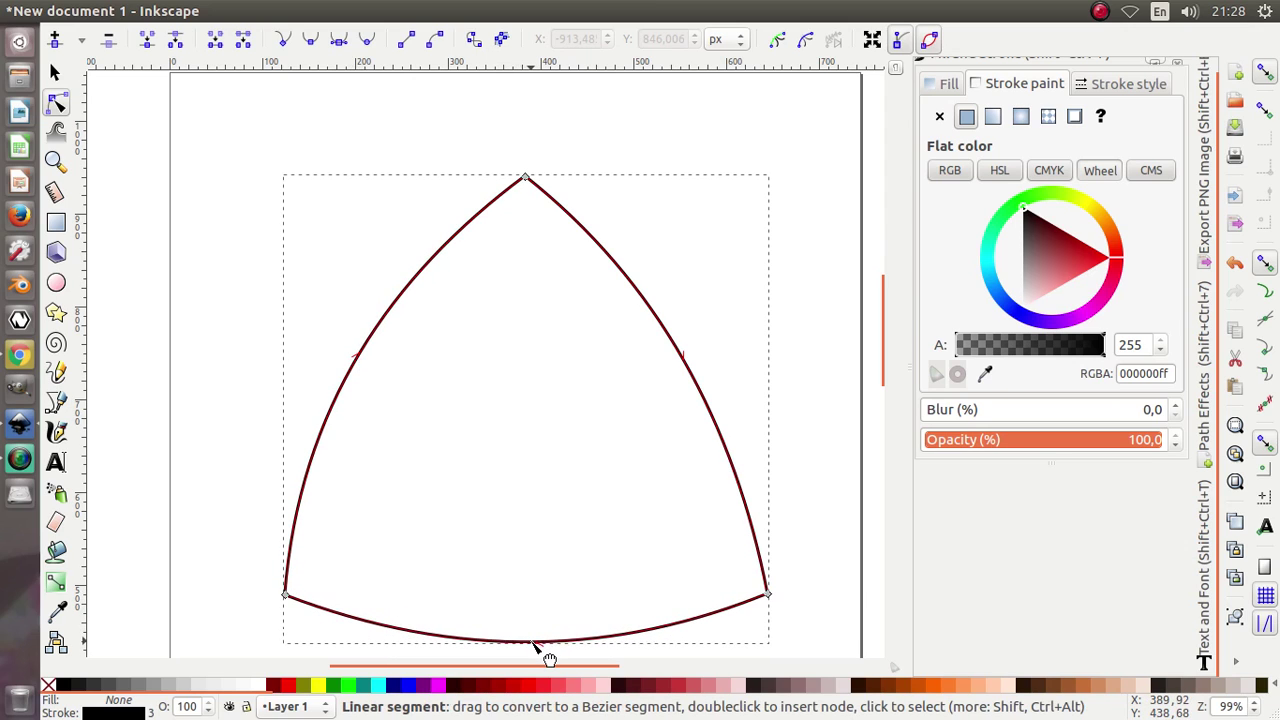
{"action": "left_click", "coordinate": [525, 178]}
{"action": "left_click", "coordinate": [525, 178]}
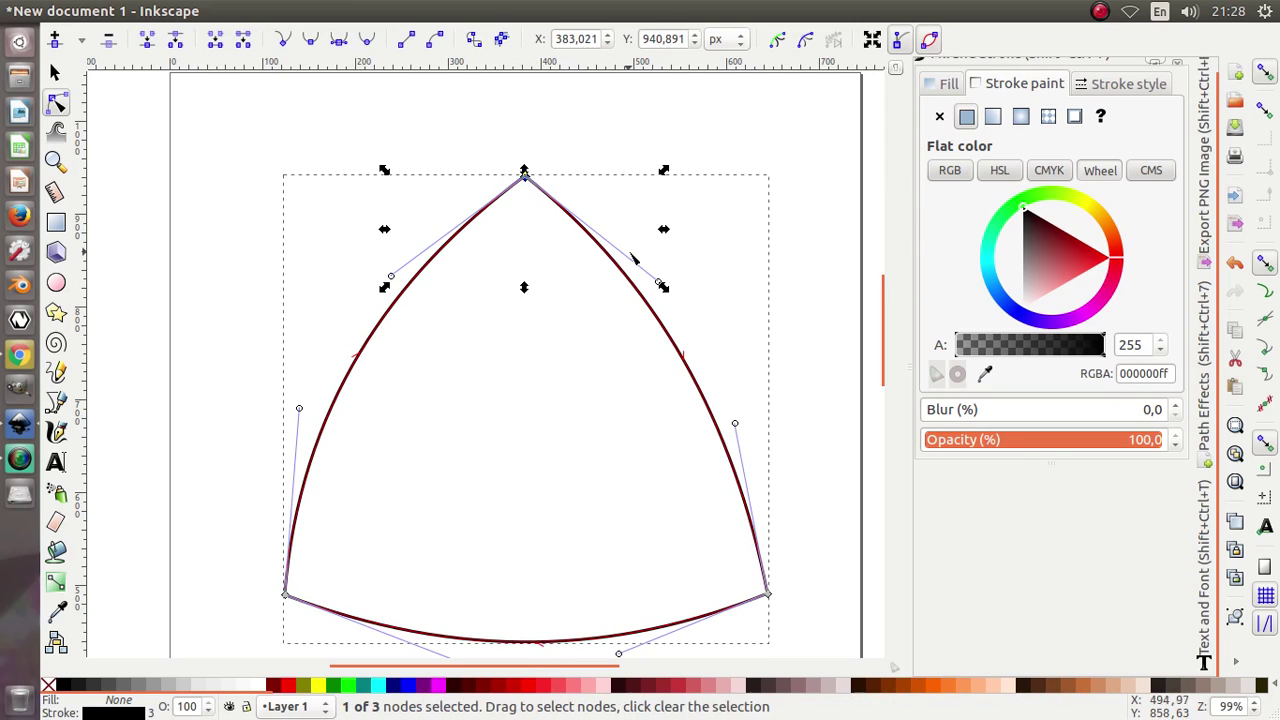
{"action": "left_click_drag", "start_coordinate": [660, 287], "coordinate": [635, 172]}
{"action": "left_click_drag", "start_coordinate": [390, 277], "coordinate": [430, 170]}
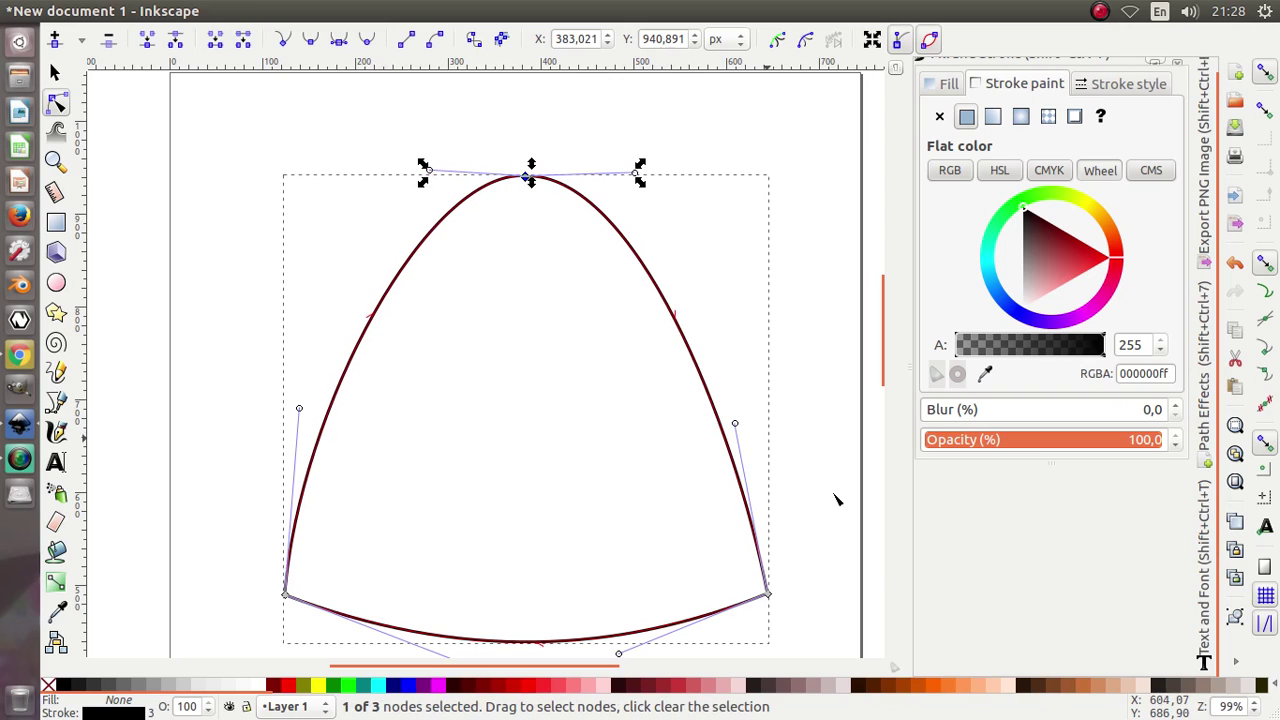
Adjust the handles at both bottom corners to finish the rounded guitar-pick shape.
{"action": "scroll", "coordinate": [766, 580], "scroll_direction": "down", "scroll_amount": 1}
{"action": "left_click", "coordinate": [768, 557]}
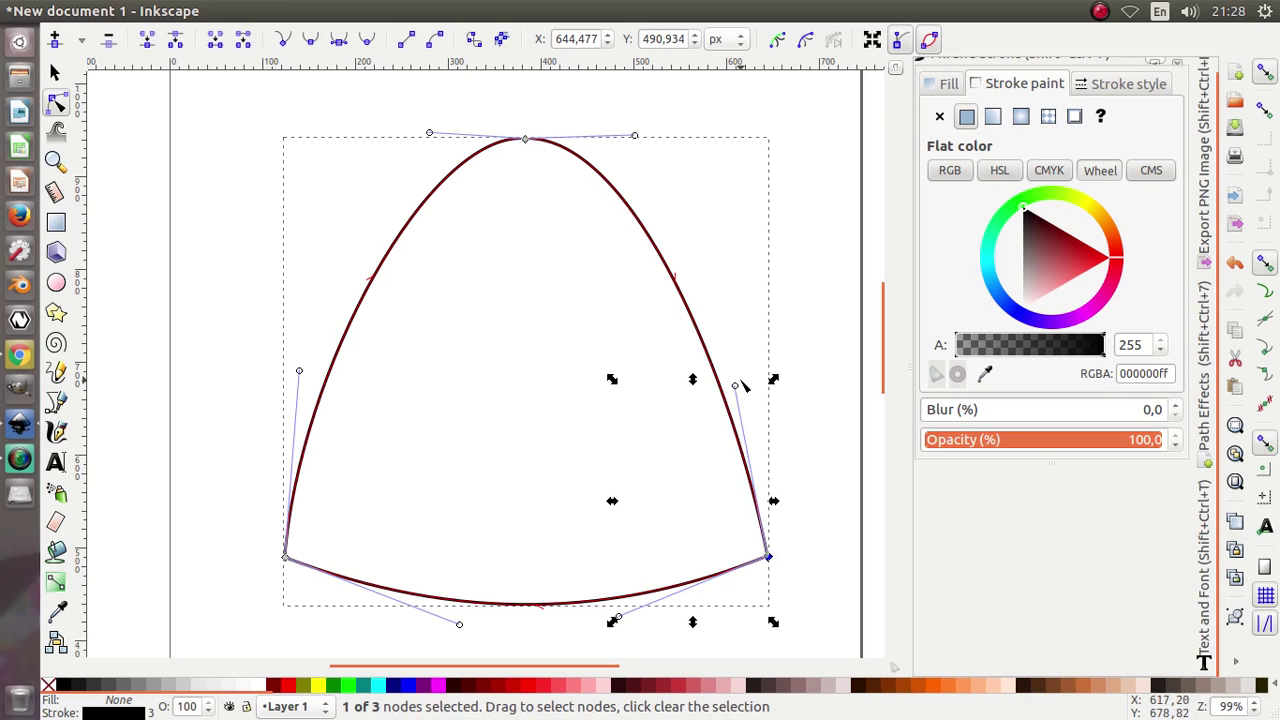
{"action": "left_click_drag", "start_coordinate": [736, 386], "coordinate": [800, 461]}
{"action": "left_click_drag", "start_coordinate": [616, 615], "coordinate": [727, 640]}
{"action": "left_click_drag", "start_coordinate": [459, 628], "coordinate": [322, 650]}
{"action": "left_click_drag", "start_coordinate": [301, 373], "coordinate": [239, 466]}
{"action": "left_click", "coordinate": [55, 72]}
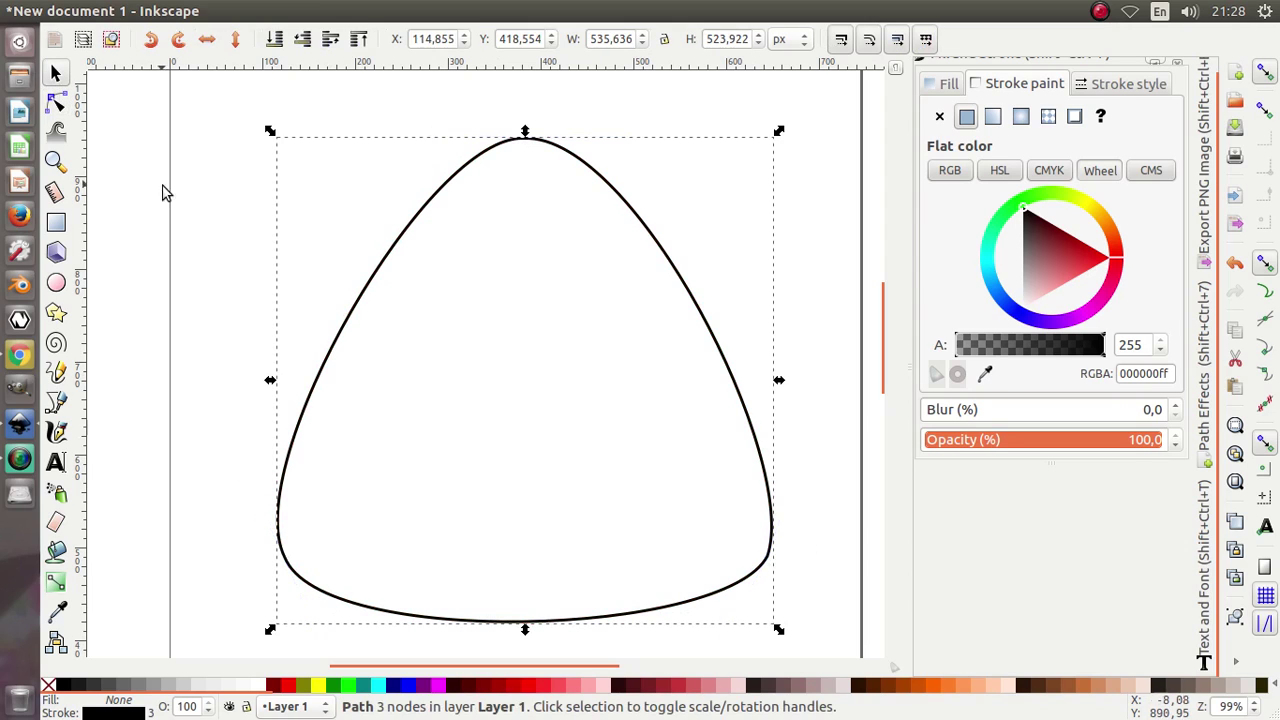
{"action": "left_click", "coordinate": [241, 218]}
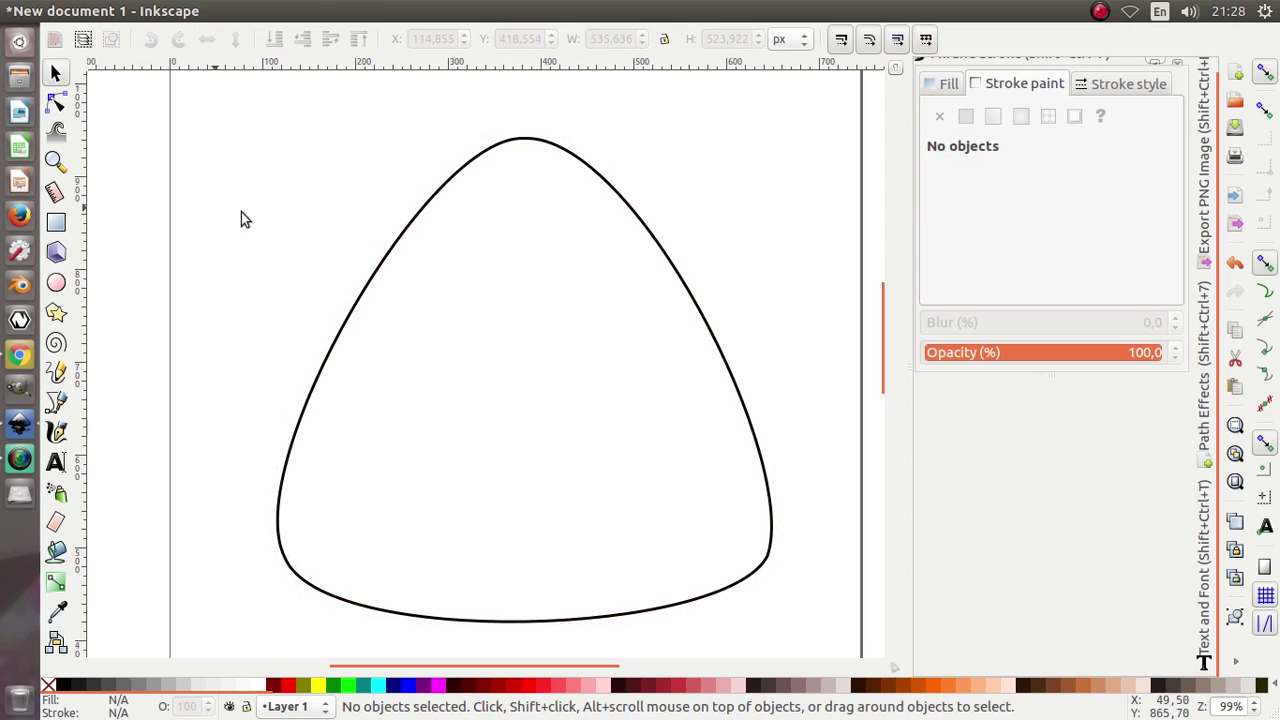
Duplicate the rounded triangle and move the copy right and slightly up.
{"action": "left_click", "coordinate": [395, 256]}
{"action": "right_click", "coordinate": [395, 256]}
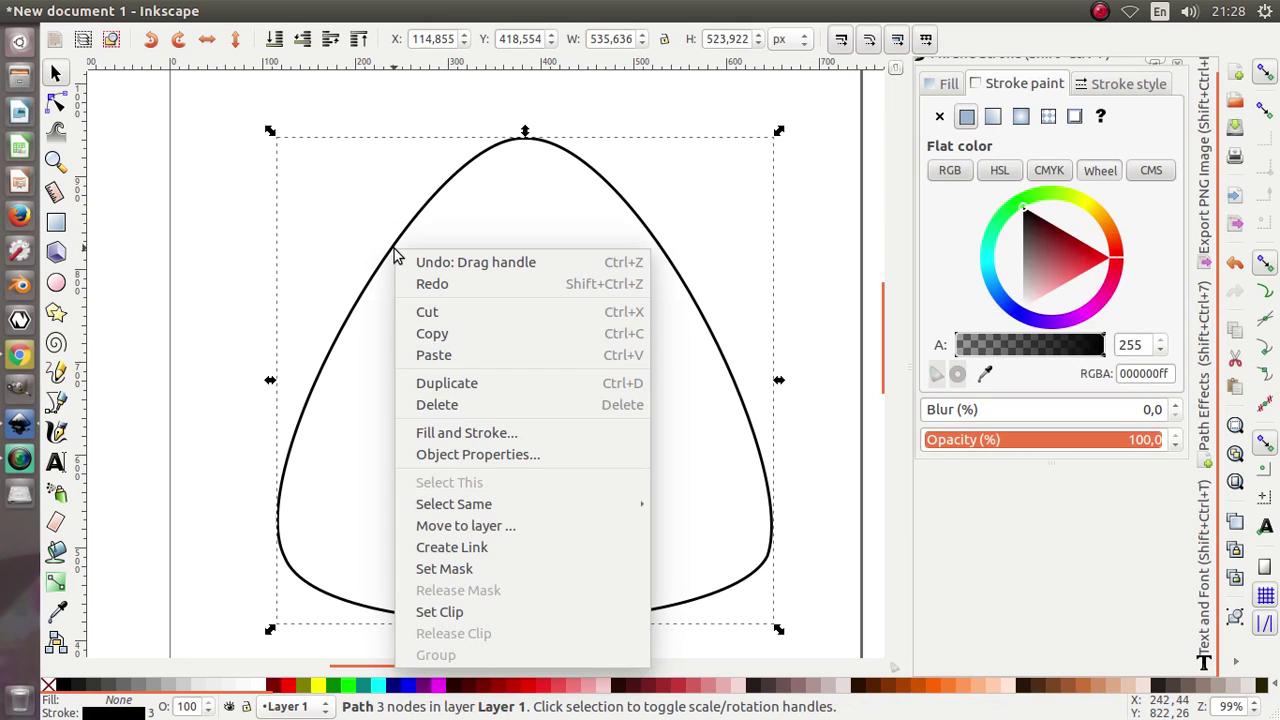
{"action": "left_click", "coordinate": [504, 386]}
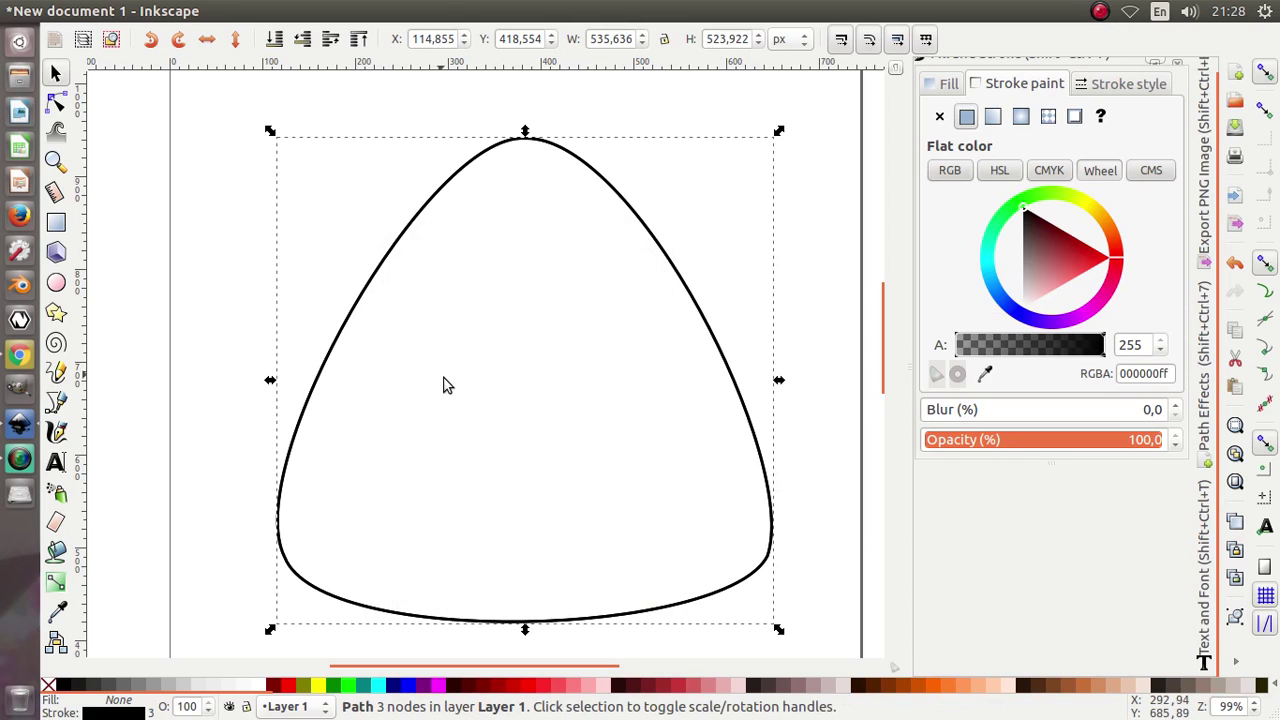
{"action": "left_click_drag", "start_coordinate": [371, 283], "coordinate": [458, 255]}
Enlarge the copy slightly, rotate it about five degrees and nudge it down.
{"action": "scroll", "coordinate": [376, 290], "scroll_direction": "down", "scroll_amount": 1}
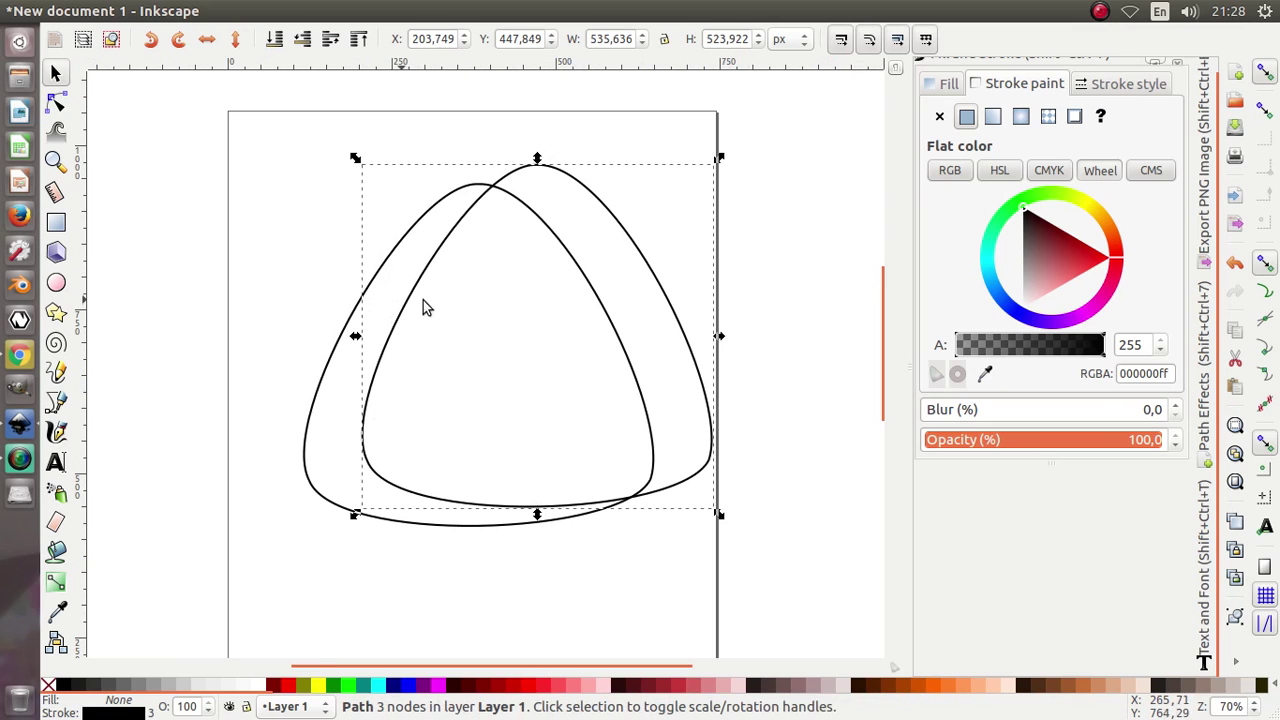
{"action": "left_click_drag", "start_coordinate": [720, 515], "coordinate": [812, 528]}
{"action": "left_click", "coordinate": [748, 484]}
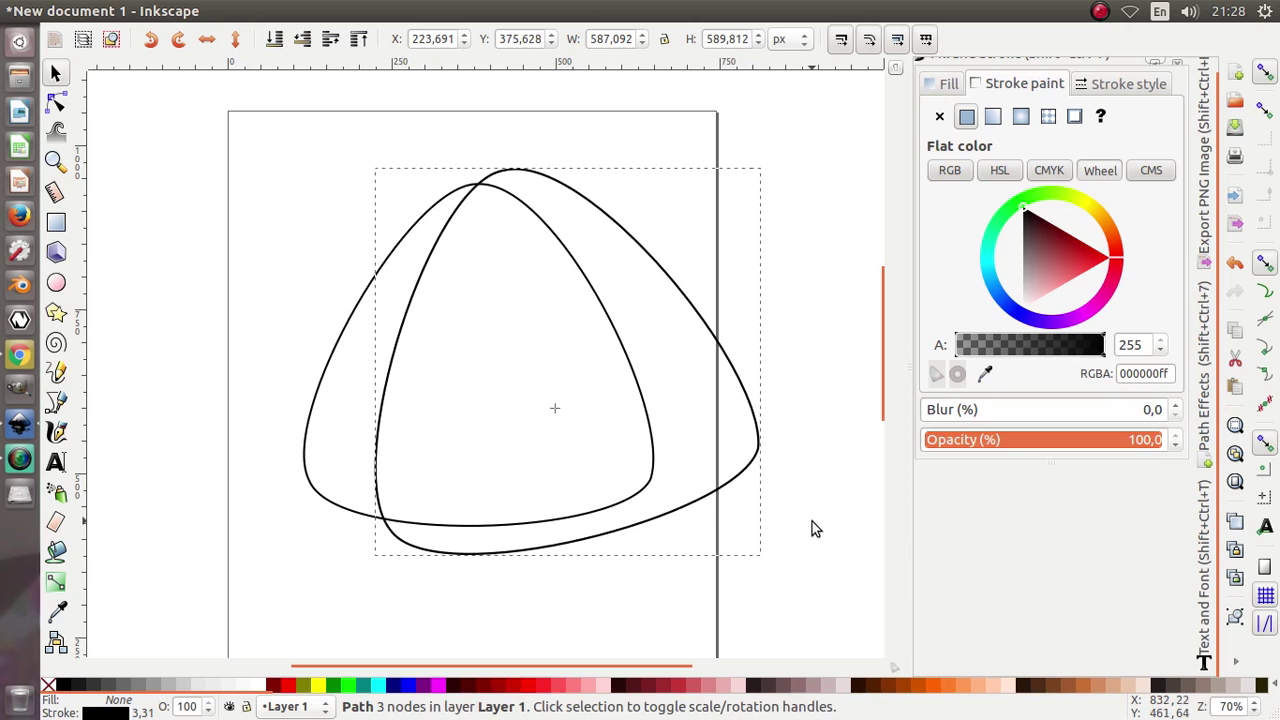
{"action": "left_click_drag", "start_coordinate": [758, 441], "coordinate": [755, 463]}
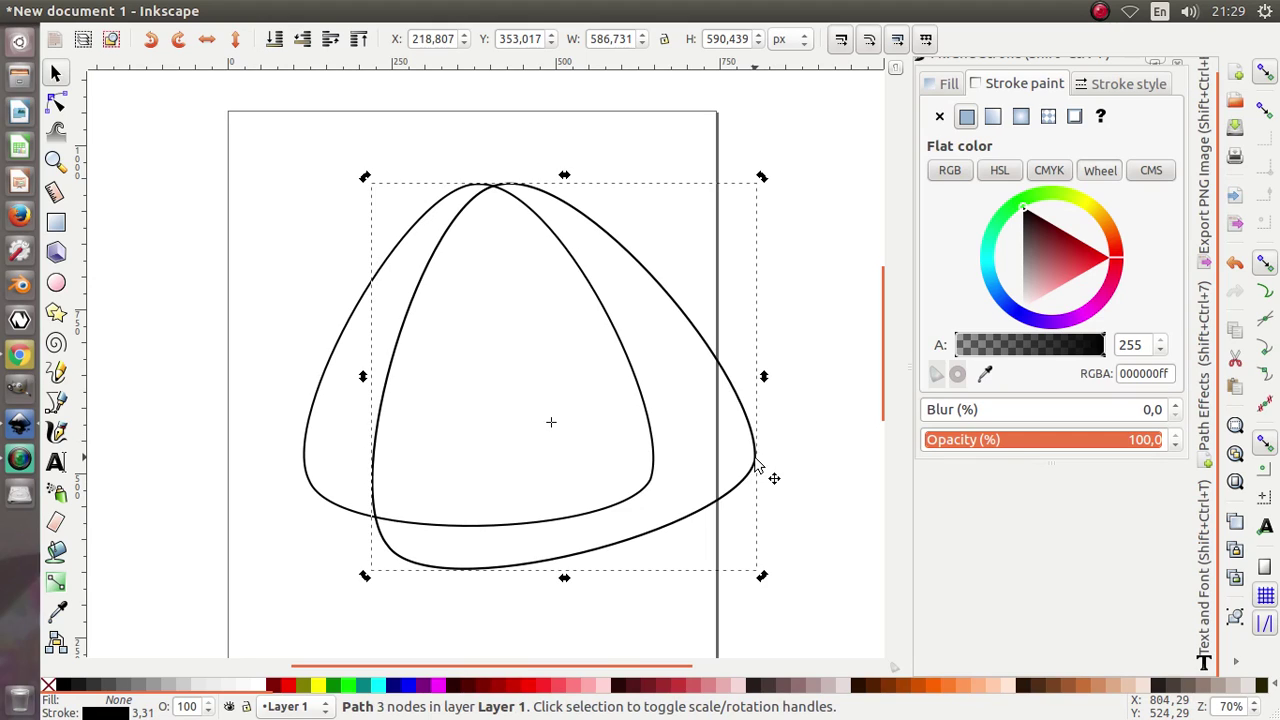
Curve the duplicate's left side inward by reshaping its left segment and corner handles.
{"action": "double_click", "coordinate": [392, 371]}
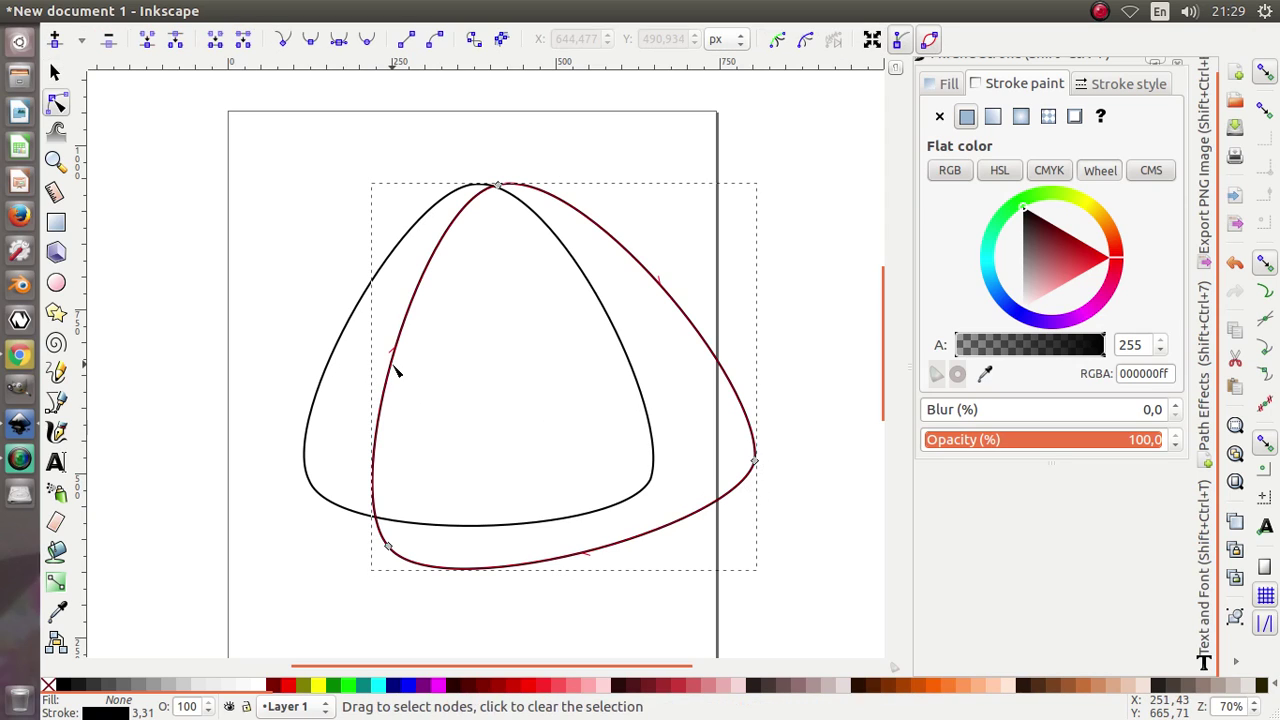
{"action": "left_click_drag", "start_coordinate": [382, 399], "coordinate": [408, 405]}
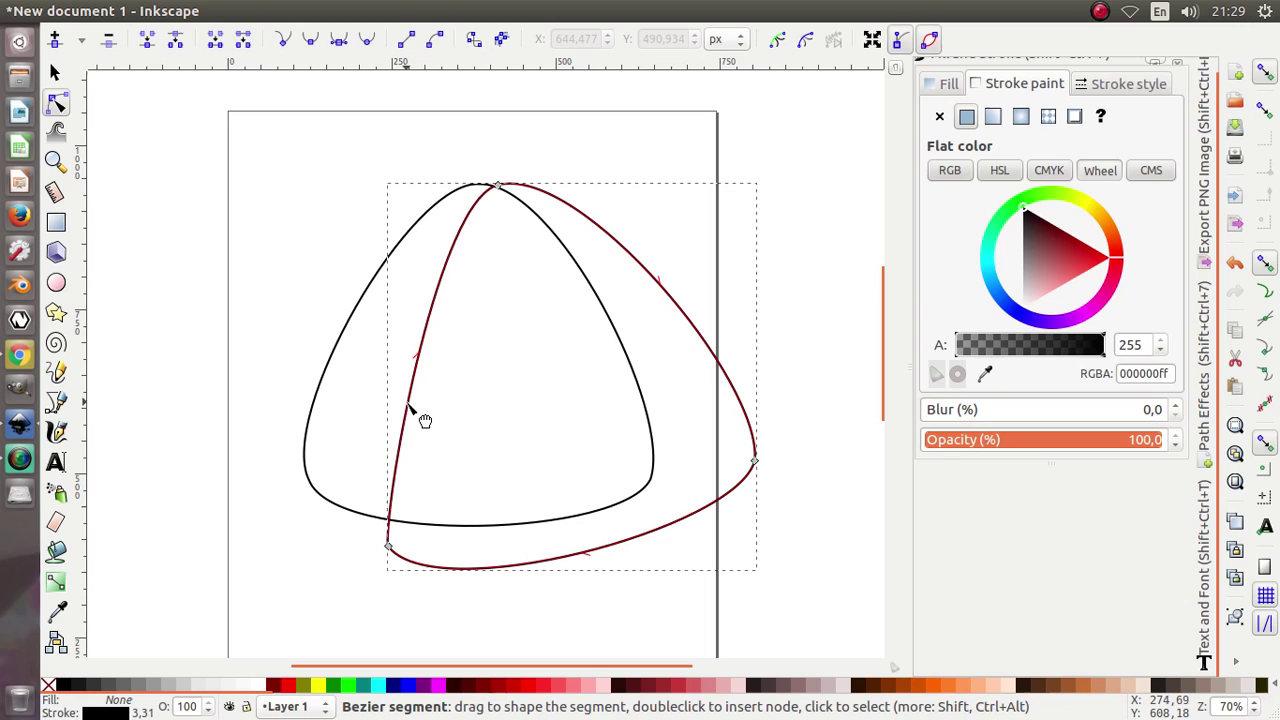
{"action": "left_click", "coordinate": [388, 547]}
{"action": "left_click_drag", "start_coordinate": [385, 491], "coordinate": [461, 400]}
{"action": "left_click_drag", "start_coordinate": [438, 201], "coordinate": [372, 261]}
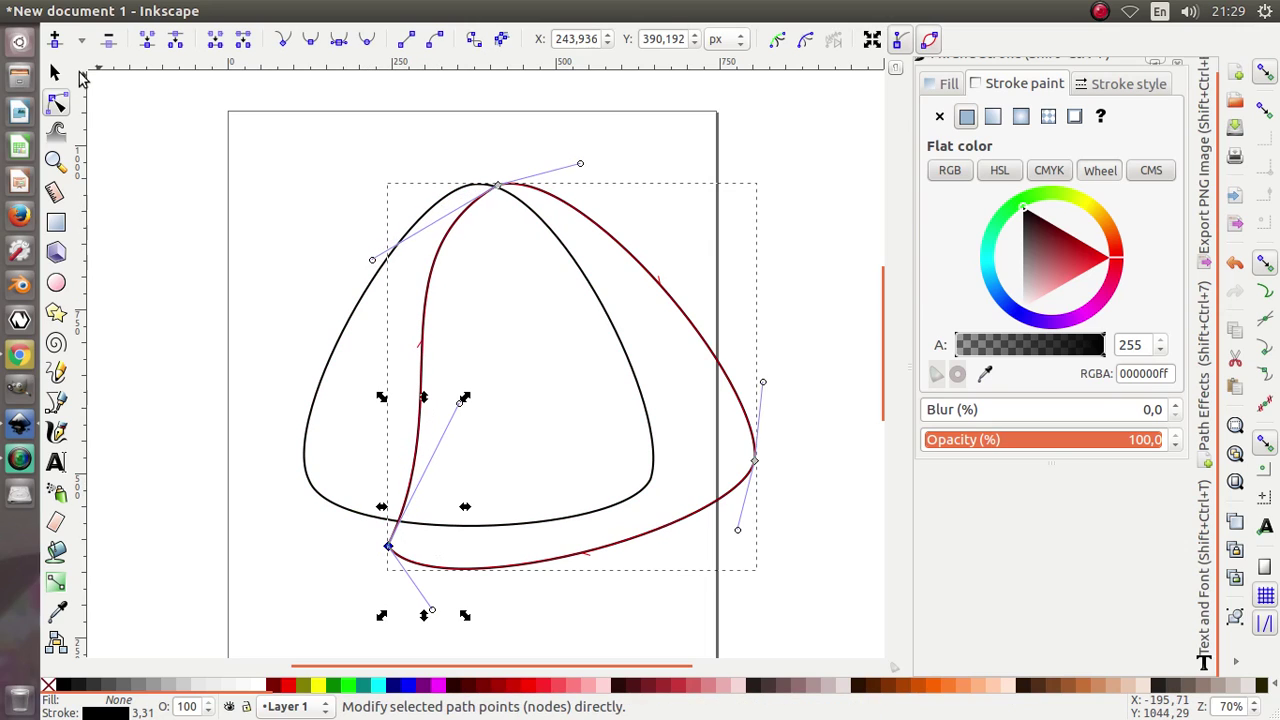
Rubber-band select both outlines together.
{"action": "left_click", "coordinate": [55, 72]}
{"action": "scroll", "coordinate": [247, 188], "scroll_direction": "down", "scroll_amount": 1}
{"action": "left_click_drag", "start_coordinate": [683, 507], "coordinate": [206, 124]}
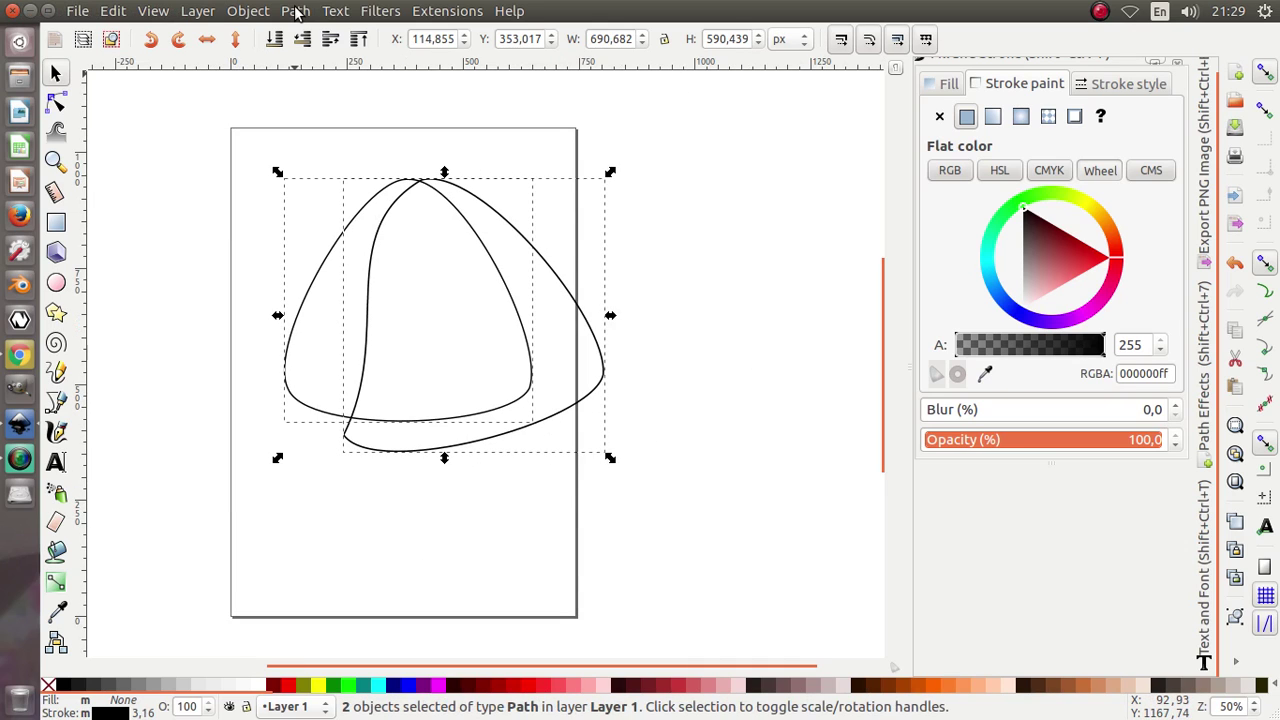
Apply Path > Difference to cut the two outlines into one crescent piece.
{"action": "left_click", "coordinate": [295, 11]}
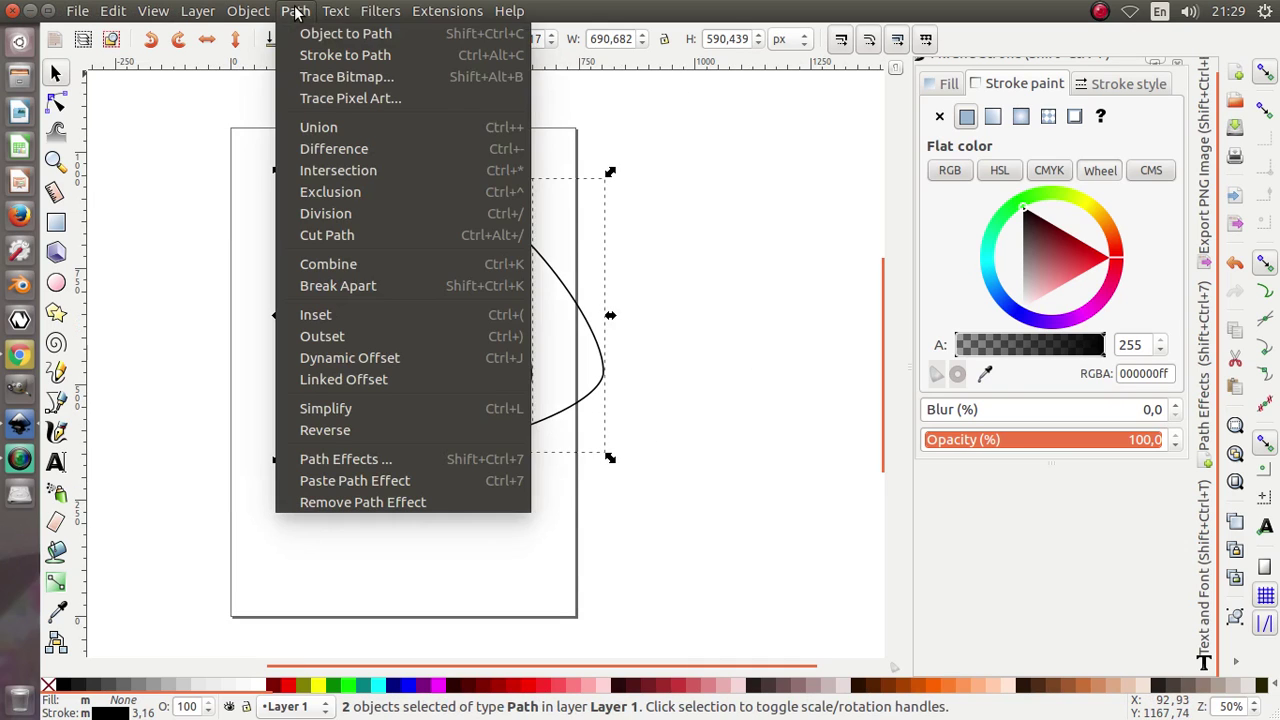
{"action": "left_click", "coordinate": [362, 157]}
{"action": "left_click", "coordinate": [329, 323]}
Reselect the crescent piece and bring up its context menu.
{"action": "scroll", "coordinate": [336, 322], "scroll_direction": "up", "scroll_amount": 1}
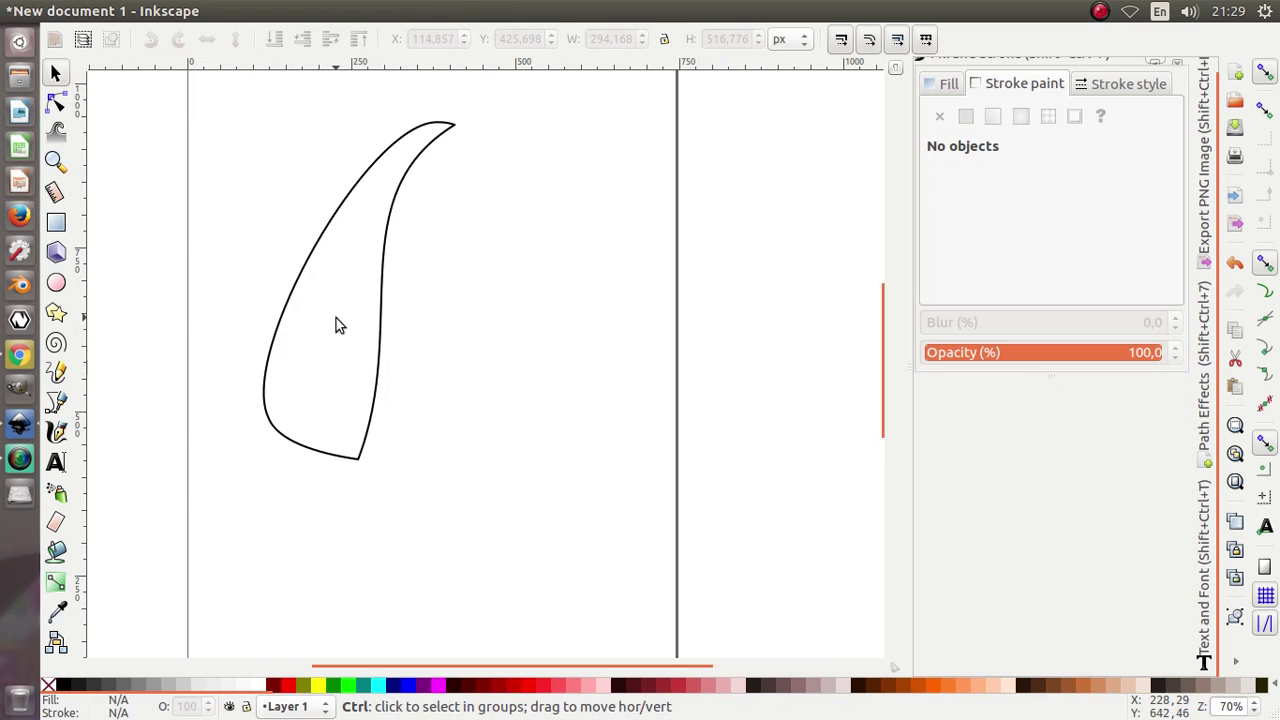
{"action": "scroll", "coordinate": [386, 306], "scroll_direction": "down", "scroll_amount": 1}
{"action": "scroll", "coordinate": [368, 262], "scroll_direction": "up", "scroll_amount": 1}
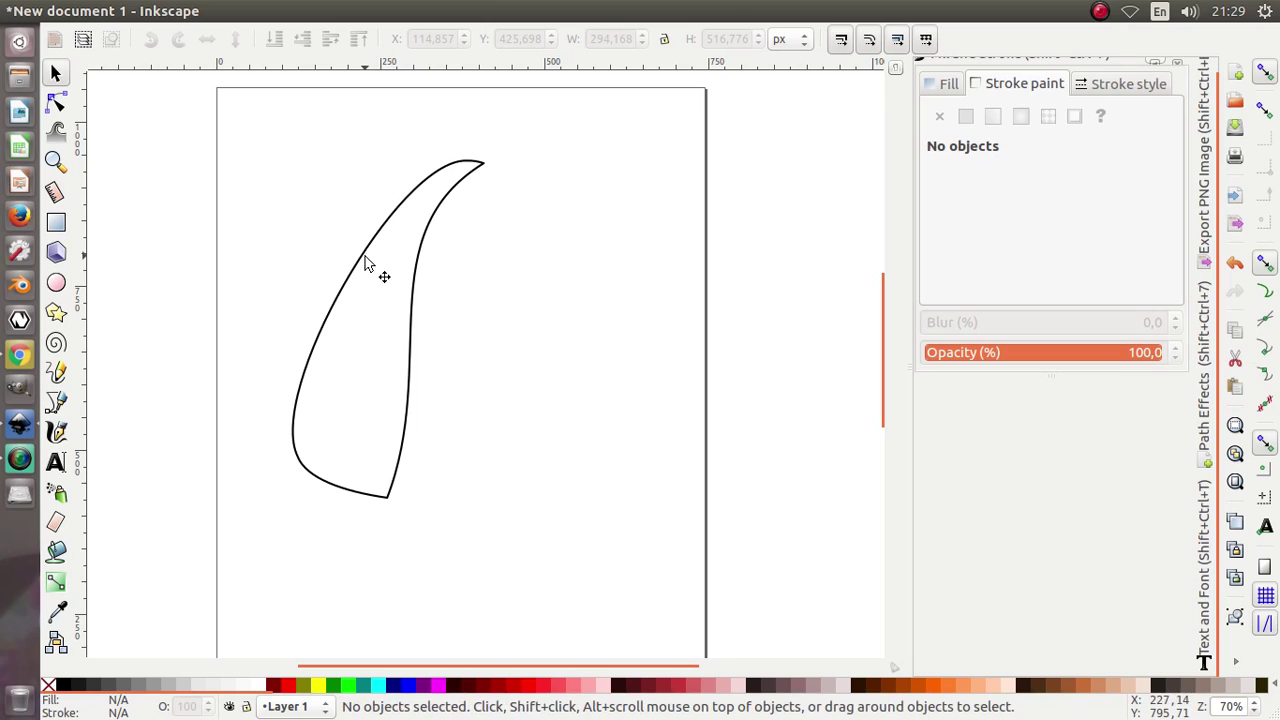
{"action": "left_click", "coordinate": [363, 262]}
{"action": "right_click", "coordinate": [363, 262]}
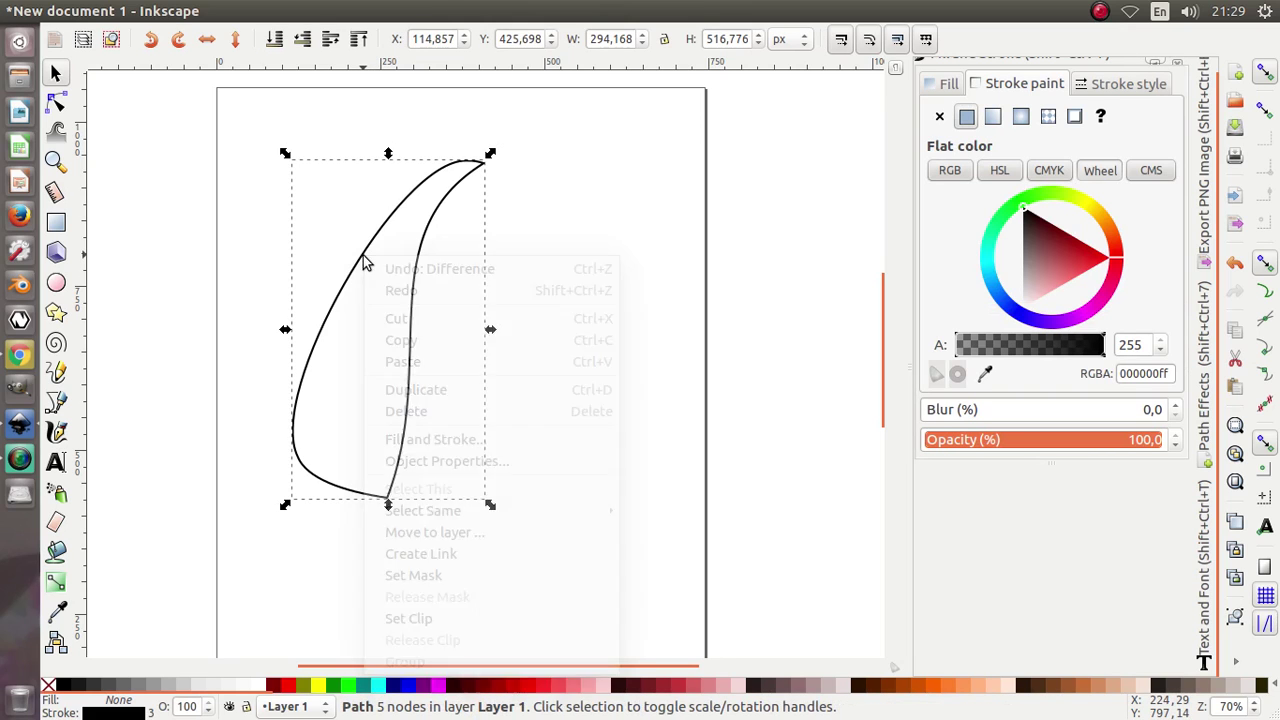
Duplicate the crescent and rotate the copy about 62 degrees.
{"action": "left_click", "coordinate": [454, 391]}
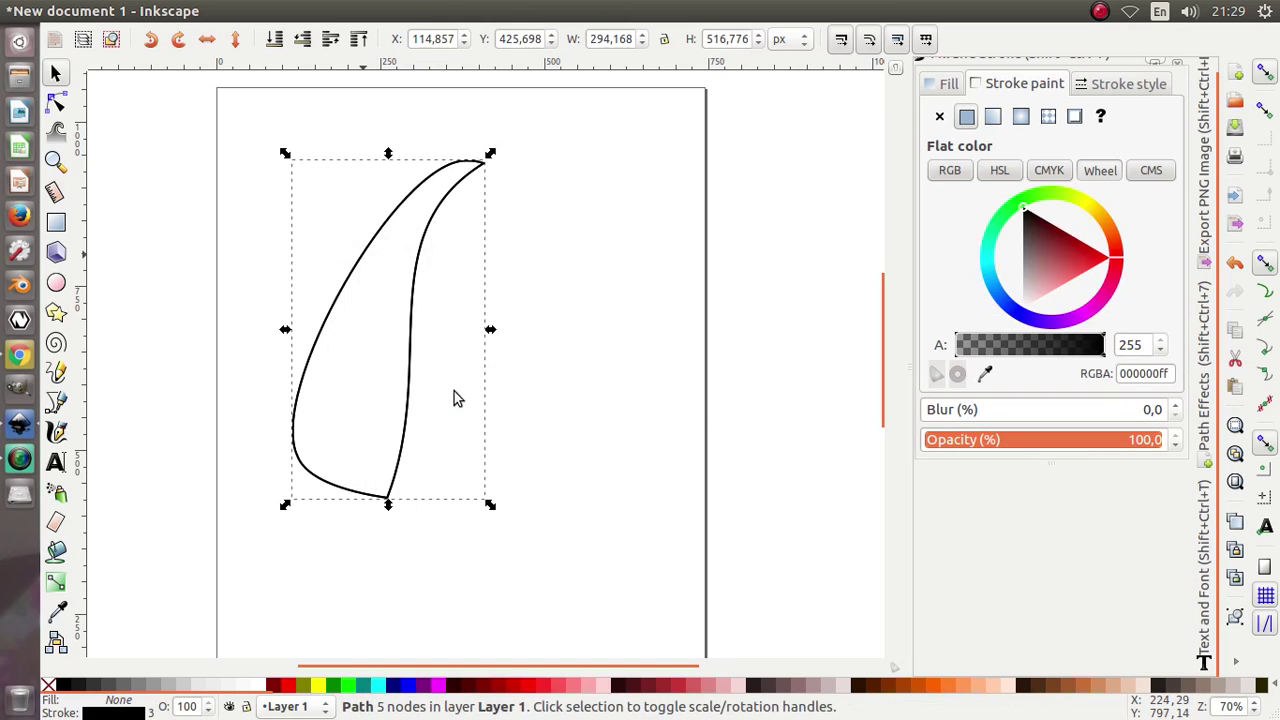
{"action": "left_click", "coordinate": [411, 368]}
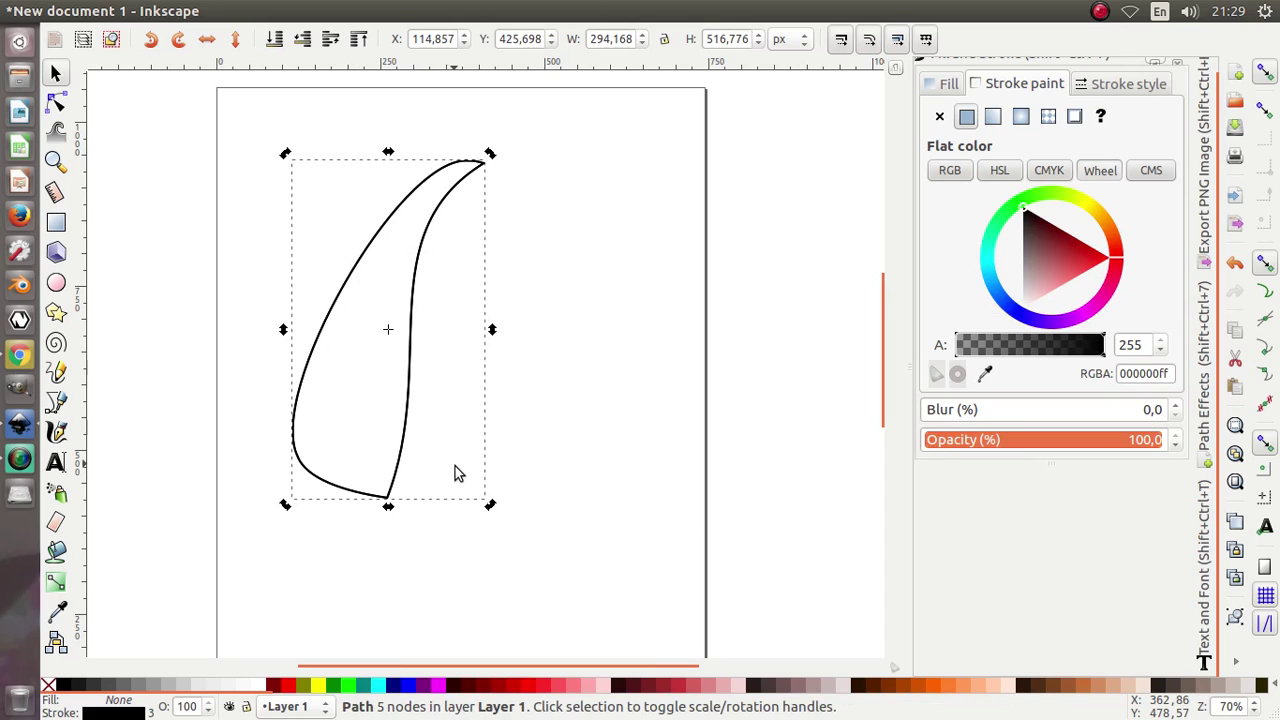
{"action": "left_click_drag", "start_coordinate": [490, 516], "coordinate": [530, 478]}
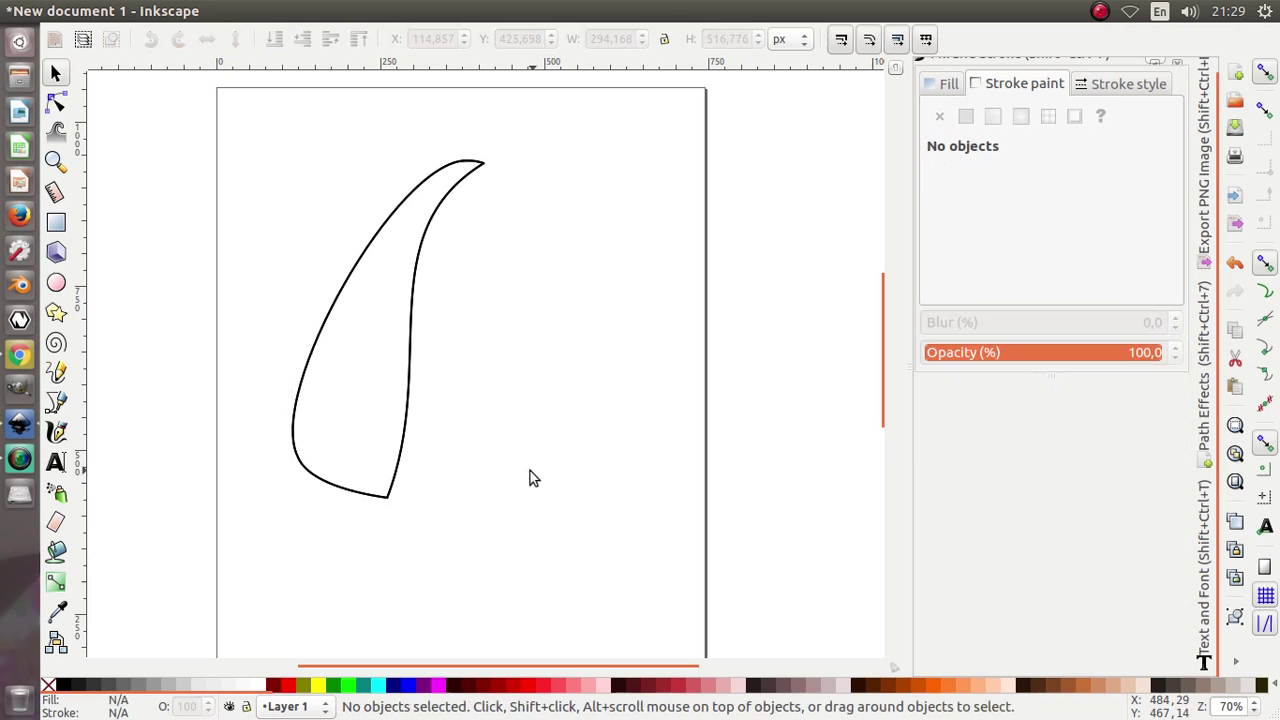
{"action": "left_click", "coordinate": [400, 458]}
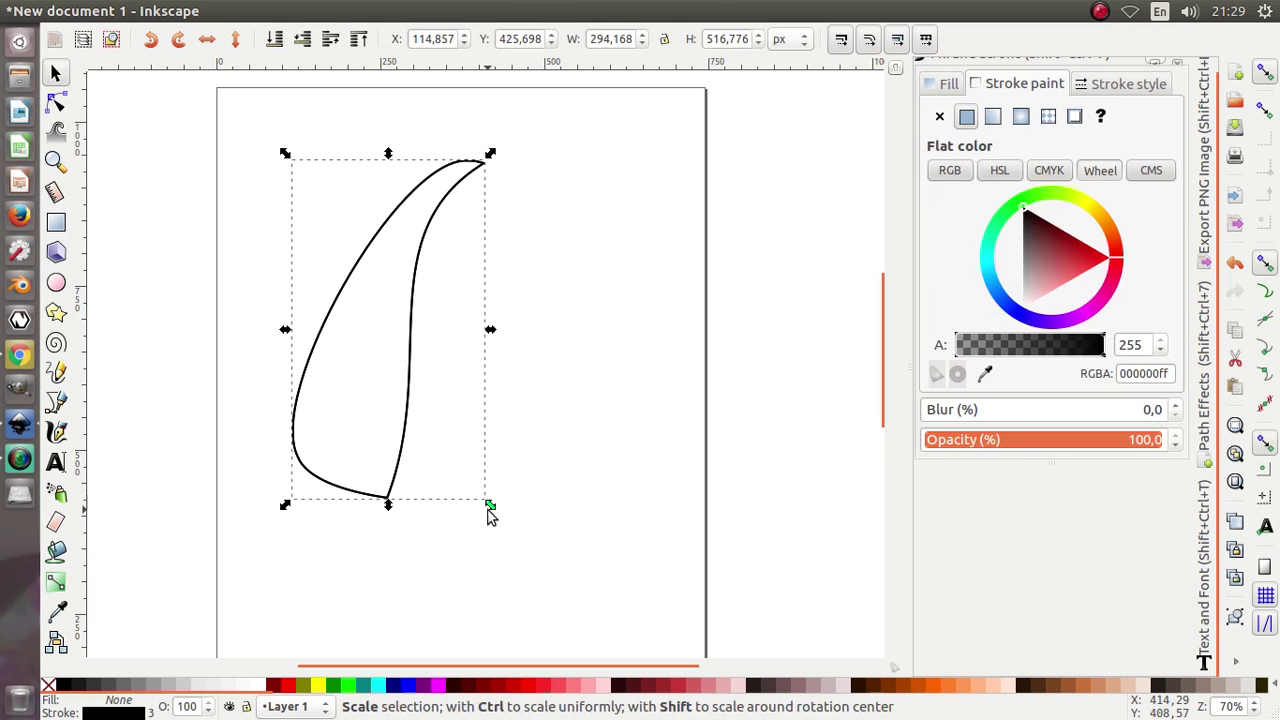
{"action": "left_click", "coordinate": [398, 480]}
{"action": "left_click_drag", "start_coordinate": [489, 506], "coordinate": [545, 118]}
Move the rotated copy along the bottom so its left end meets the first crescent.
{"action": "left_click_drag", "start_coordinate": [535, 362], "coordinate": [636, 476]}
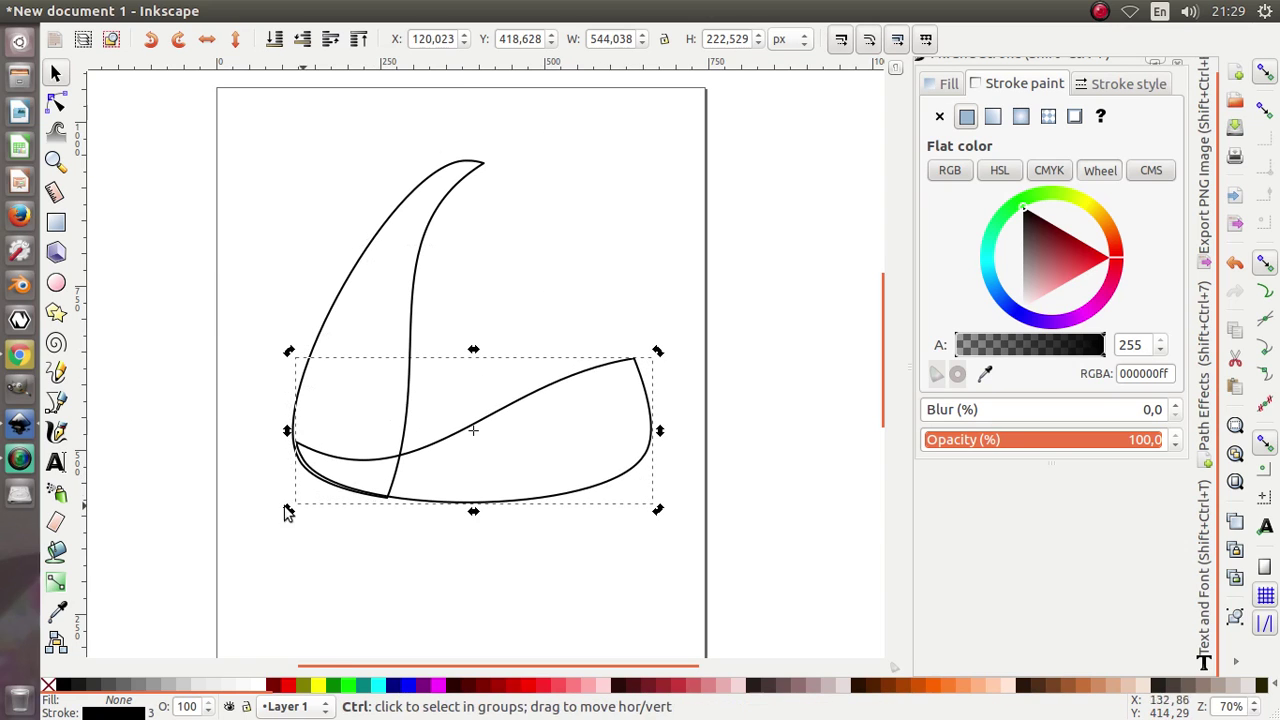
{"action": "scroll", "coordinate": [285, 512], "scroll_direction": "up", "scroll_amount": 4, "text": "ctrl"}
{"action": "left_click_drag", "start_coordinate": [379, 481], "coordinate": [371, 486]}
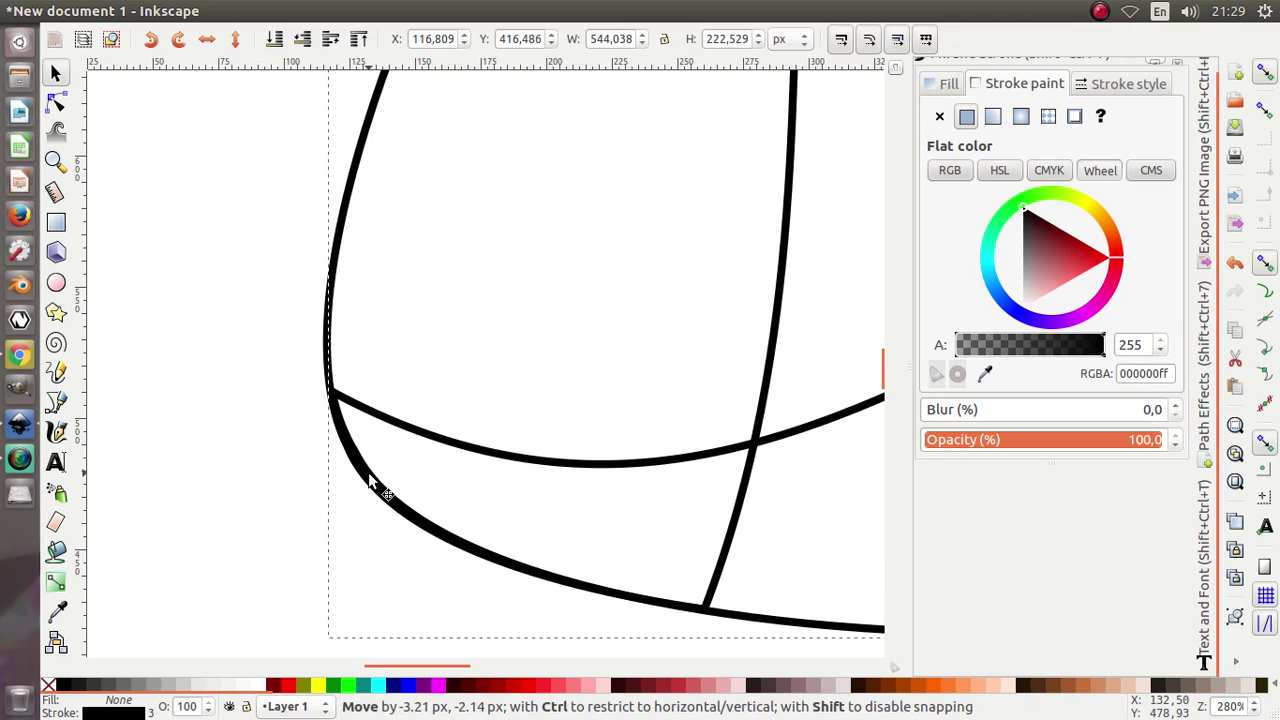
{"action": "scroll", "coordinate": [283, 480], "scroll_direction": "down", "scroll_amount": 5, "text": "ctrl"}
{"action": "scroll", "coordinate": [407, 448], "scroll_direction": "up", "scroll_amount": 1}
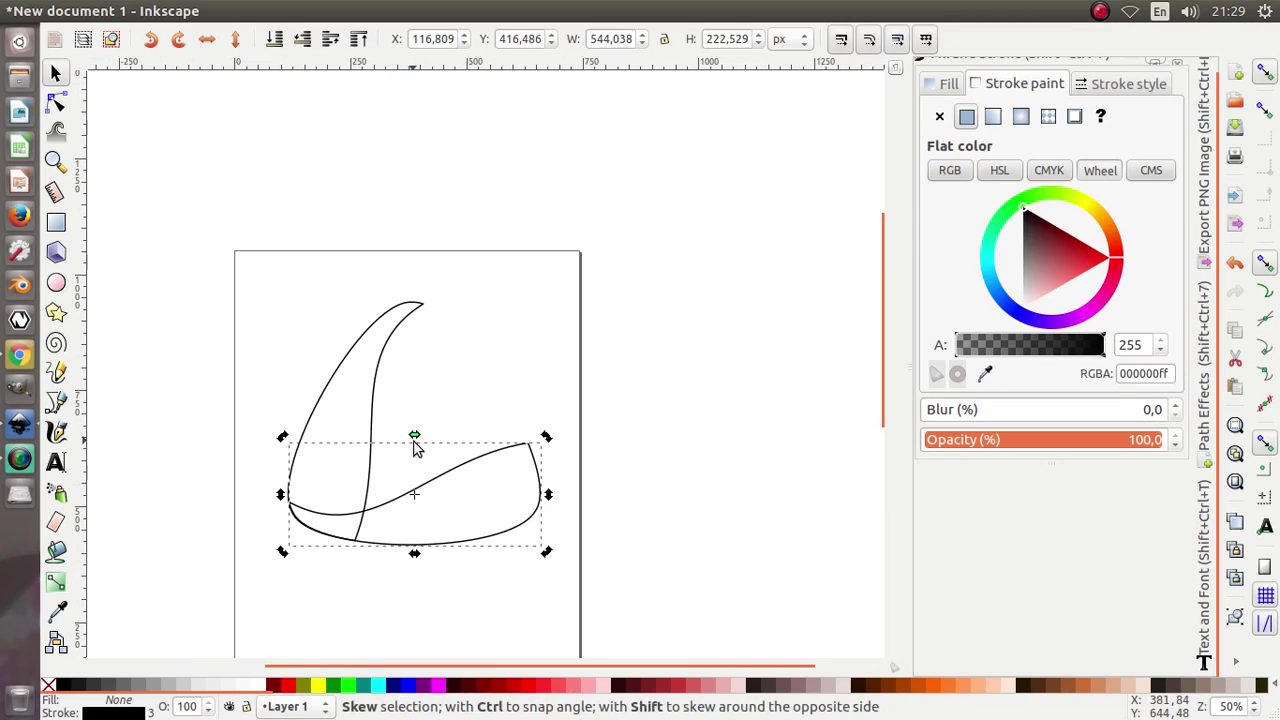
{"action": "right_click", "coordinate": [440, 484]}
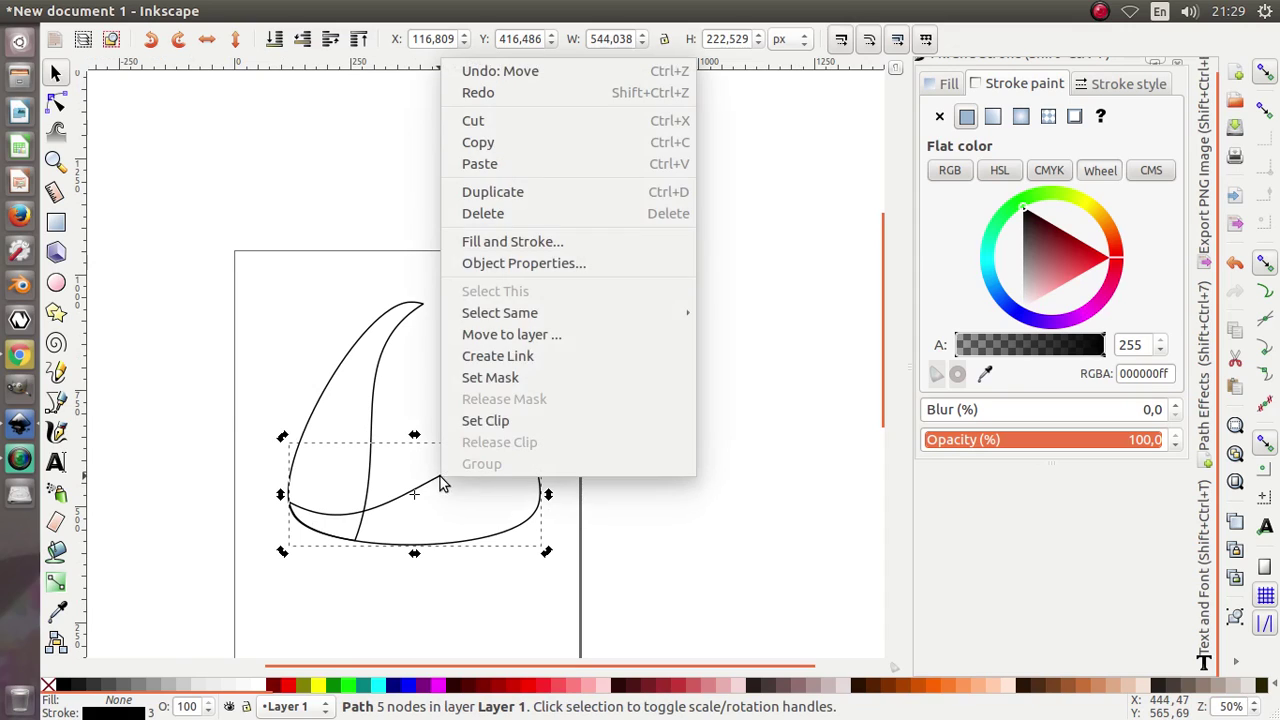
Duplicate the rotated crescent, rotate the copy about 127° and move it onto the right side.
{"action": "left_click", "coordinate": [520, 190]}
{"action": "left_click_drag", "start_coordinate": [546, 440], "coordinate": [316, 392]}
{"action": "left_click_drag", "start_coordinate": [421, 422], "coordinate": [462, 342]}
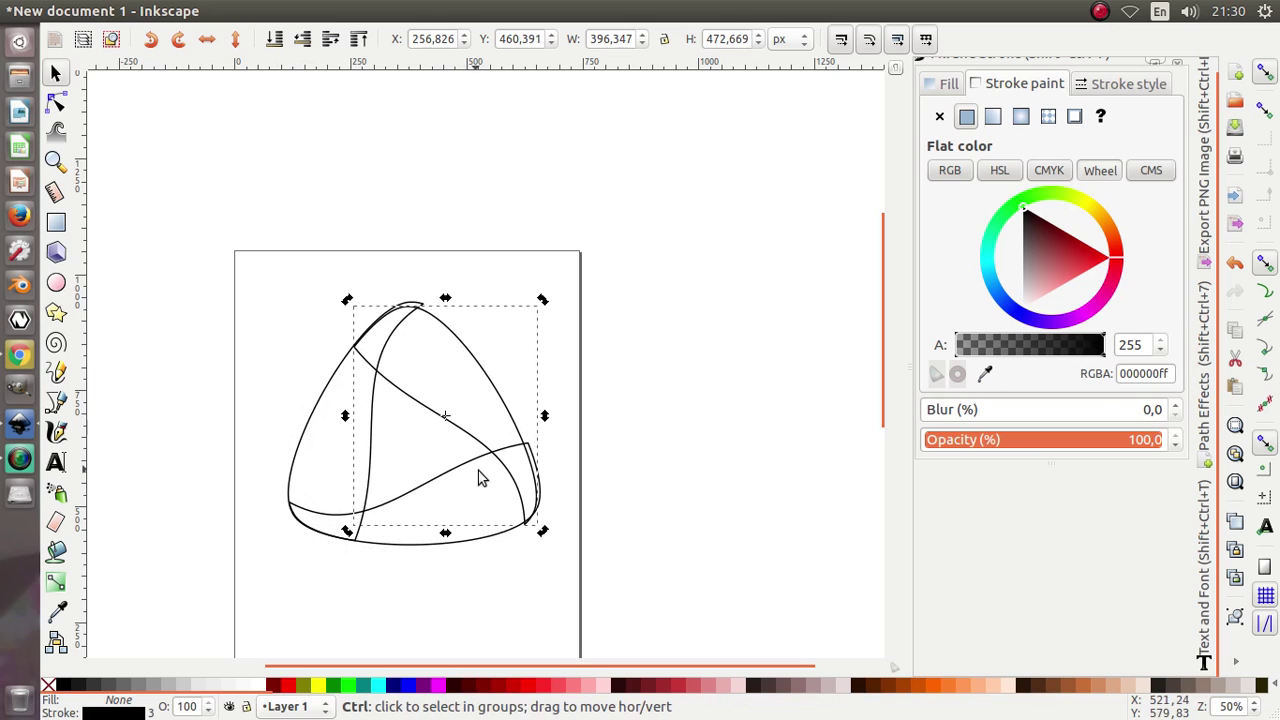
Fine-tune the third piece's position at the lower right, then deselect.
{"action": "scroll", "coordinate": [478, 478], "scroll_direction": "up", "scroll_amount": 5}
{"action": "left_click_drag", "start_coordinate": [529, 529], "coordinate": [536, 492]}
{"action": "scroll", "coordinate": [671, 571], "scroll_direction": "down", "scroll_amount": 3}
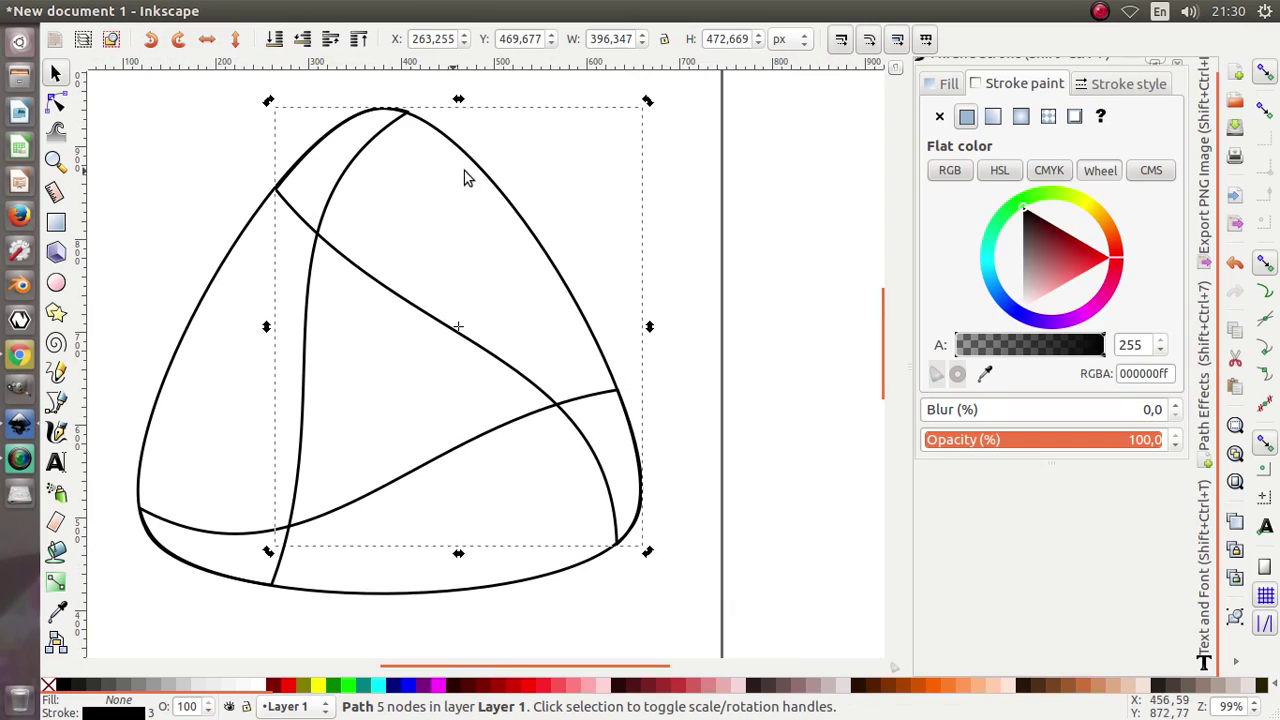
{"action": "left_click", "coordinate": [520, 243]}
{"action": "scroll", "coordinate": [474, 289], "scroll_direction": "down", "scroll_amount": 2}
{"action": "scroll", "coordinate": [466, 280], "scroll_direction": "up", "scroll_amount": 1}
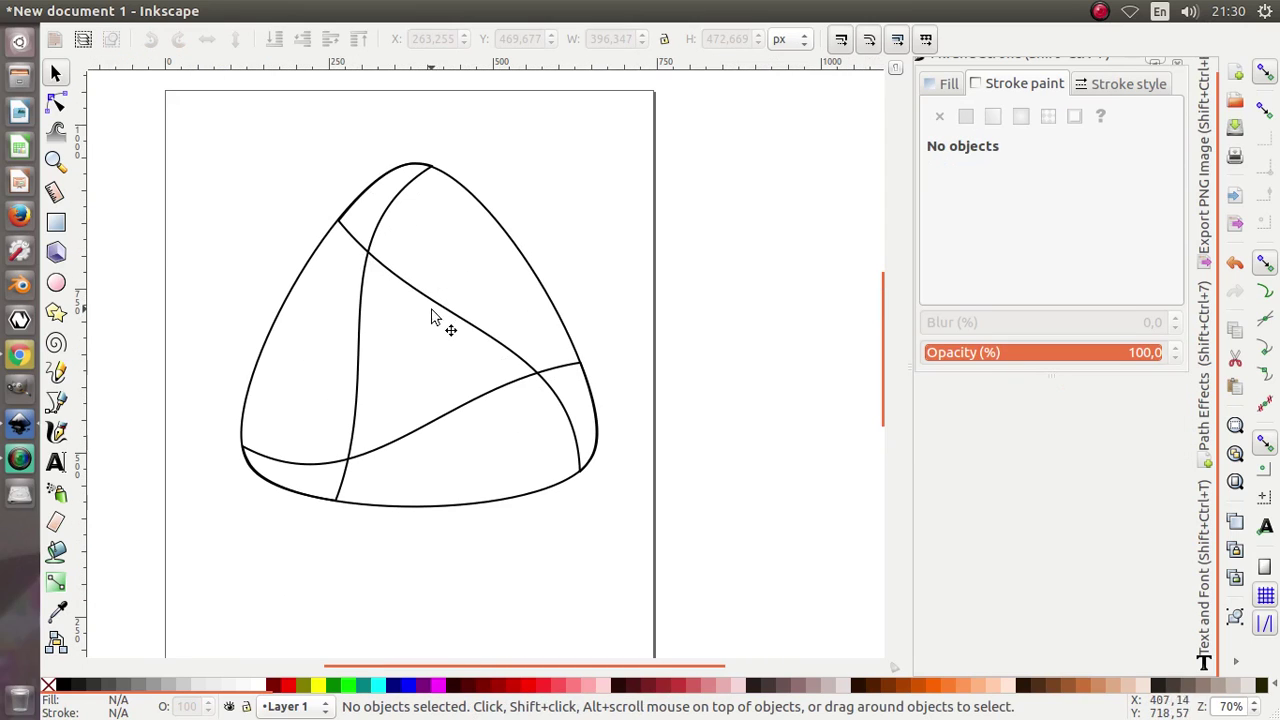
Fill the left, top and bottom crescents maroon, navy and dark green.
{"action": "left_click", "coordinate": [357, 357]}
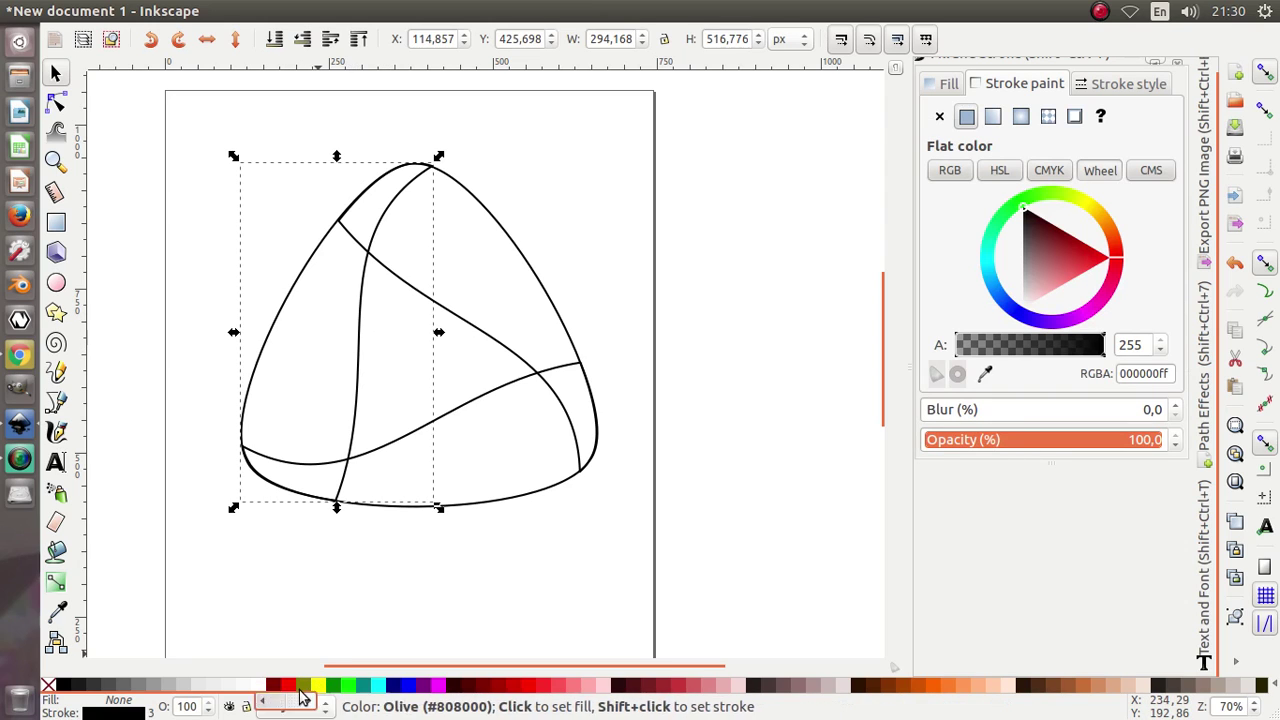
{"action": "left_click", "coordinate": [277, 688]}
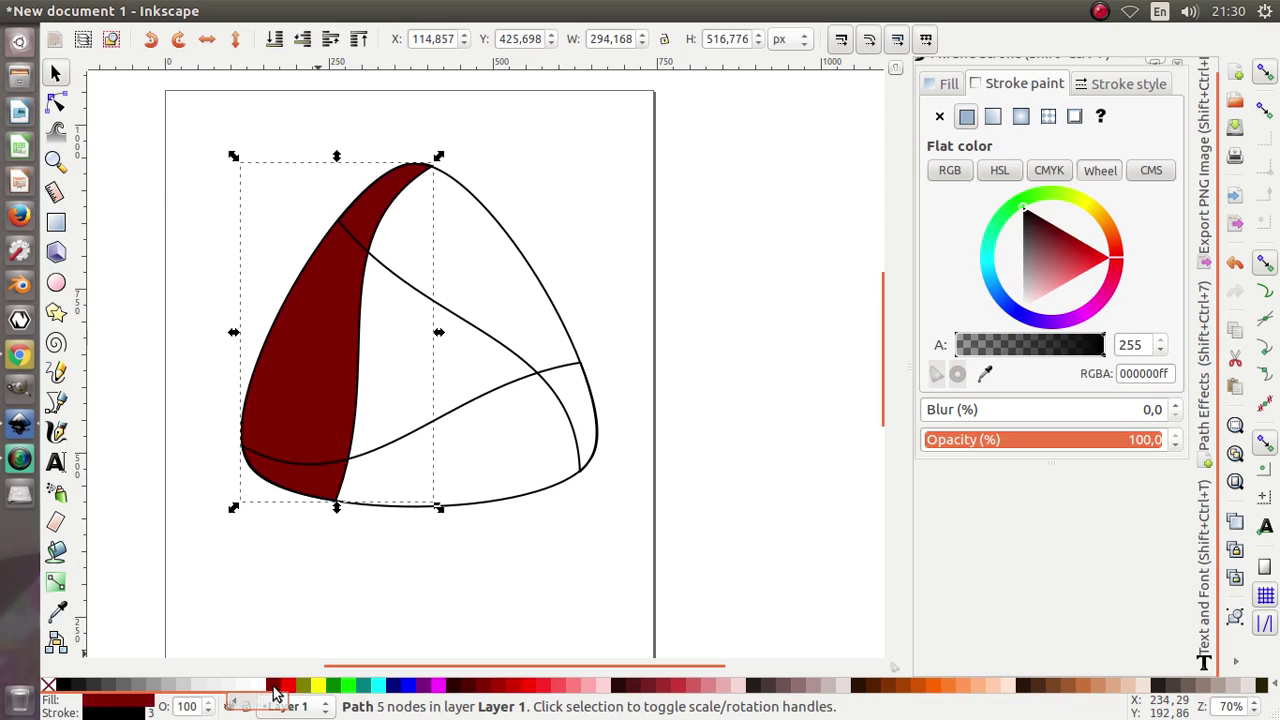
{"action": "left_click", "coordinate": [472, 327]}
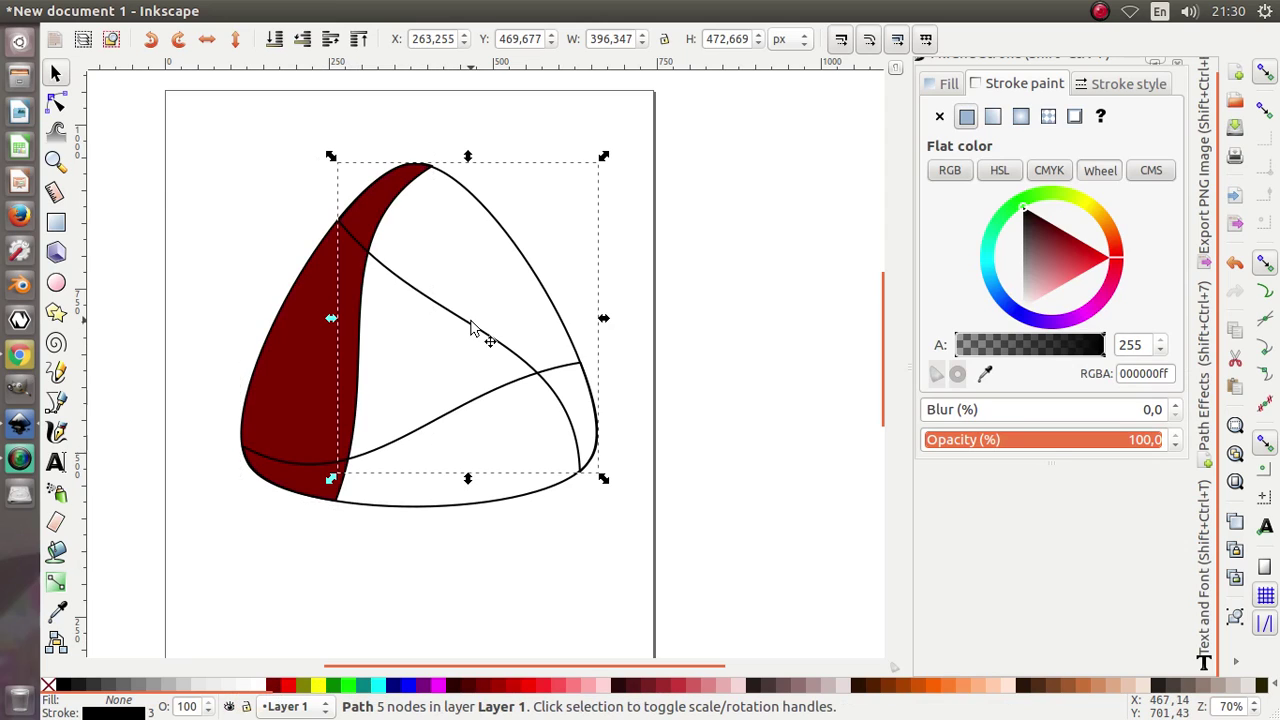
{"action": "left_click", "coordinate": [397, 688]}
{"action": "left_click", "coordinate": [419, 509]}
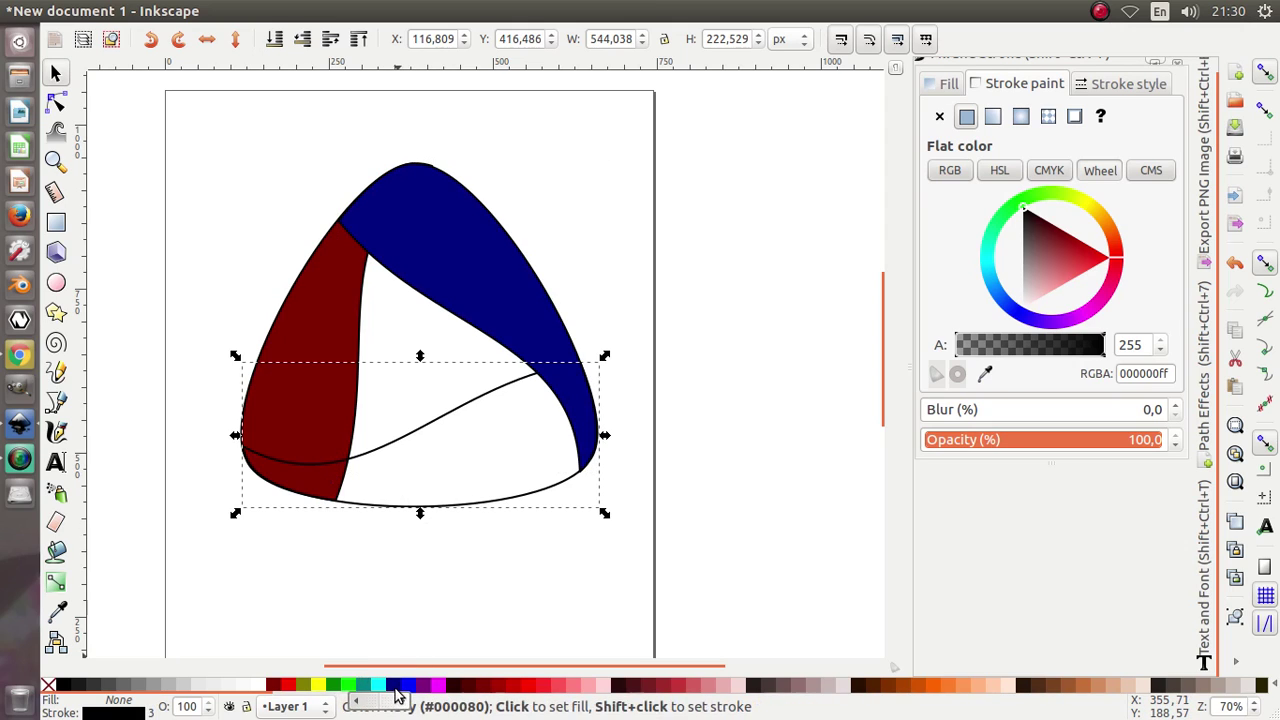
{"action": "left_click_drag", "start_coordinate": [415, 703], "coordinate": [770, 698]}
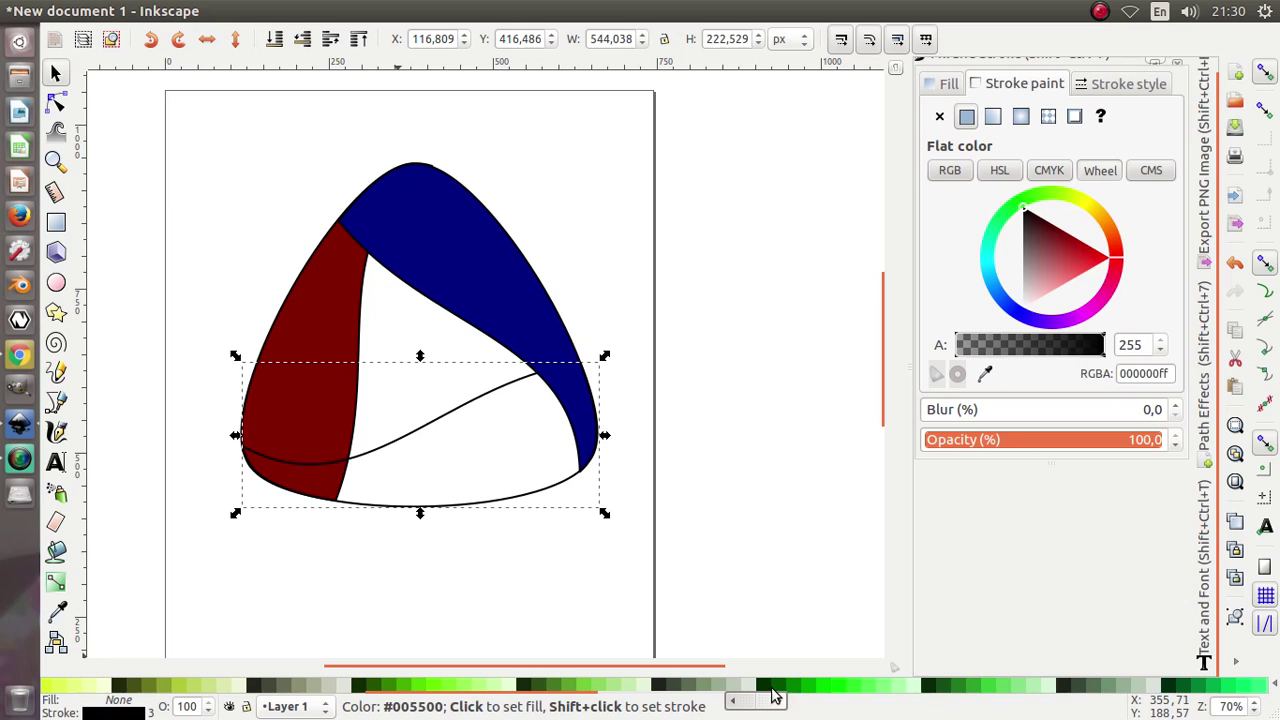
{"action": "left_click", "coordinate": [772, 695]}
Select all three pieces and set their stroke to no paint.
{"action": "left_click", "coordinate": [704, 552]}
{"action": "mouse_move", "coordinate": [702, 554]}
{"action": "left_mouse_down"}
{"action": "mouse_move", "coordinate": [563, 471]}
{"action": "mouse_move", "coordinate": [197, 157]}
{"action": "mouse_move", "coordinate": [168, 103]}
{"action": "left_mouse_up"}
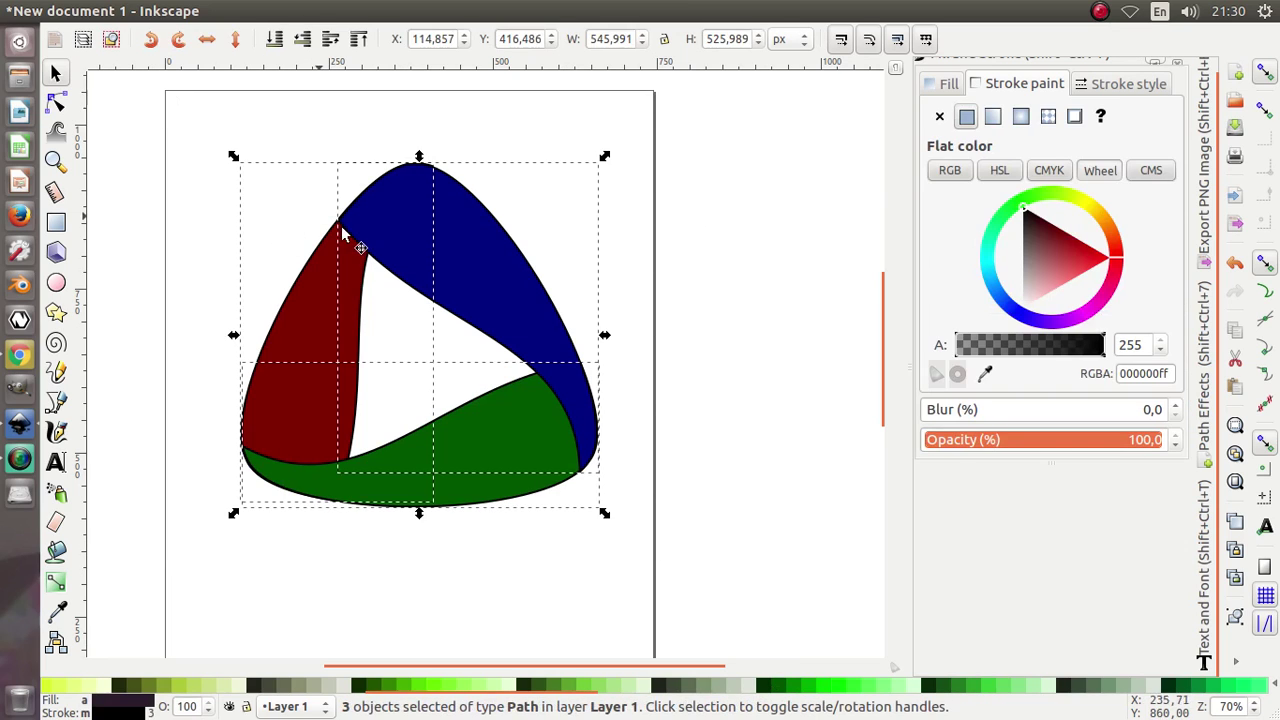
{"action": "left_click", "coordinate": [940, 117]}
Clear the selection and select the maroon red piece.
{"action": "left_click", "coordinate": [704, 264]}
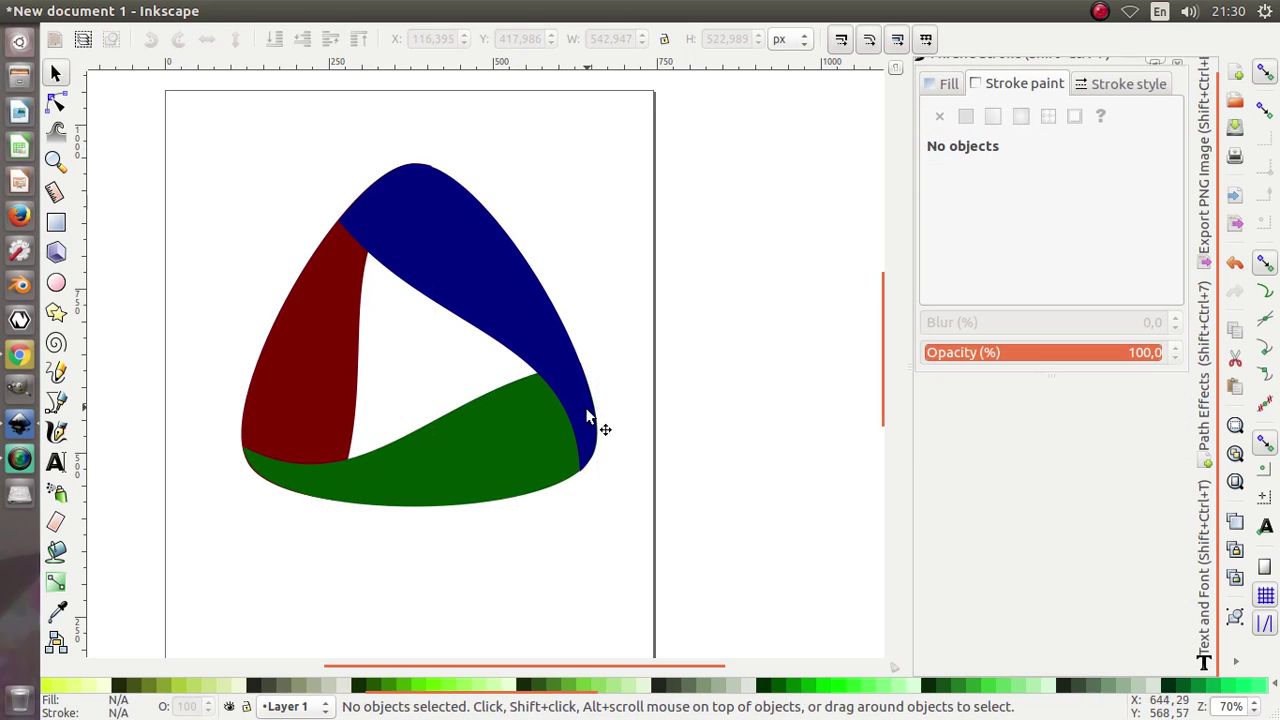
{"action": "scroll", "coordinate": [360, 446], "scroll_direction": "up", "scroll_amount": 3}
{"action": "scroll", "coordinate": [395, 440], "scroll_direction": "down", "scroll_amount": 3}
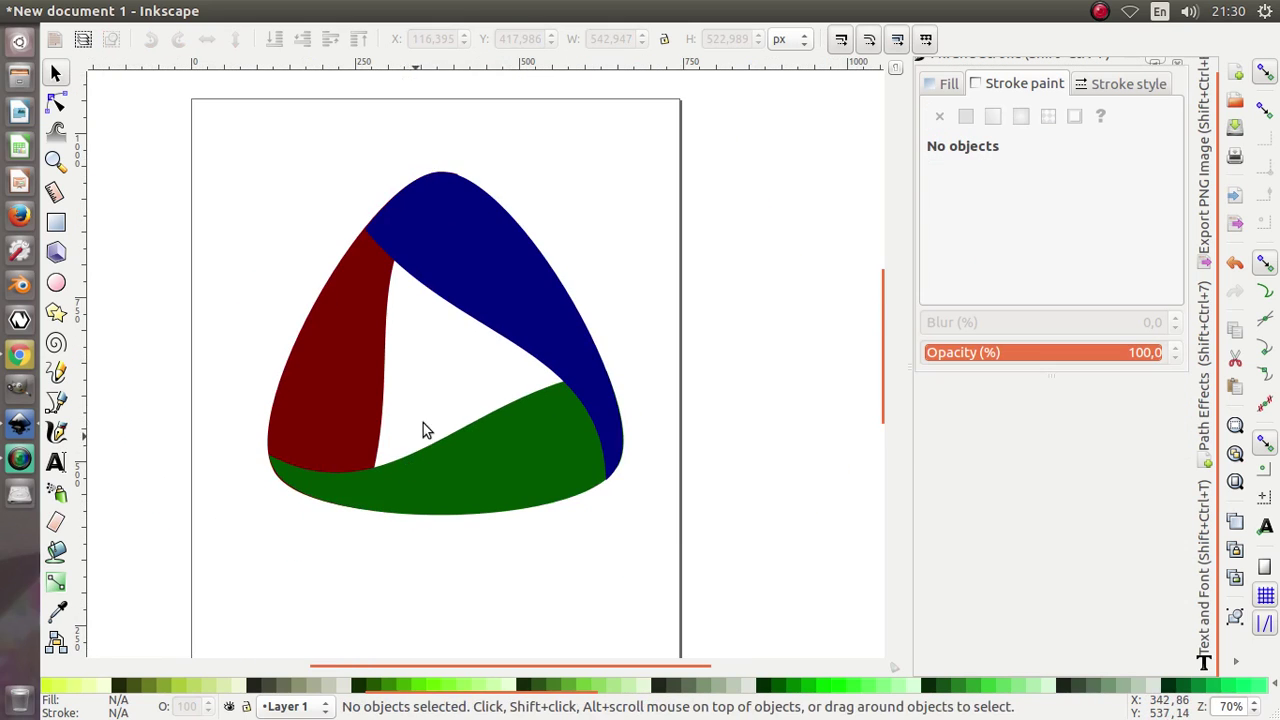
{"action": "scroll", "coordinate": [440, 400], "scroll_direction": "up", "scroll_amount": 1}
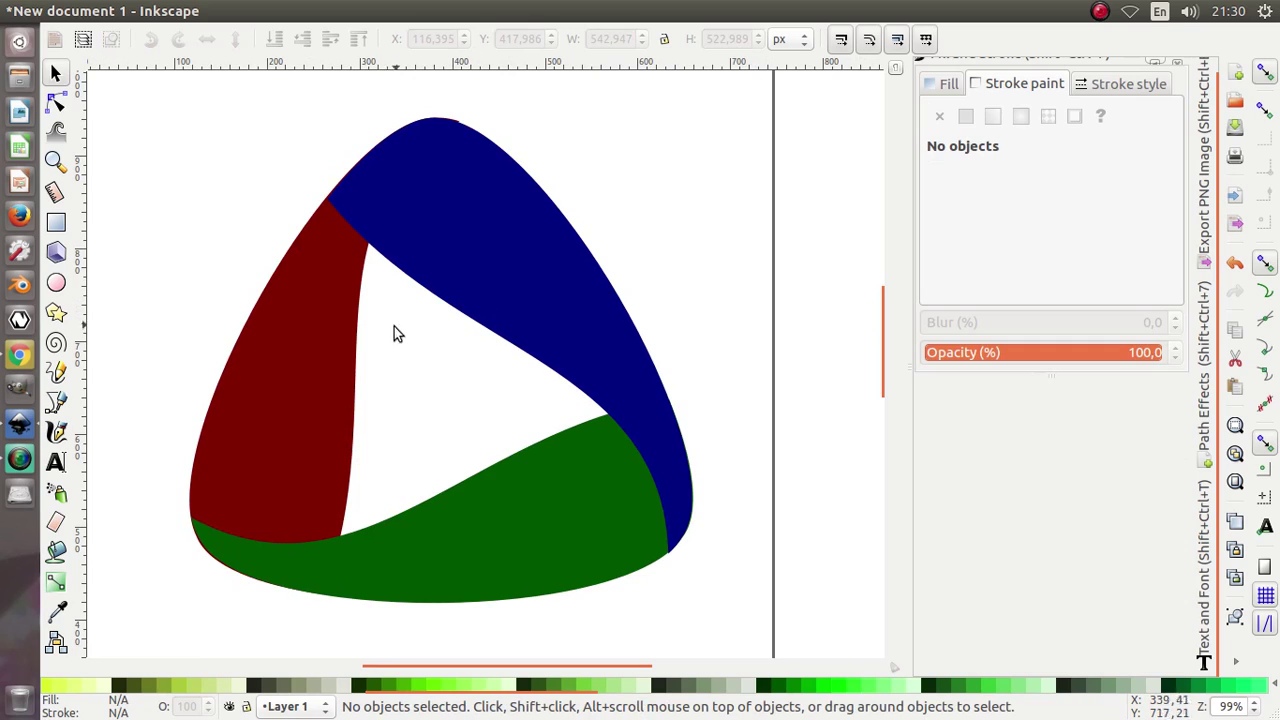
{"action": "left_click", "coordinate": [314, 367]}
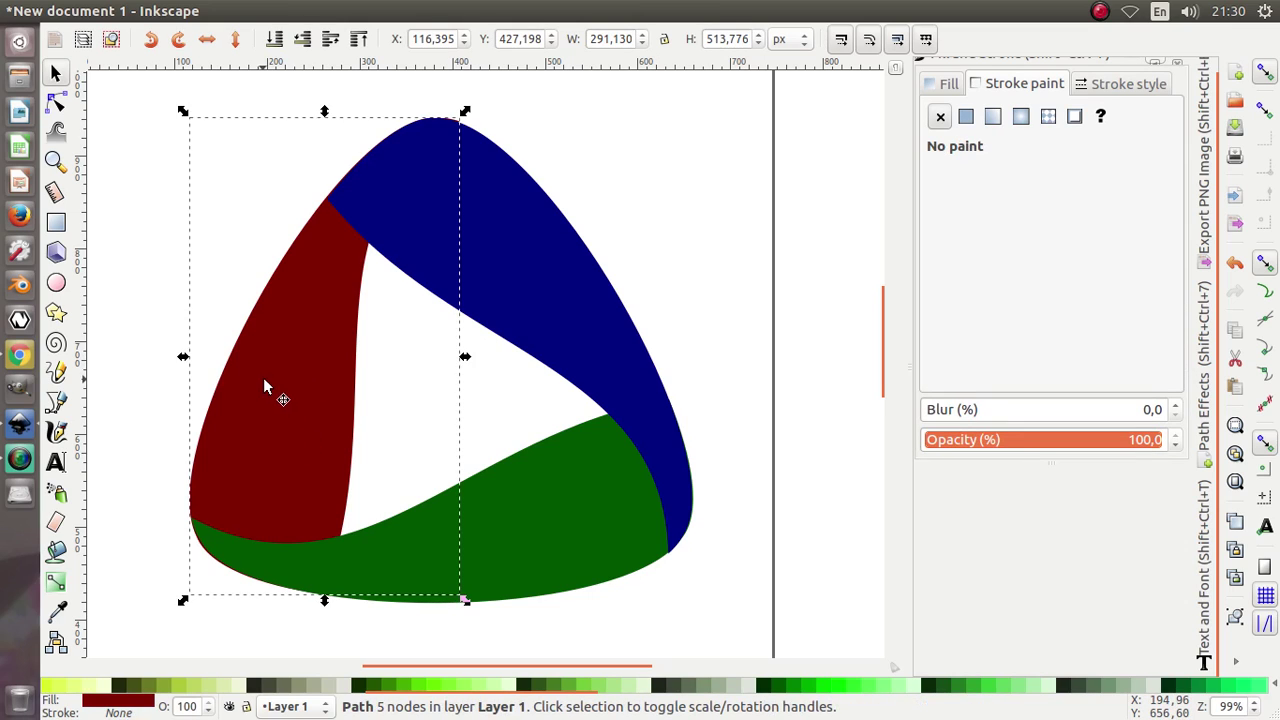
{"action": "right_click", "coordinate": [276, 380]}
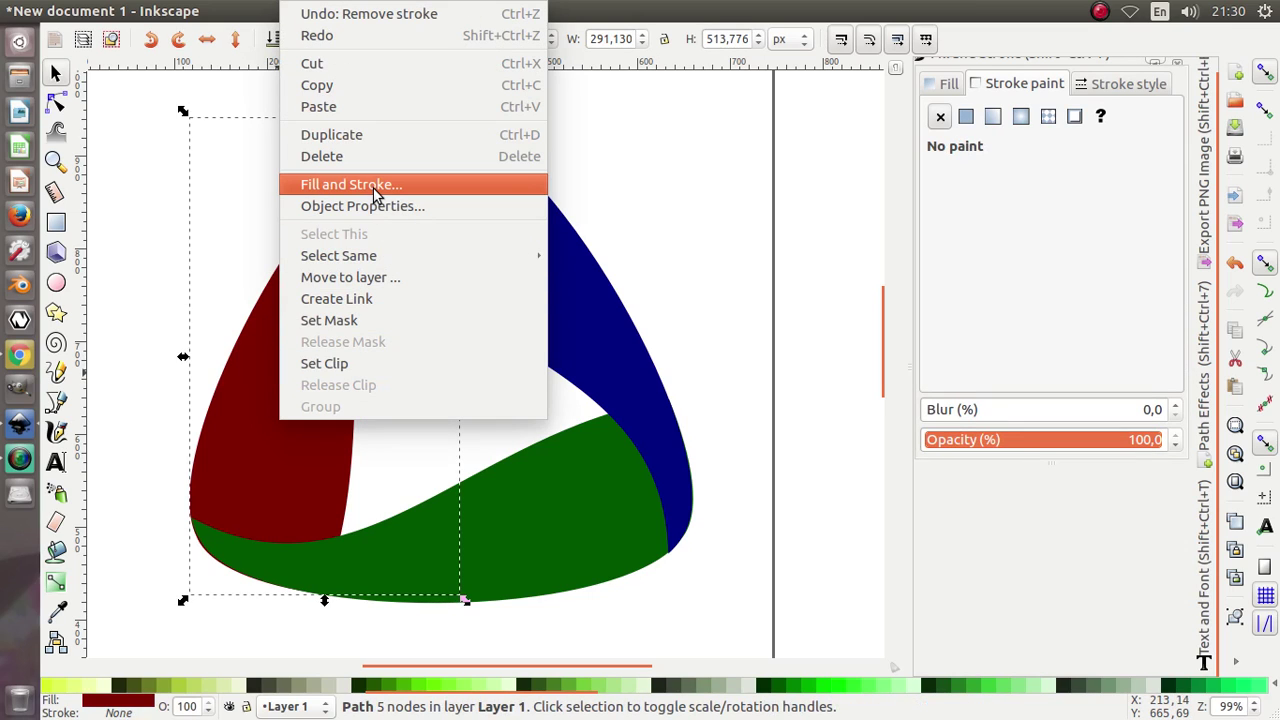
{"action": "left_click", "coordinate": [242, 249]}
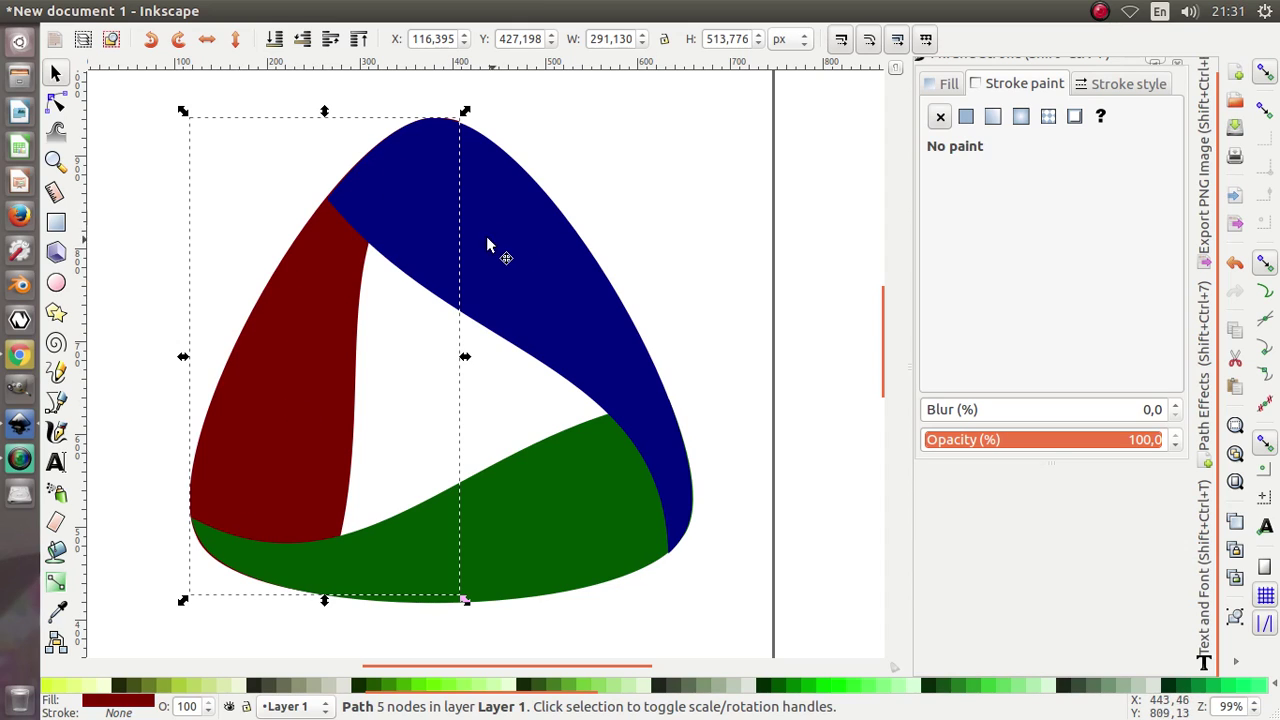
Duplicate the red piece and subtract the copy from the blue piece with Path > Difference.
{"action": "right_click", "coordinate": [318, 302]}
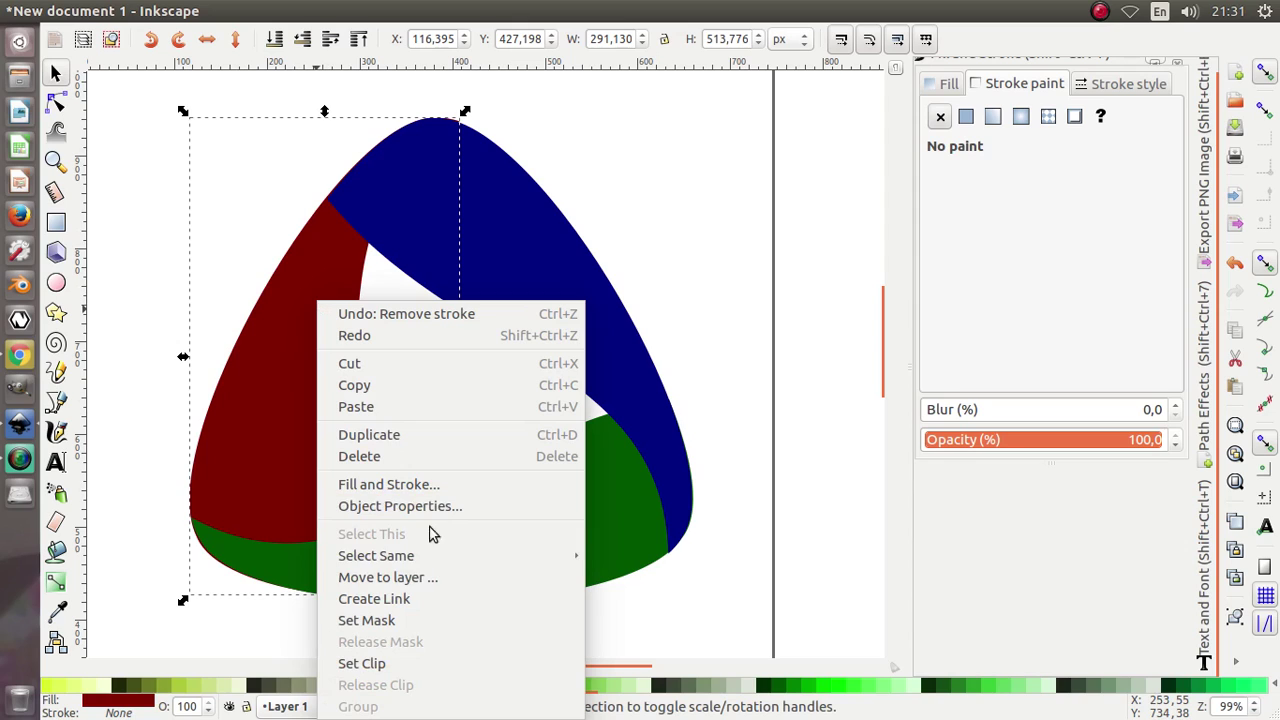
{"action": "left_click", "coordinate": [436, 440]}
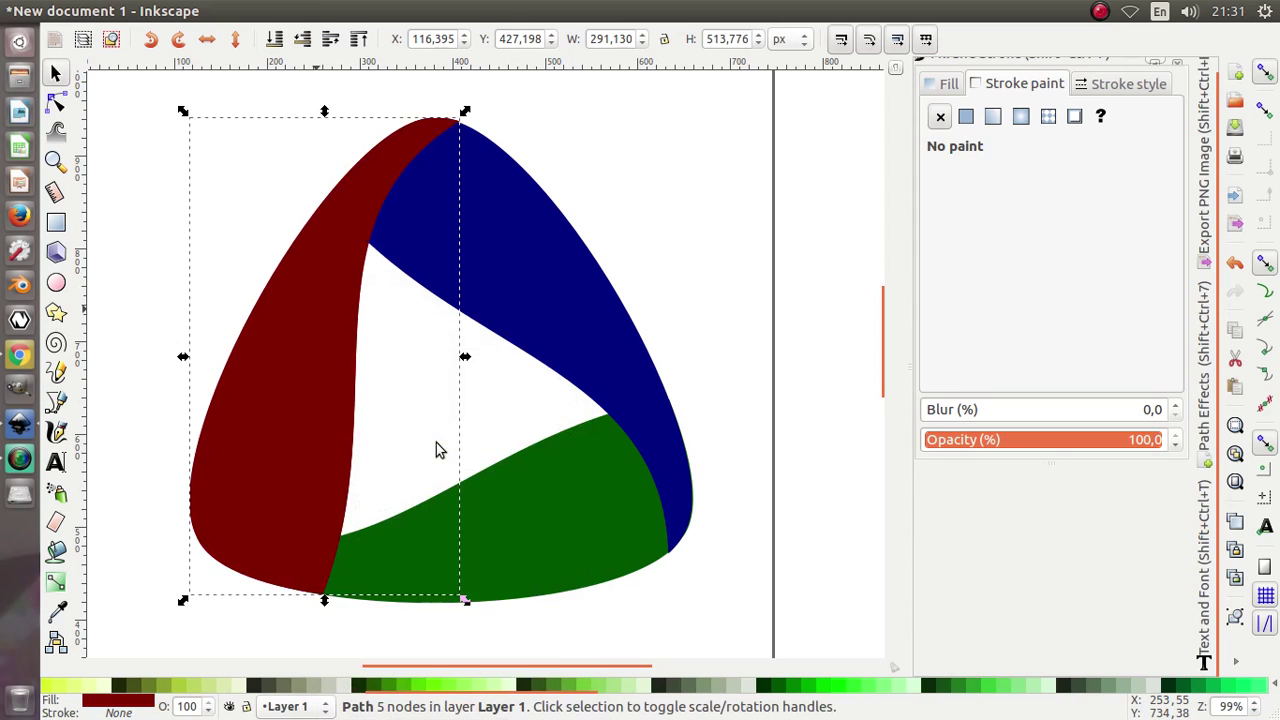
{"action": "left_click", "coordinate": [537, 319], "text": "shift"}
{"action": "left_click", "coordinate": [300, 11]}
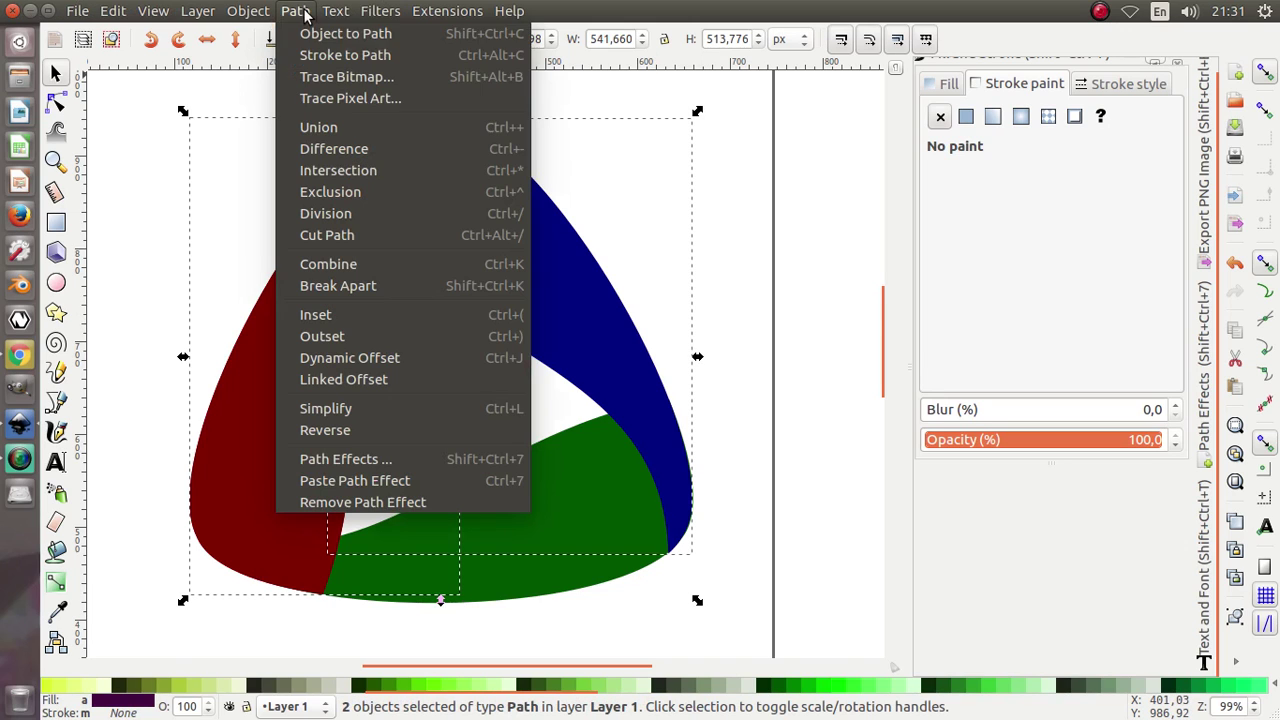
{"action": "left_click", "coordinate": [353, 150]}
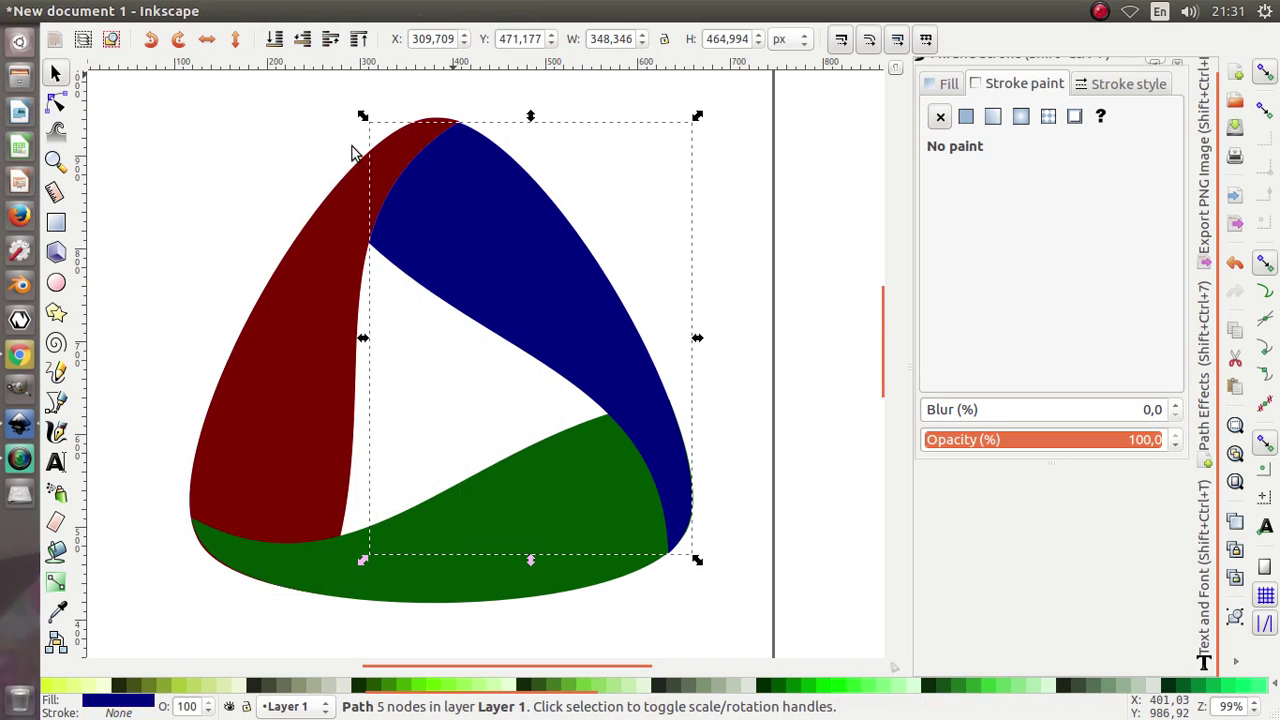
{"action": "left_click", "coordinate": [583, 195]}
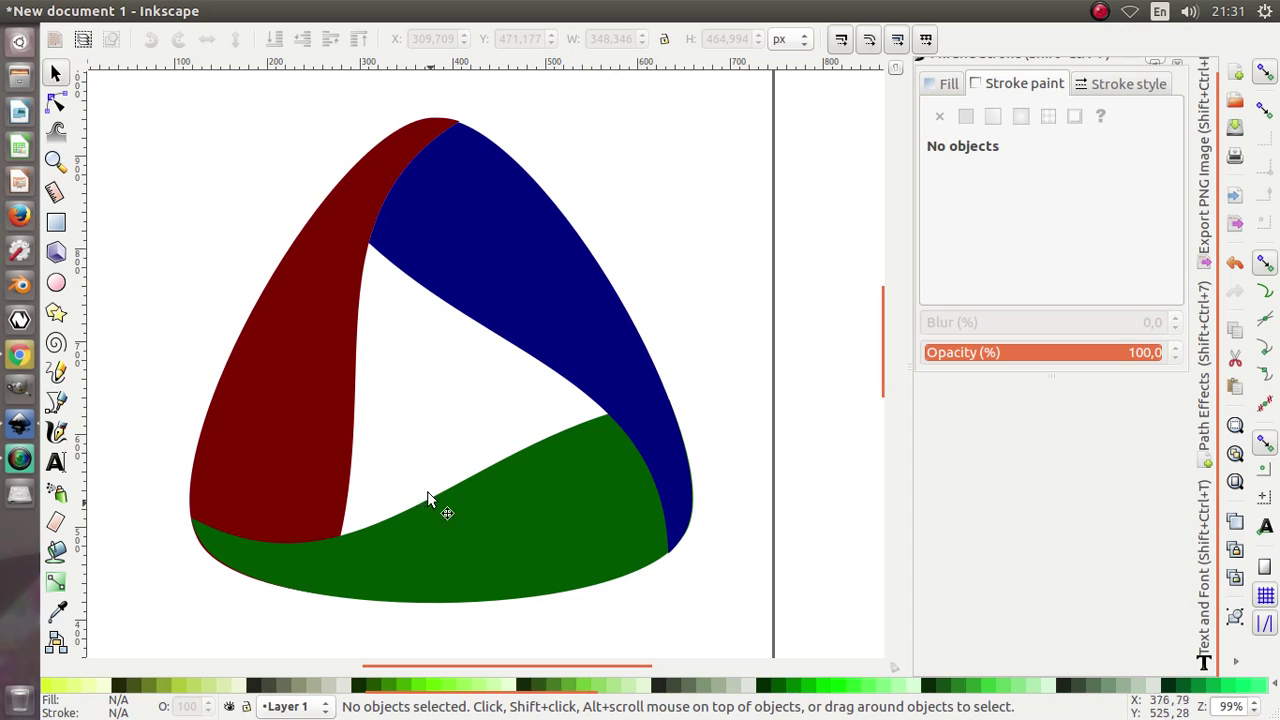
{"action": "left_click", "coordinate": [300, 372]}
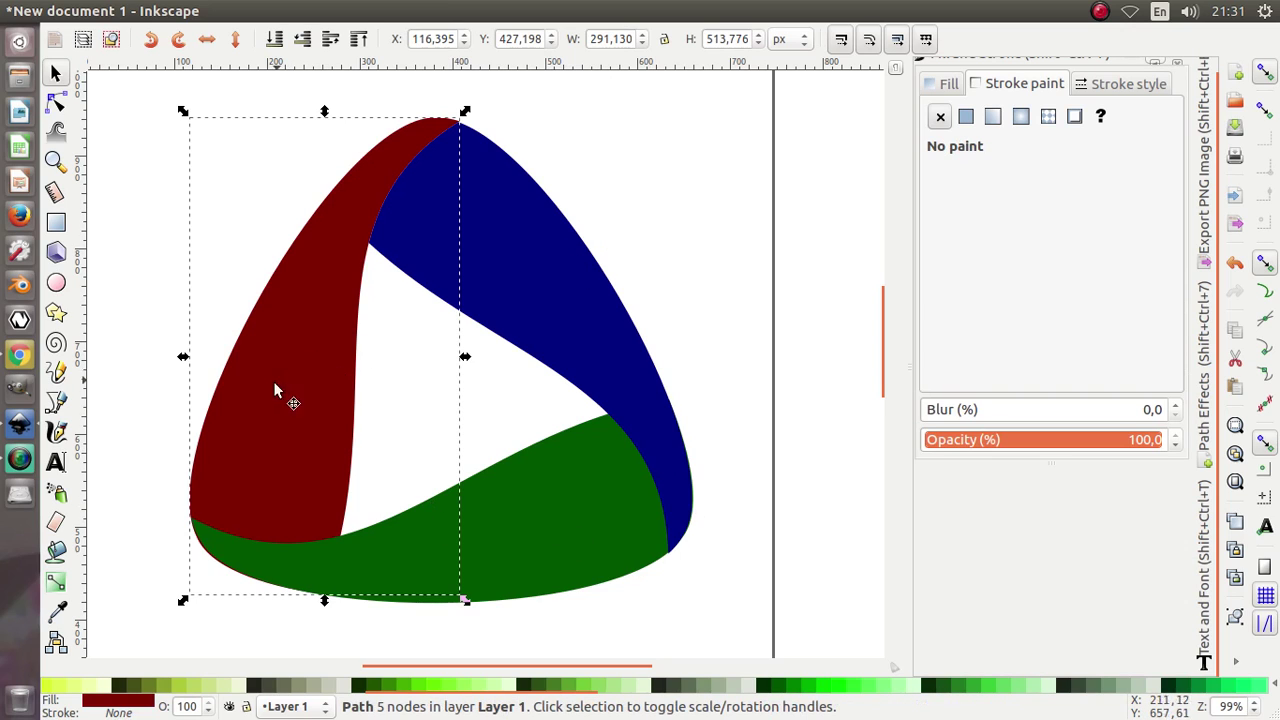
Draw a linear gradient up the red piece, starting near-black with an opaque end stop.
{"action": "left_click", "coordinate": [56, 584]}
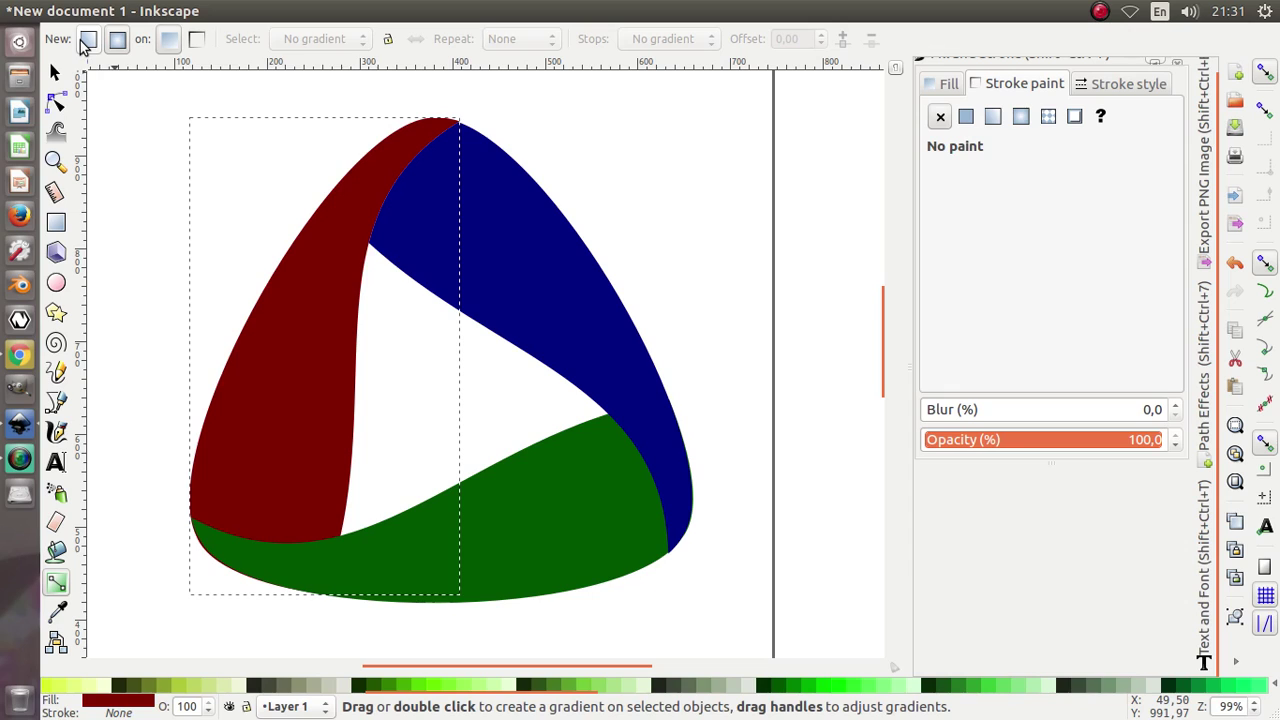
{"action": "left_click", "coordinate": [87, 39]}
{"action": "left_click_drag", "start_coordinate": [277, 510], "coordinate": [457, 101]}
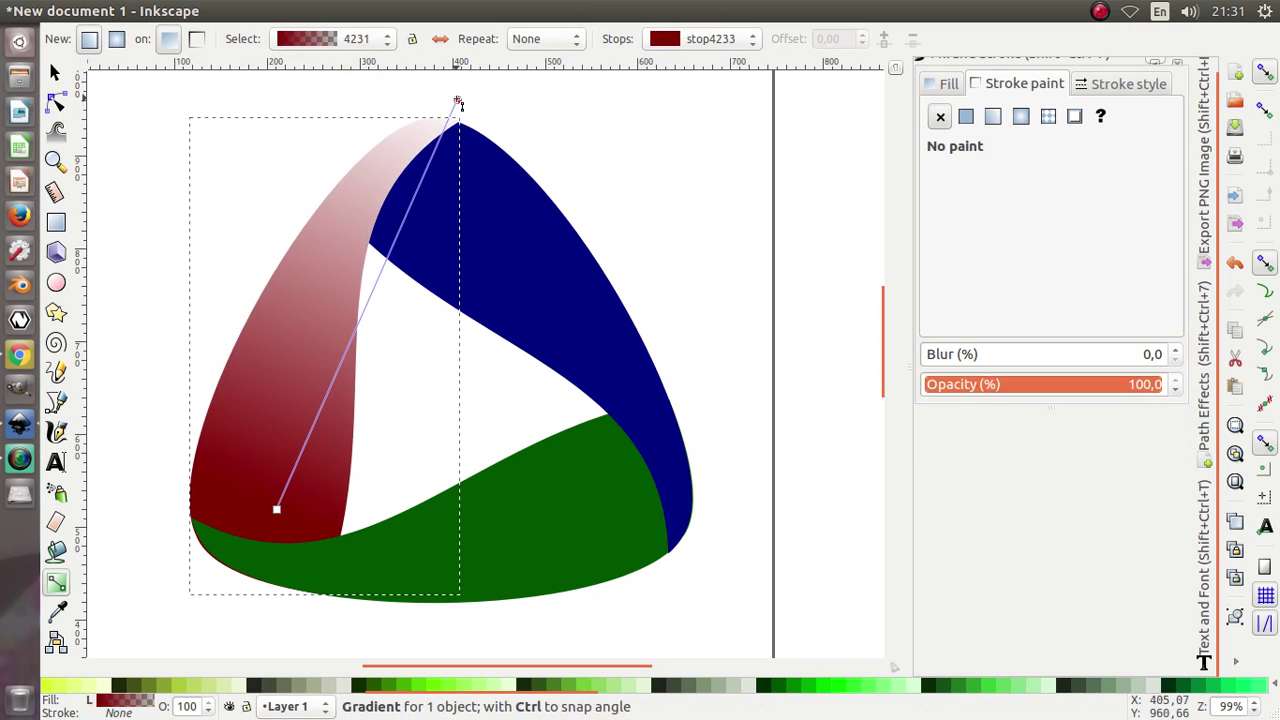
{"action": "left_click_drag", "start_coordinate": [277, 511], "coordinate": [280, 553]}
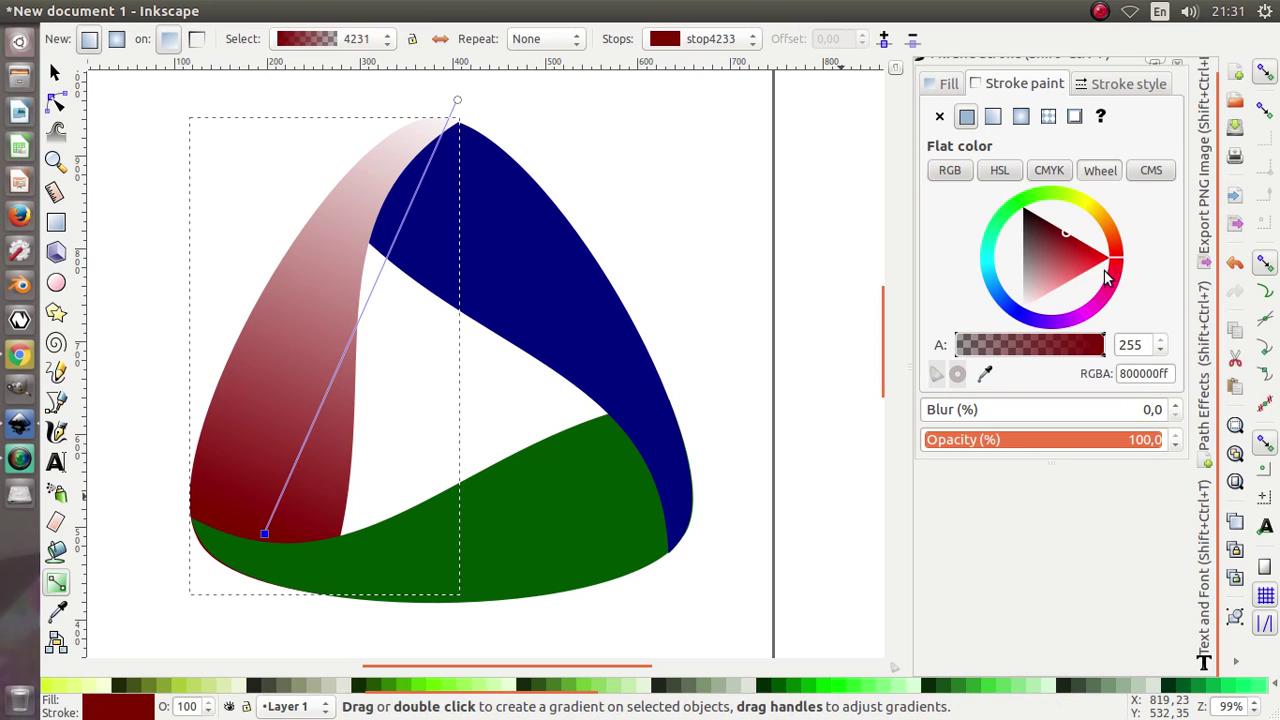
{"action": "left_click_drag", "start_coordinate": [1065, 240], "coordinate": [1015, 207]}
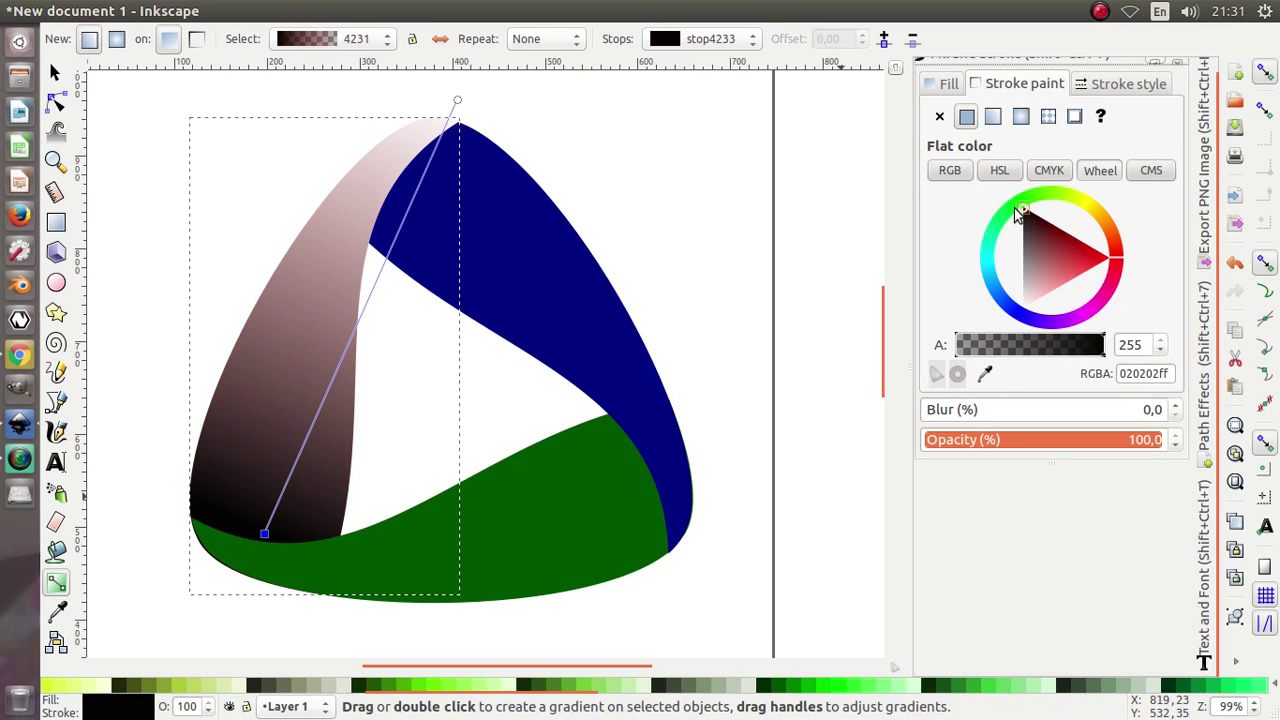
{"action": "left_click", "coordinate": [457, 101]}
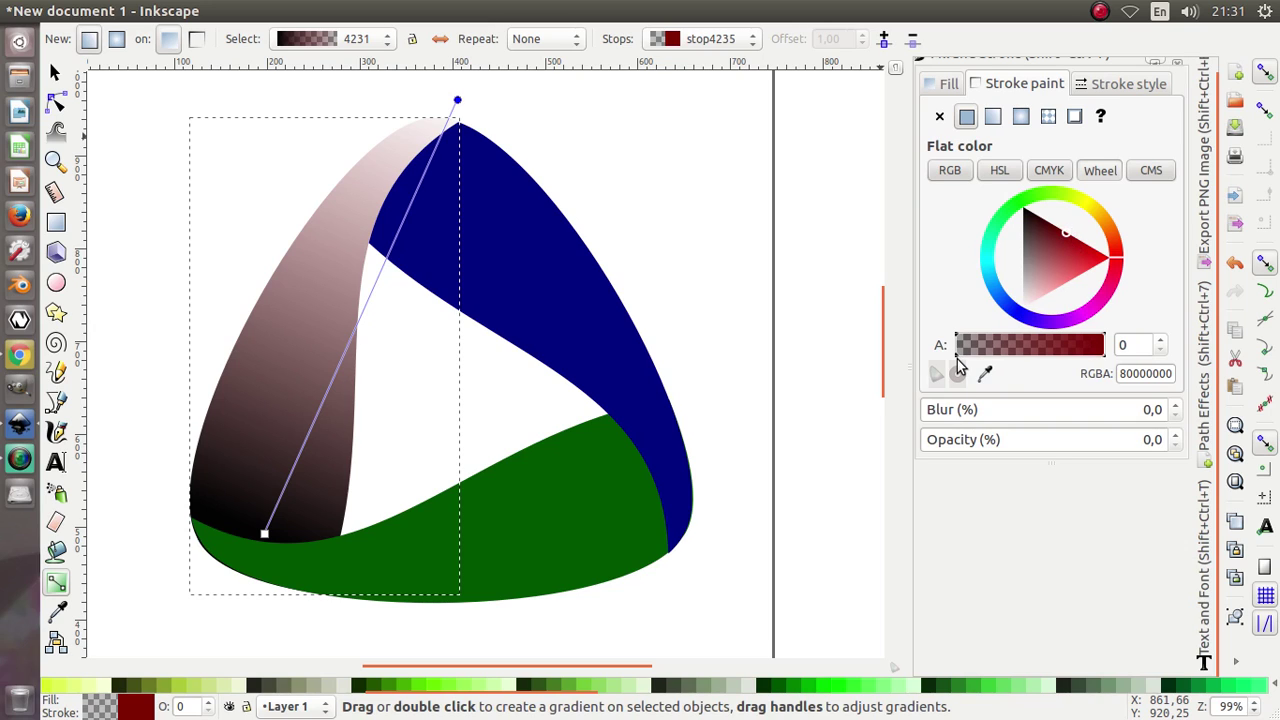
{"action": "left_click_drag", "start_coordinate": [957, 362], "coordinate": [1118, 360]}
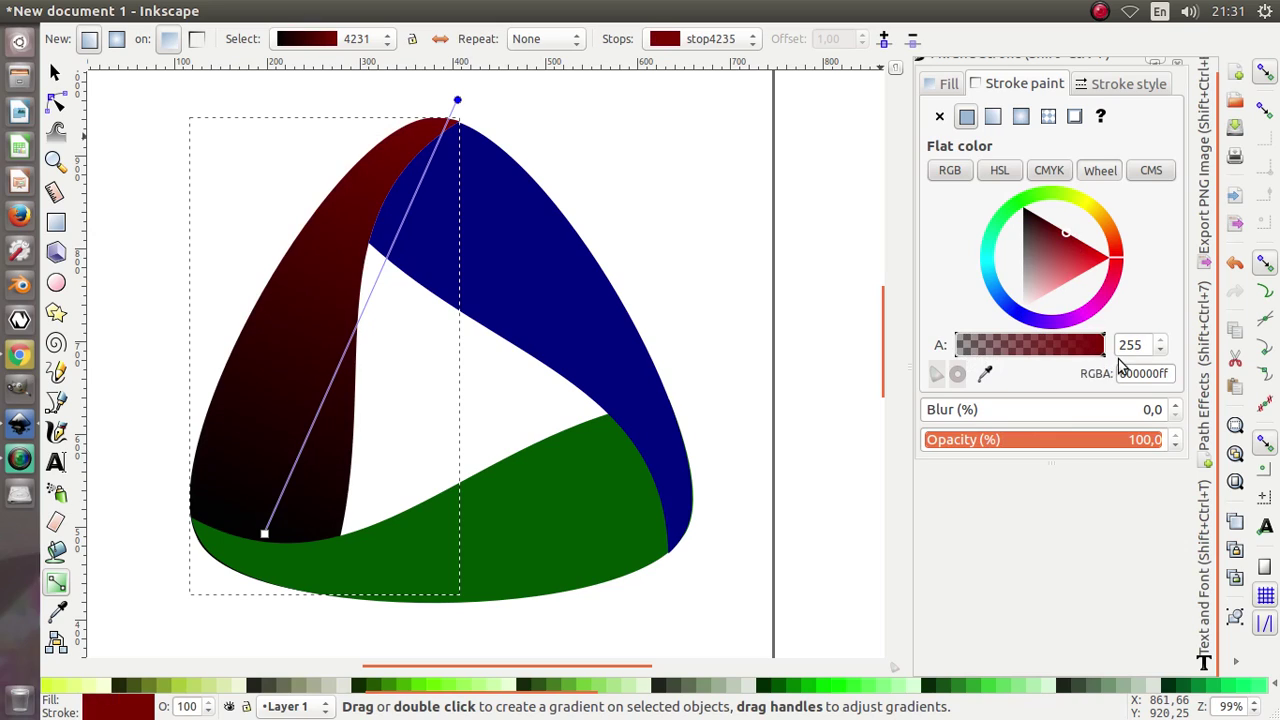
Add middle stops at 0.5 in dark red and 0.75 in brighter red.
{"action": "left_click", "coordinate": [267, 536]}
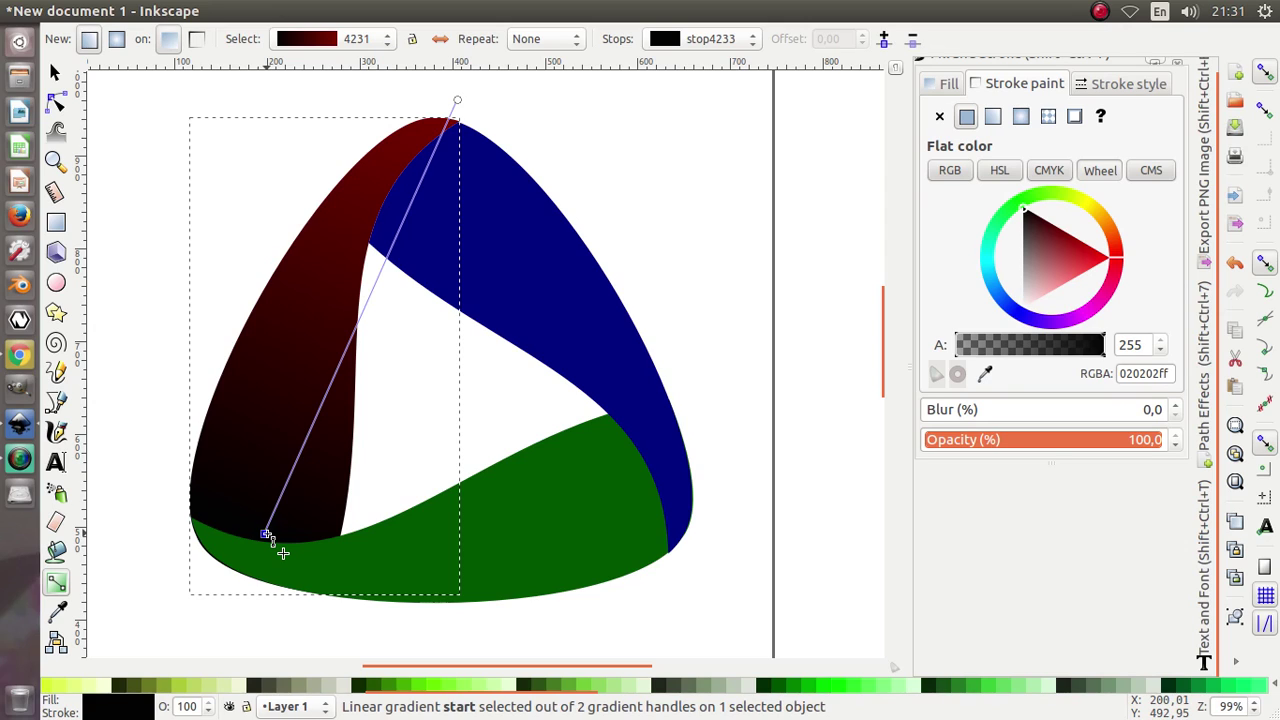
{"action": "left_click", "coordinate": [884, 38]}
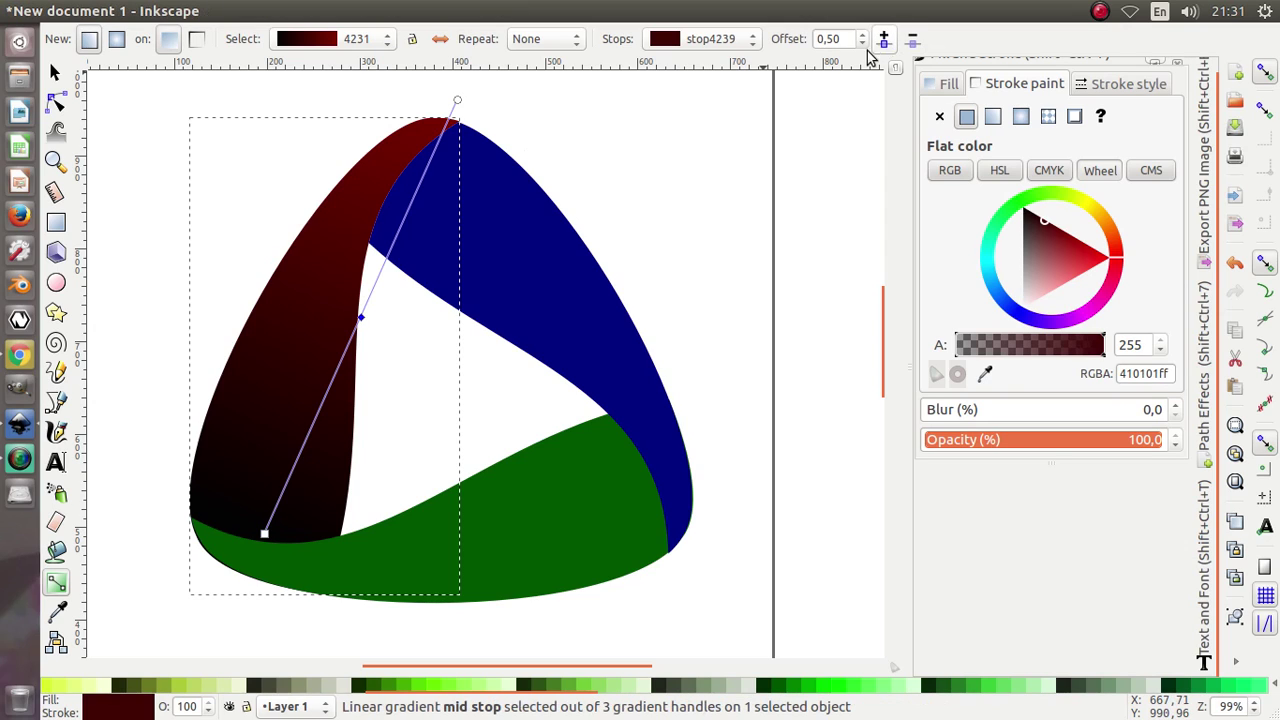
{"action": "left_click", "coordinate": [1061, 225]}
{"action": "left_click_drag", "start_coordinate": [1076, 234], "coordinate": [1067, 228]}
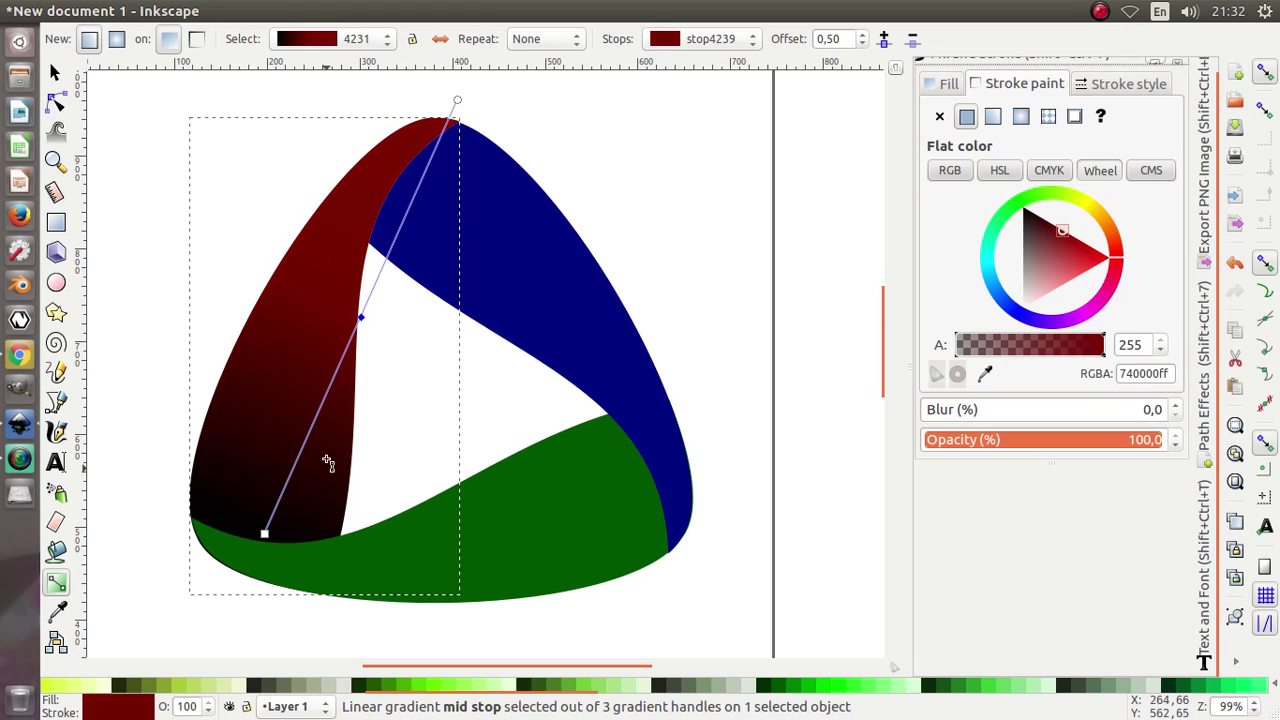
{"action": "left_click", "coordinate": [884, 38]}
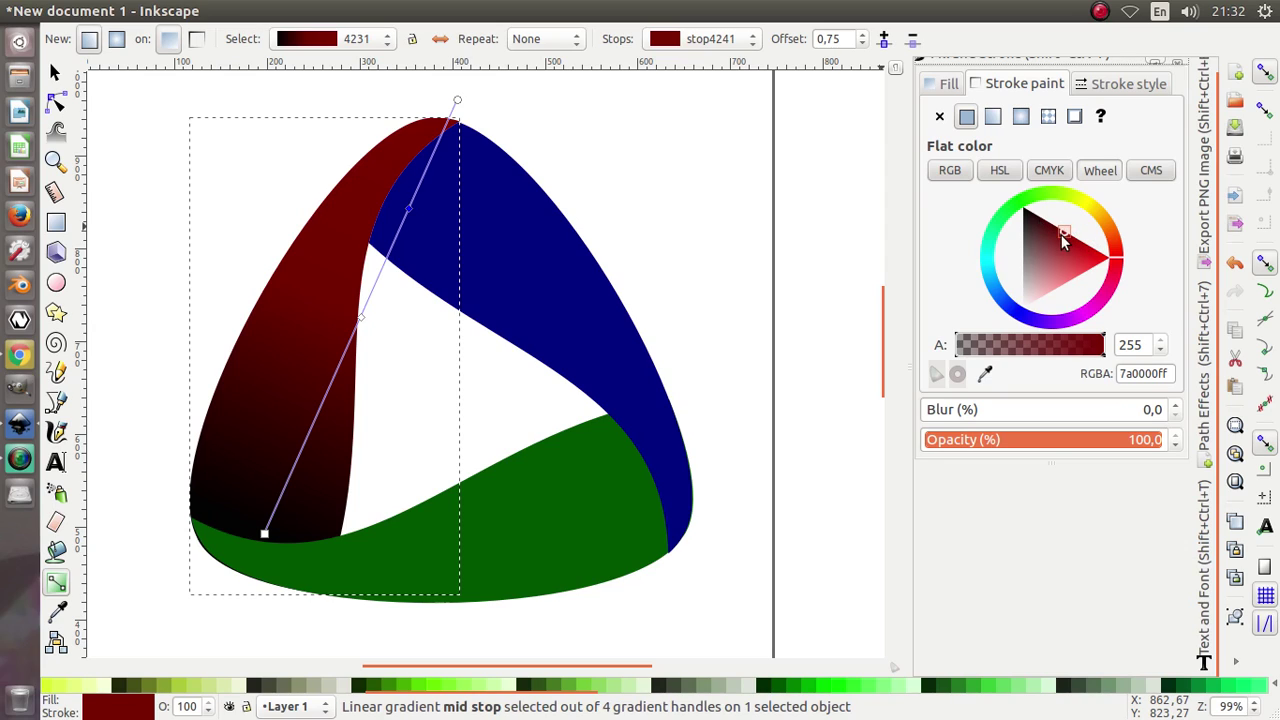
{"action": "left_click_drag", "start_coordinate": [1061, 234], "coordinate": [1077, 236]}
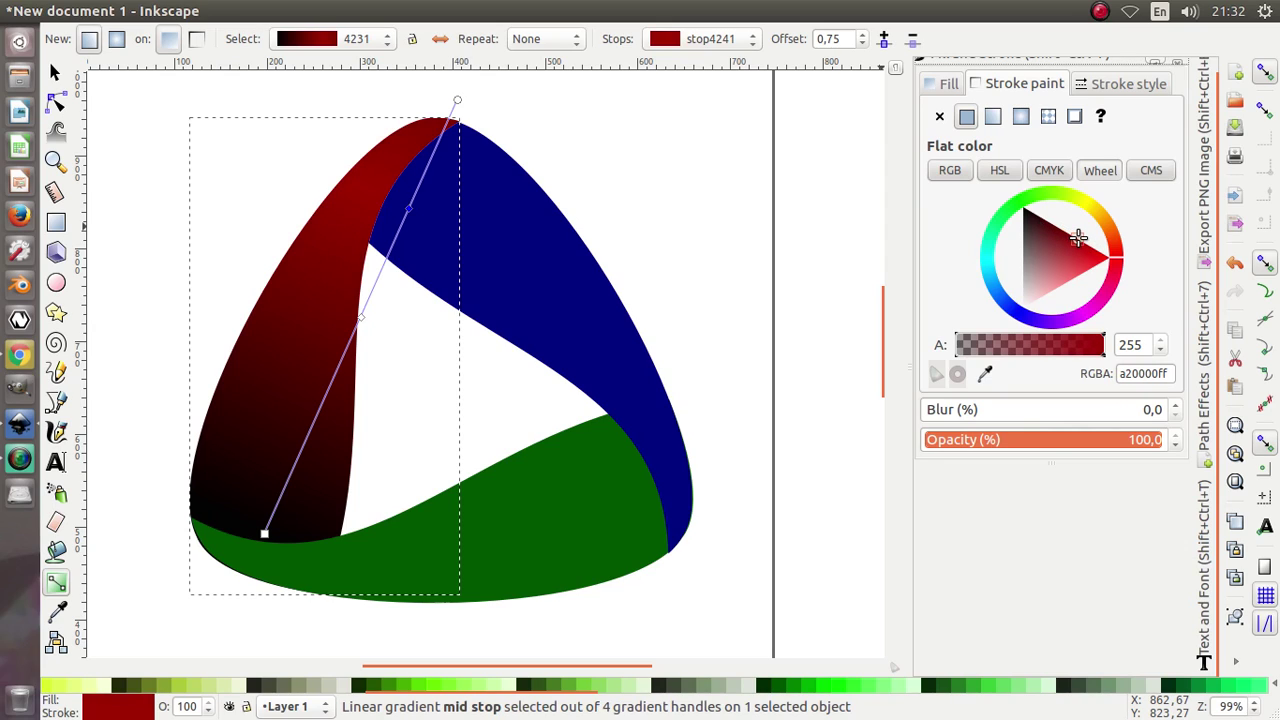
Brighten the red top end stop and reposition the middle stops and gradient endpoints.
{"action": "left_click", "coordinate": [457, 101]}
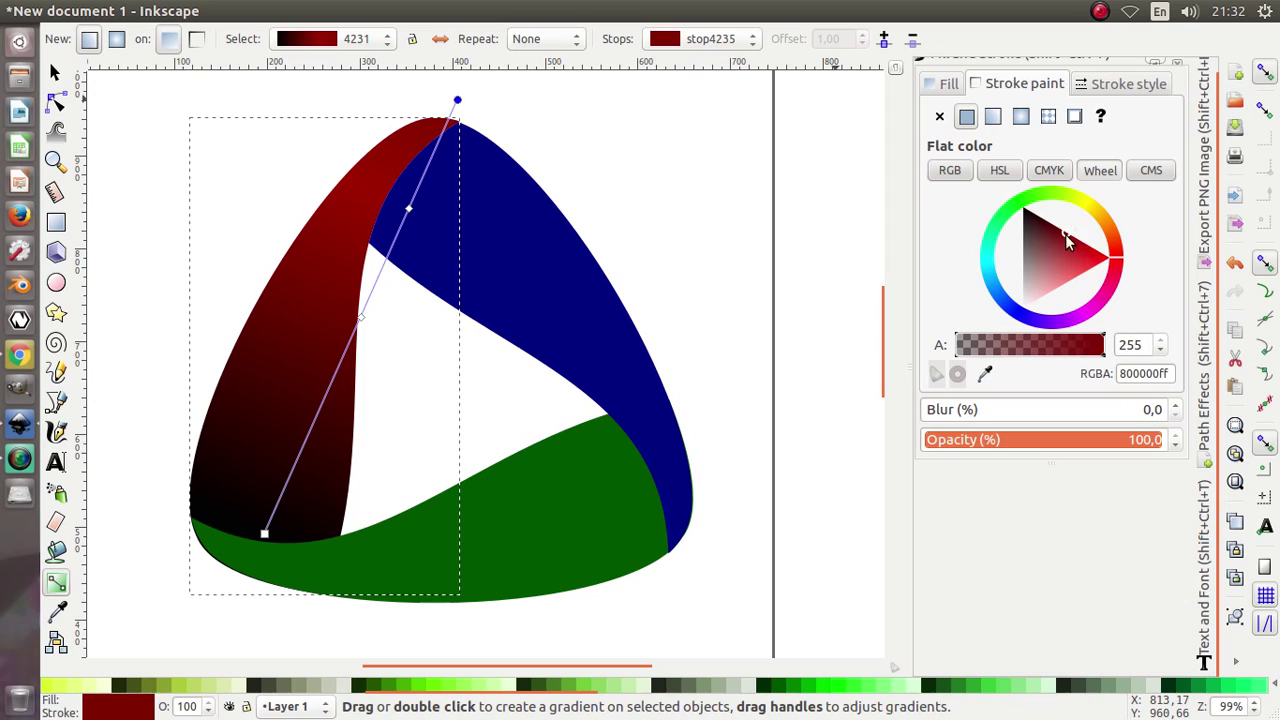
{"action": "left_click_drag", "start_coordinate": [1066, 238], "coordinate": [1089, 246]}
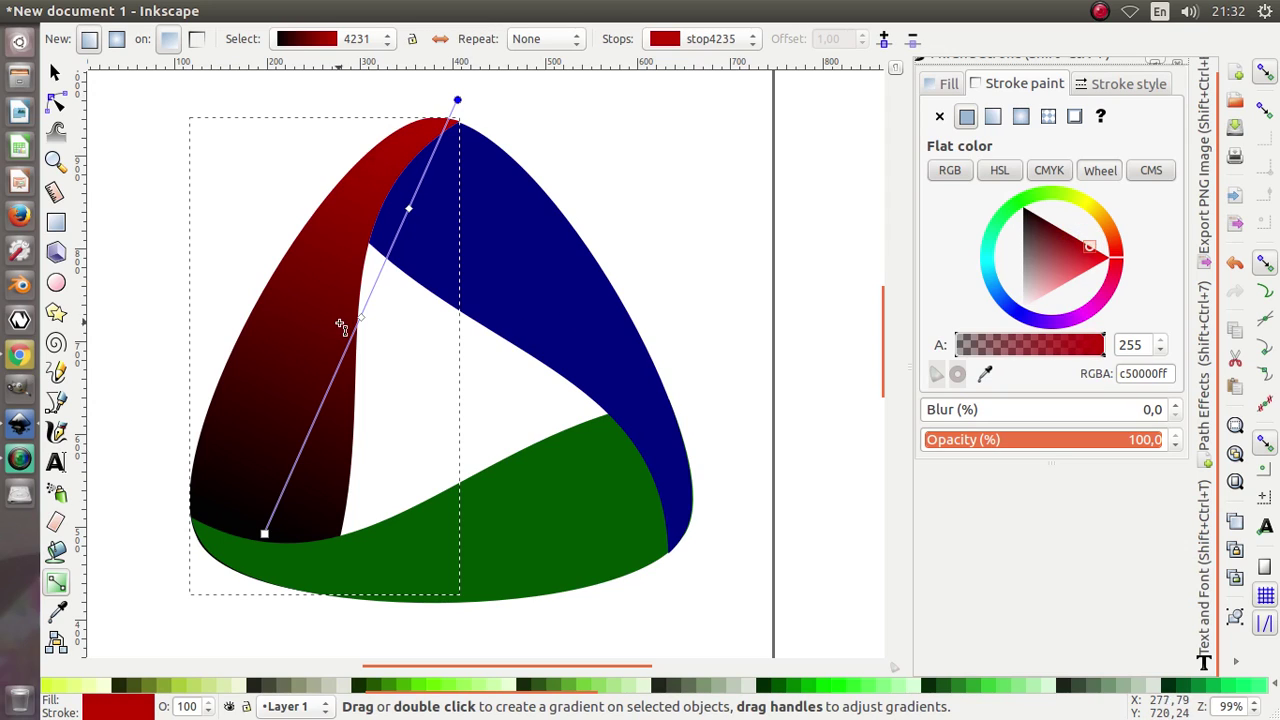
{"action": "left_click_drag", "start_coordinate": [361, 320], "coordinate": [291, 486]}
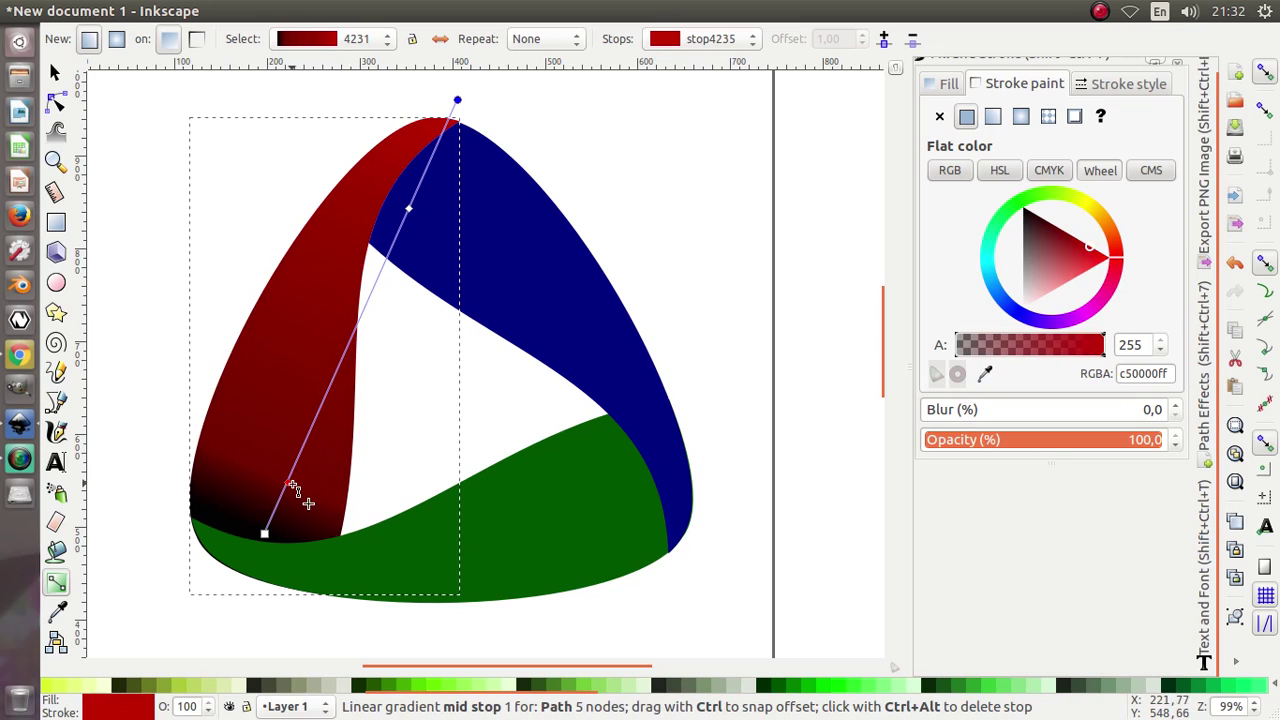
{"action": "left_click_drag", "start_coordinate": [410, 209], "coordinate": [369, 322]}
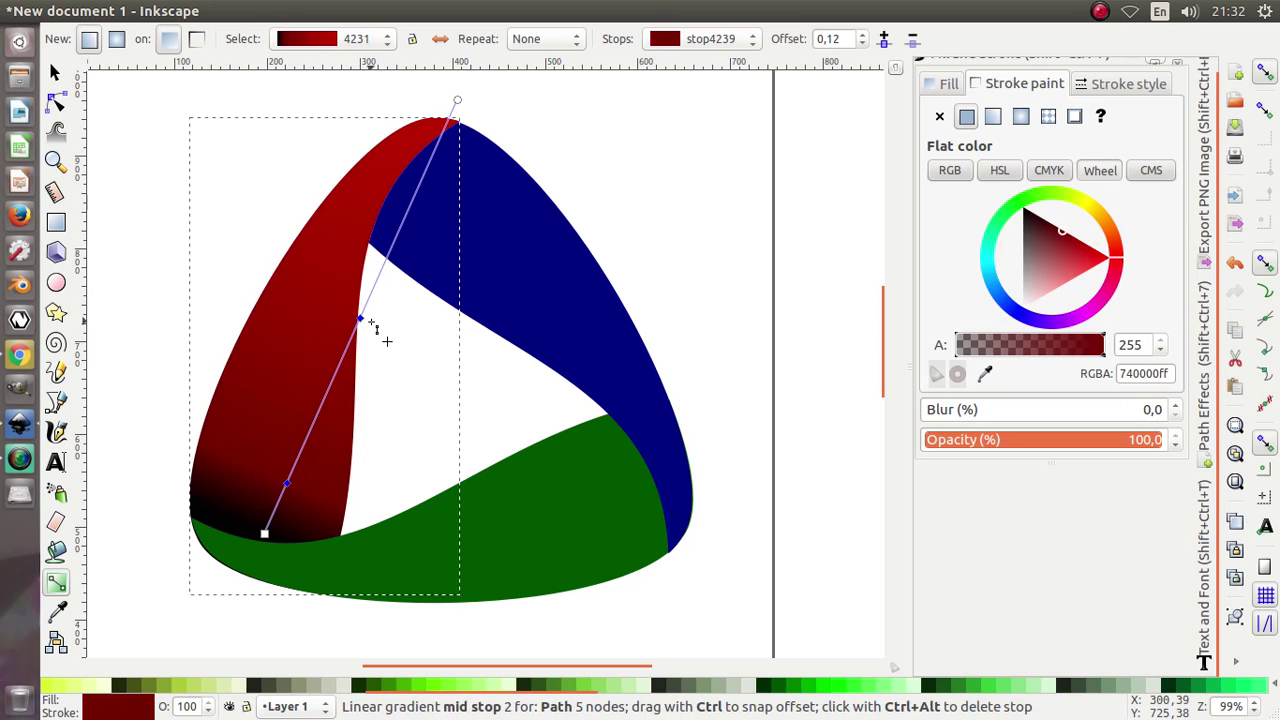
{"action": "left_click_drag", "start_coordinate": [457, 100], "coordinate": [405, 150]}
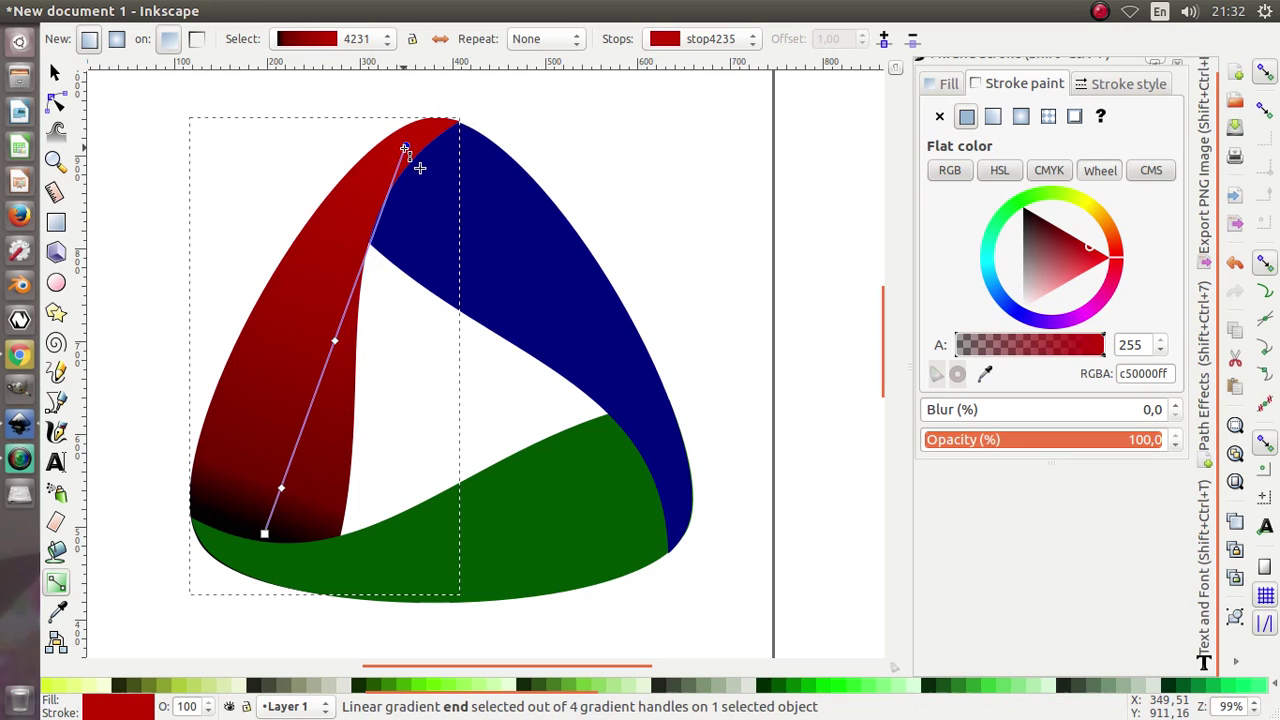
{"action": "left_click_drag", "start_coordinate": [1088, 251], "coordinate": [1088, 275]}
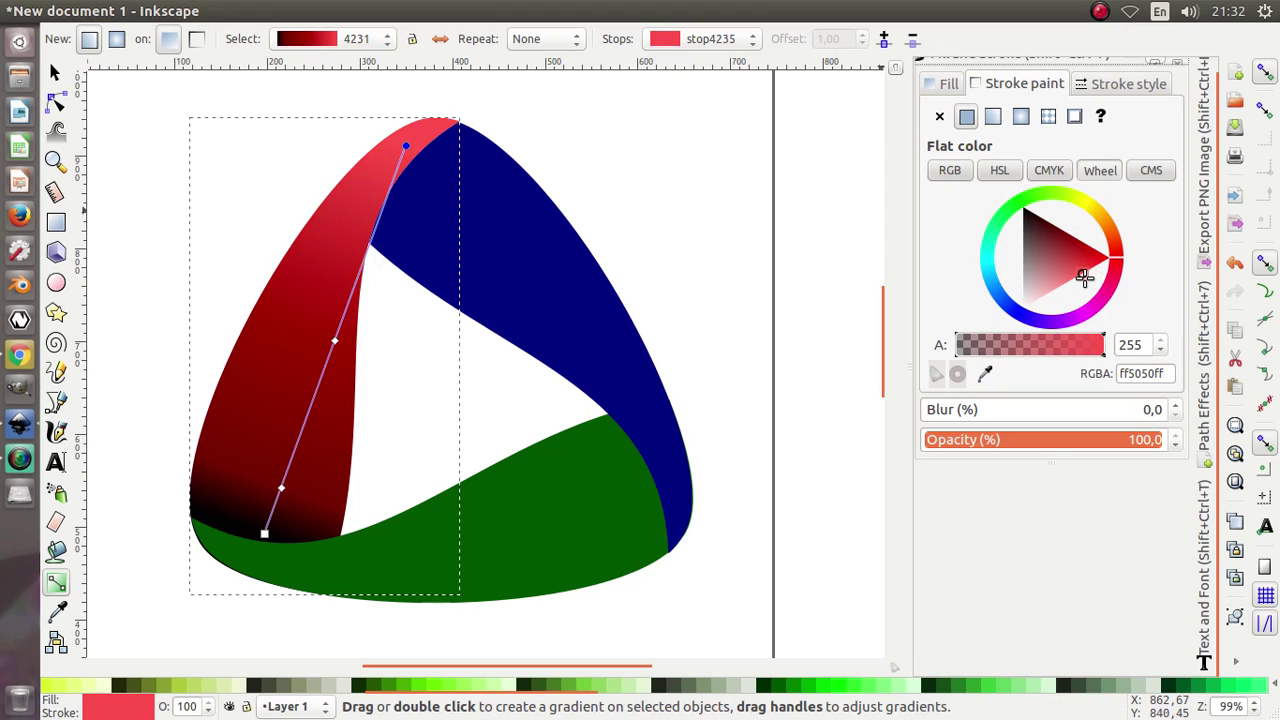
{"action": "left_click_drag", "start_coordinate": [264, 534], "coordinate": [252, 563]}
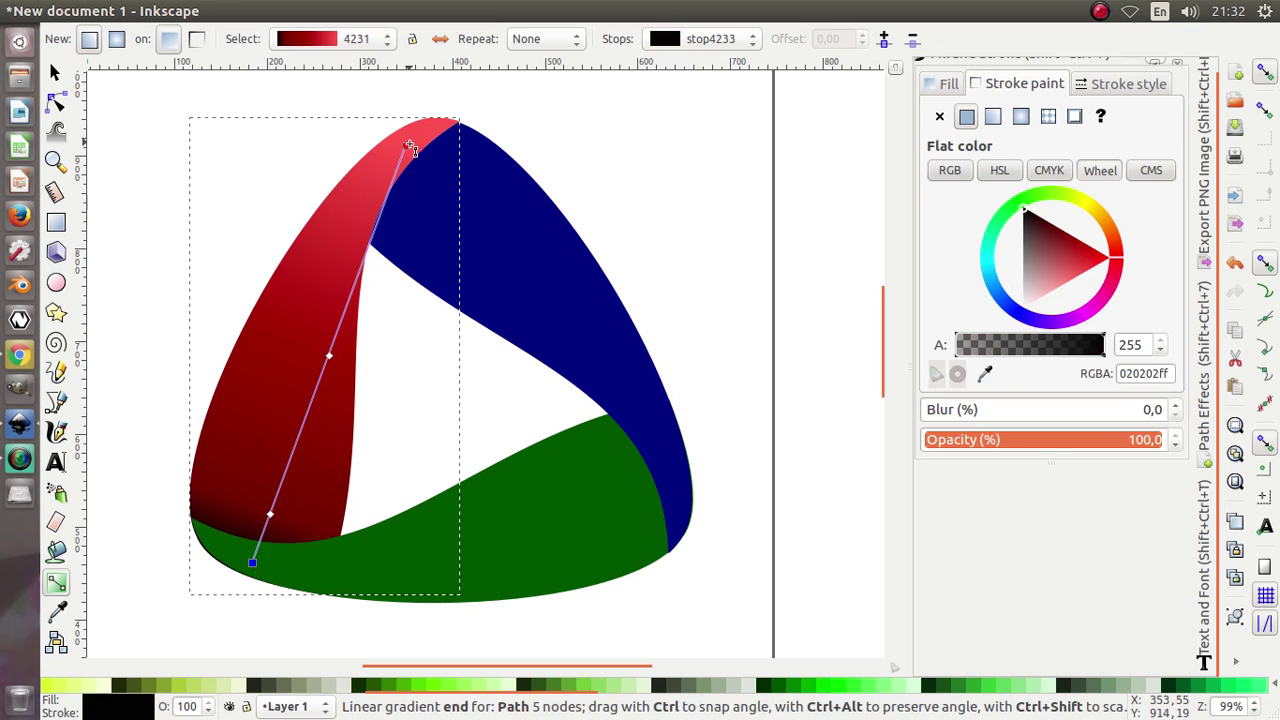
{"action": "left_click_drag", "start_coordinate": [353, 131], "coordinate": [344, 134]}
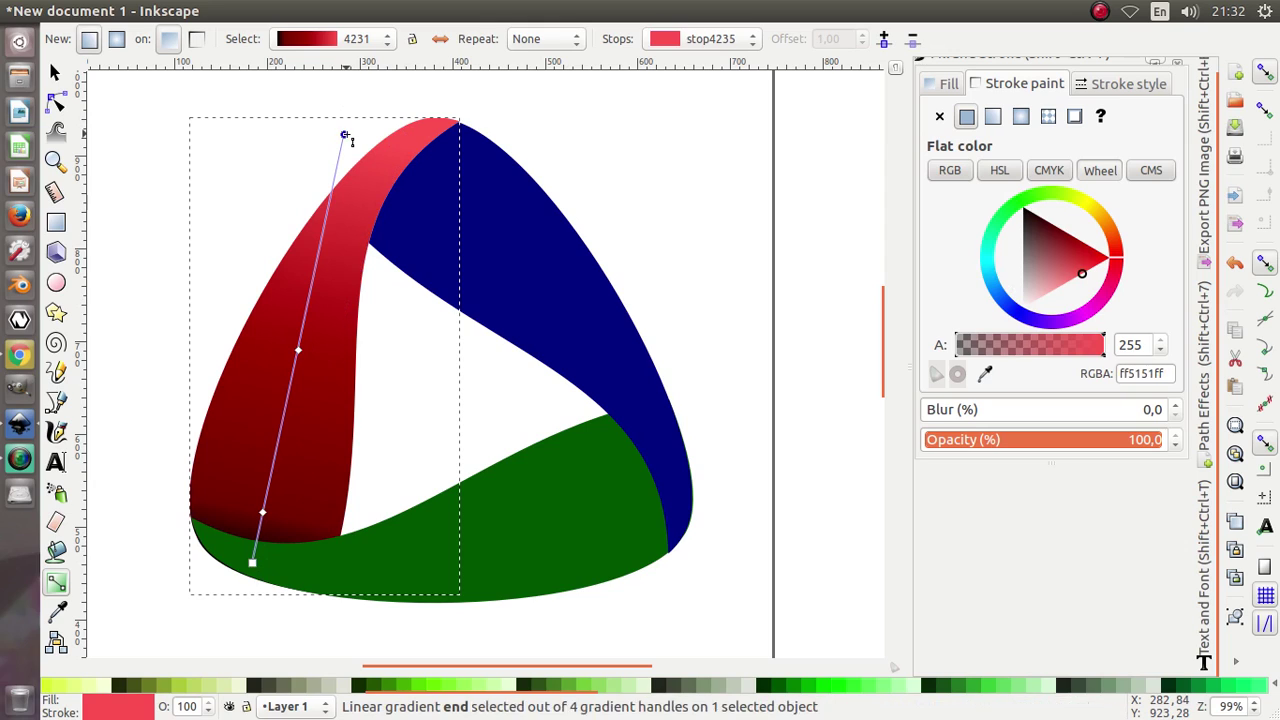
{"action": "left_click_drag", "start_coordinate": [251, 565], "coordinate": [257, 562]}
{"action": "key", "text": "ctrl+z"}
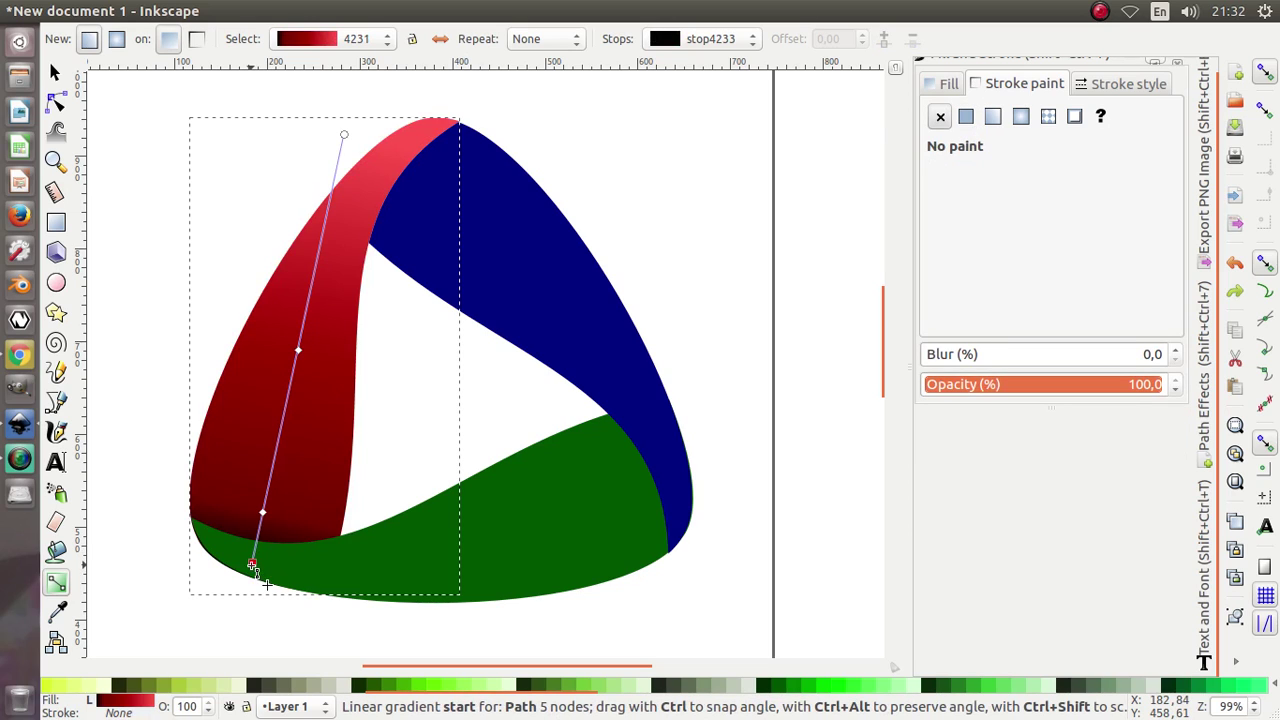
{"action": "scroll", "coordinate": [272, 451], "scroll_direction": "down", "scroll_amount": 1}
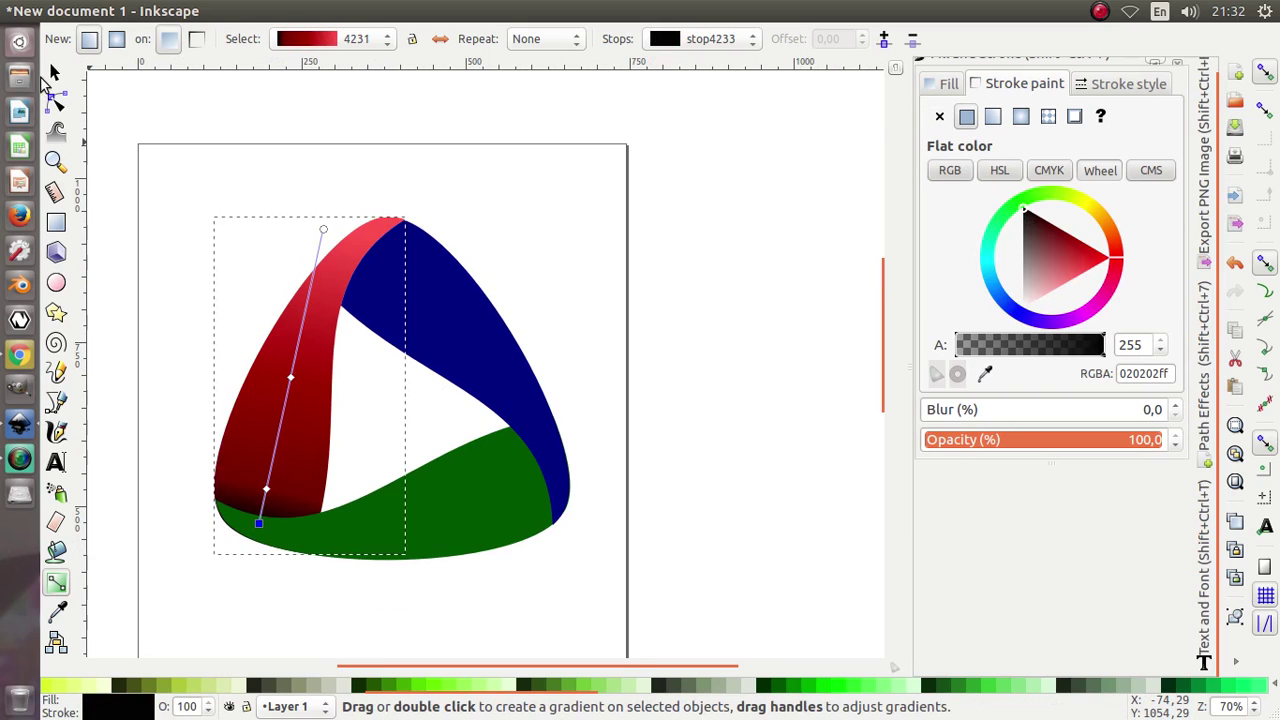
{"action": "left_click", "coordinate": [55, 73]}
Draw a linear gradient across the blue piece, black at its top, opaque navy at the end.
{"action": "scroll", "coordinate": [424, 405], "scroll_direction": "up", "scroll_amount": 1}
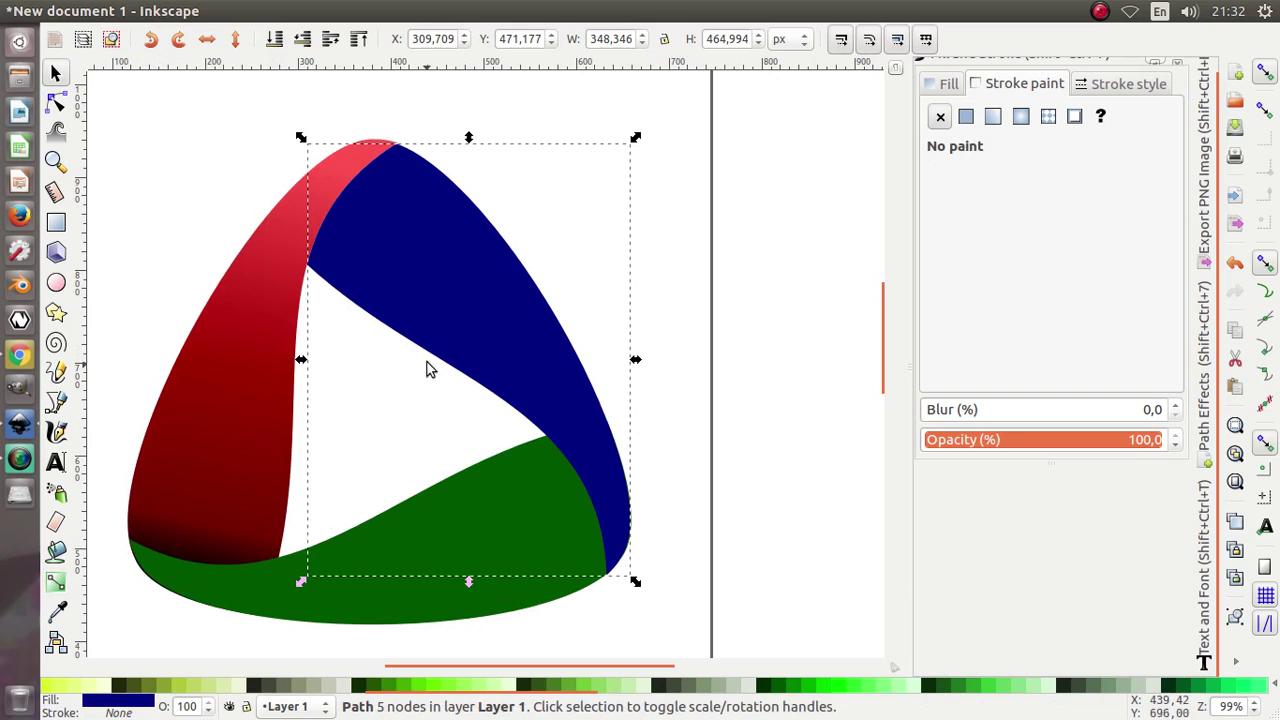
{"action": "left_click", "coordinate": [56, 583]}
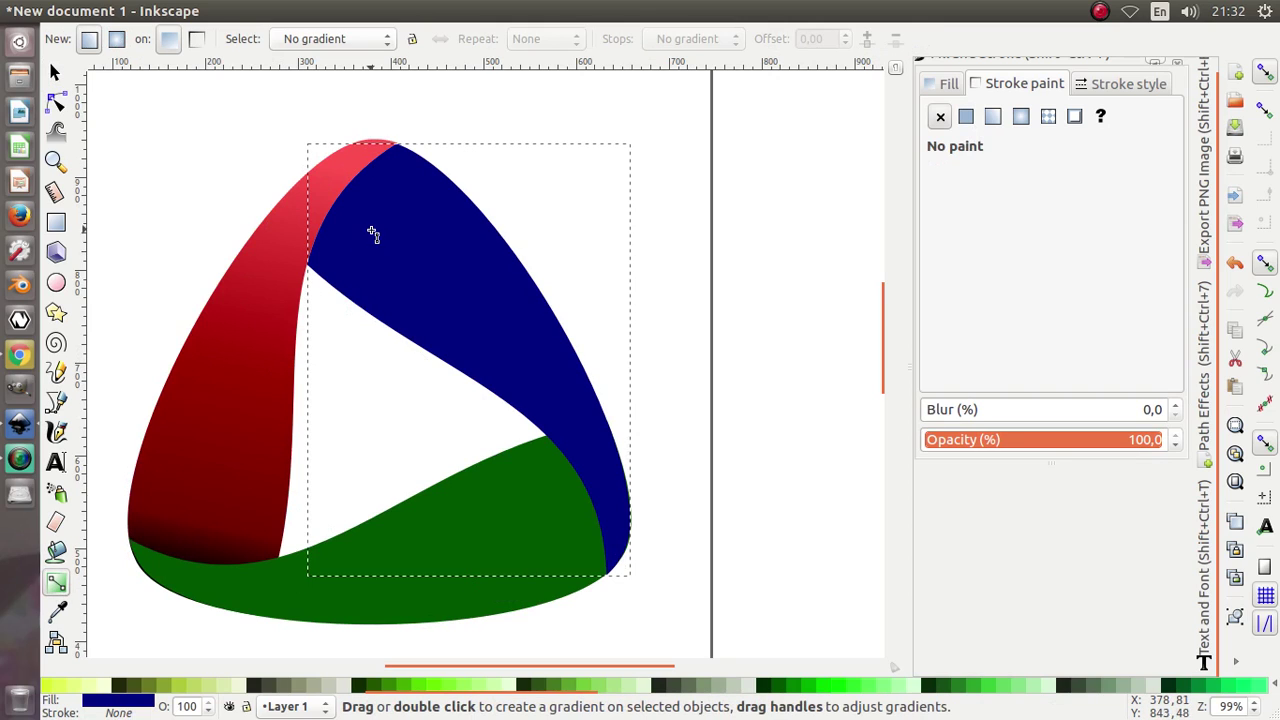
{"action": "left_click_drag", "start_coordinate": [370, 221], "coordinate": [653, 540]}
{"action": "left_click_drag", "start_coordinate": [371, 219], "coordinate": [335, 168]}
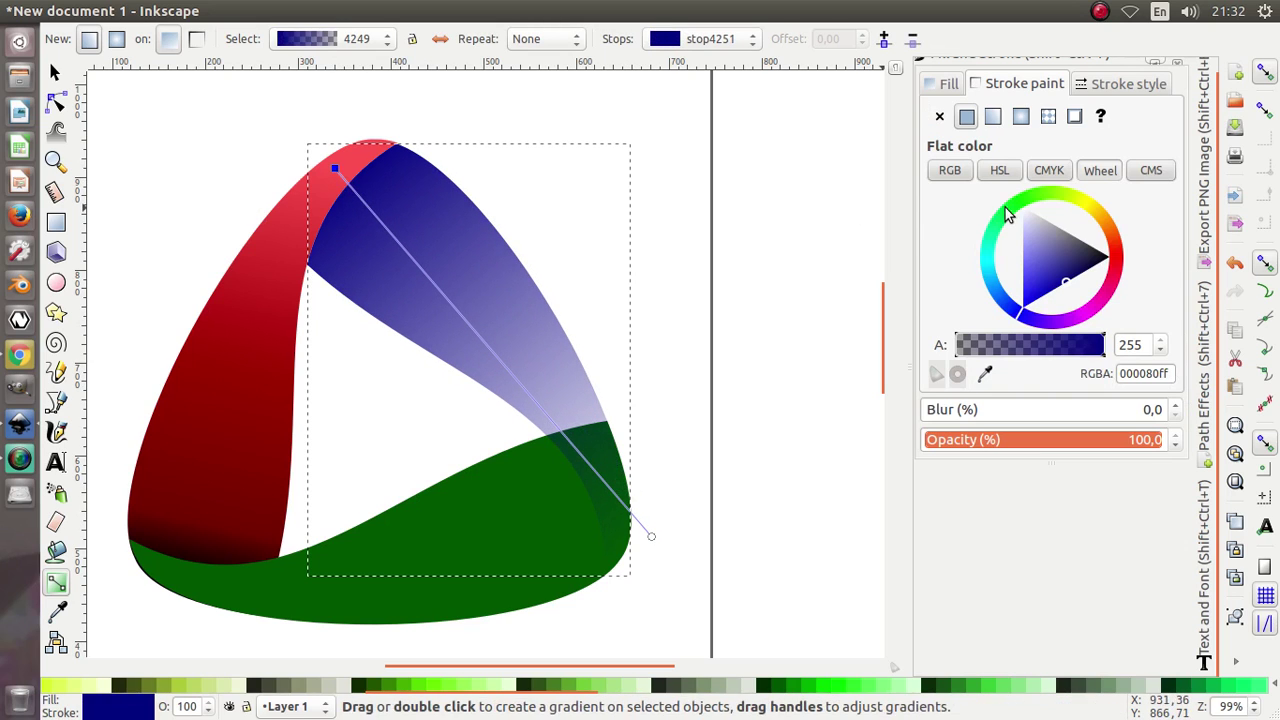
{"action": "left_click_drag", "start_coordinate": [1093, 262], "coordinate": [1115, 258]}
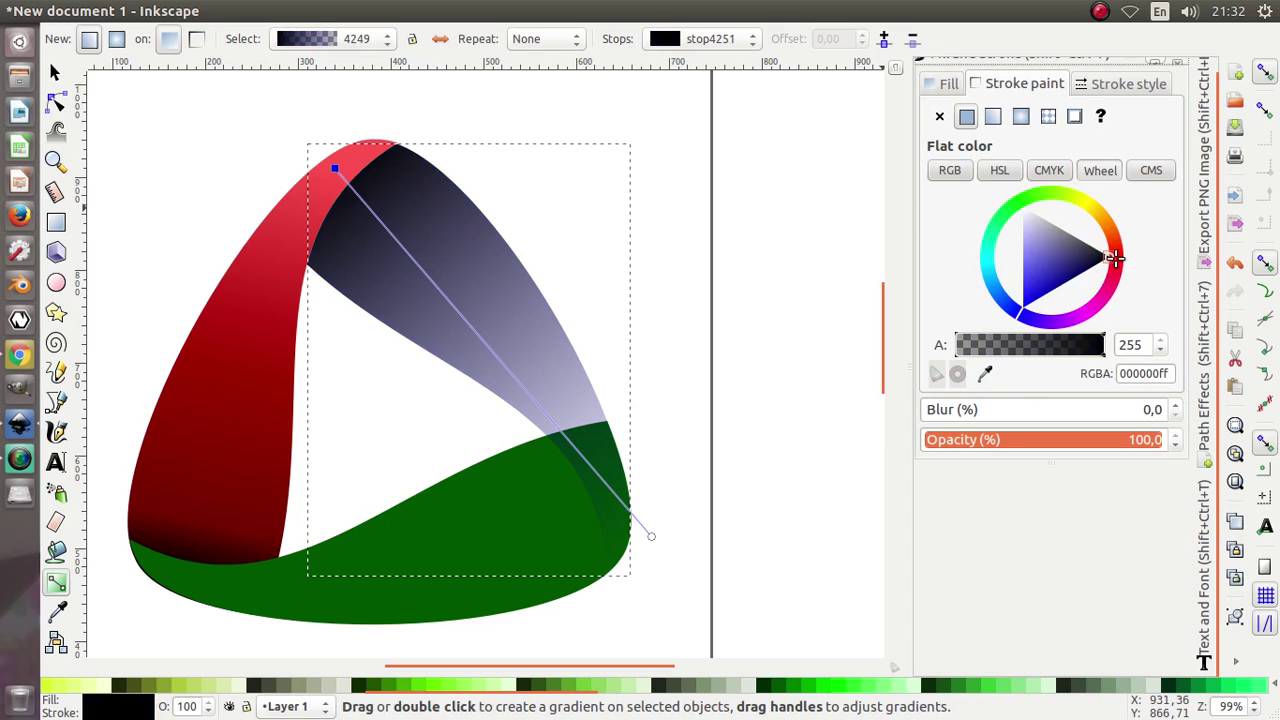
{"action": "left_click", "coordinate": [651, 536]}
{"action": "left_click_drag", "start_coordinate": [953, 441], "coordinate": [1192, 458]}
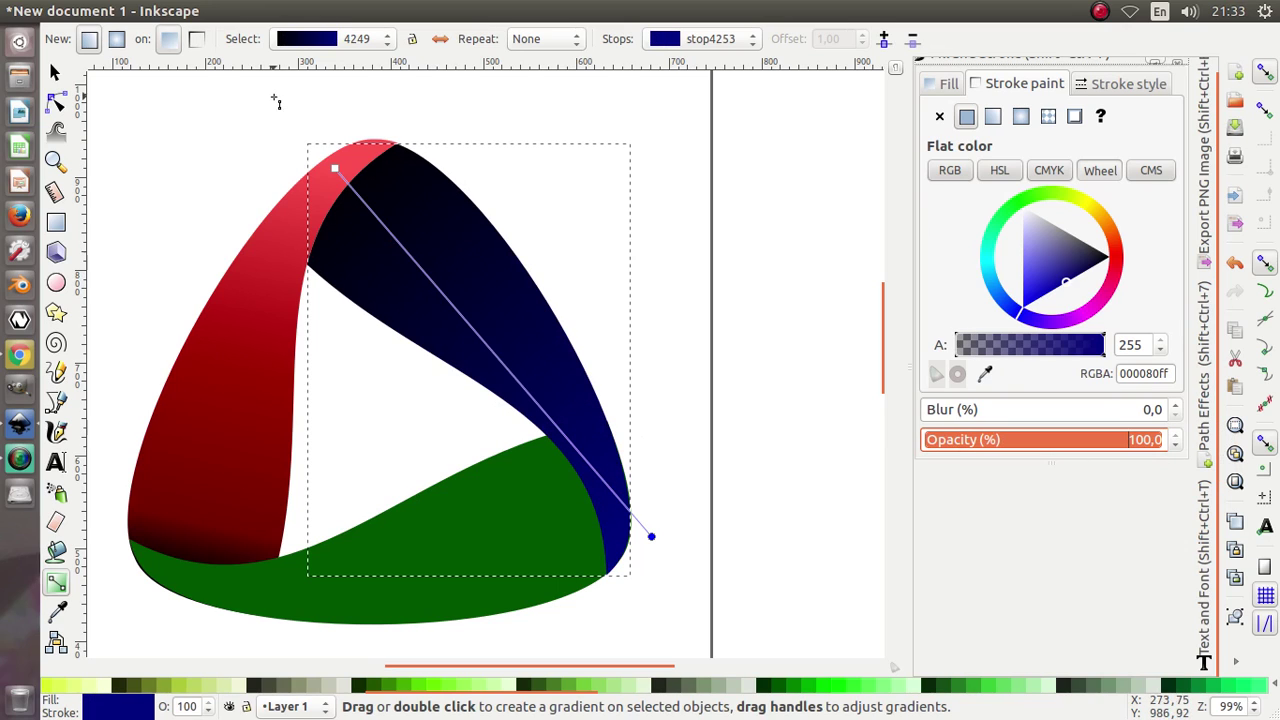
Add a deeper blue middle stop and a brighter blue three-quarter stop, and lighten the end.
{"action": "left_click", "coordinate": [335, 168]}
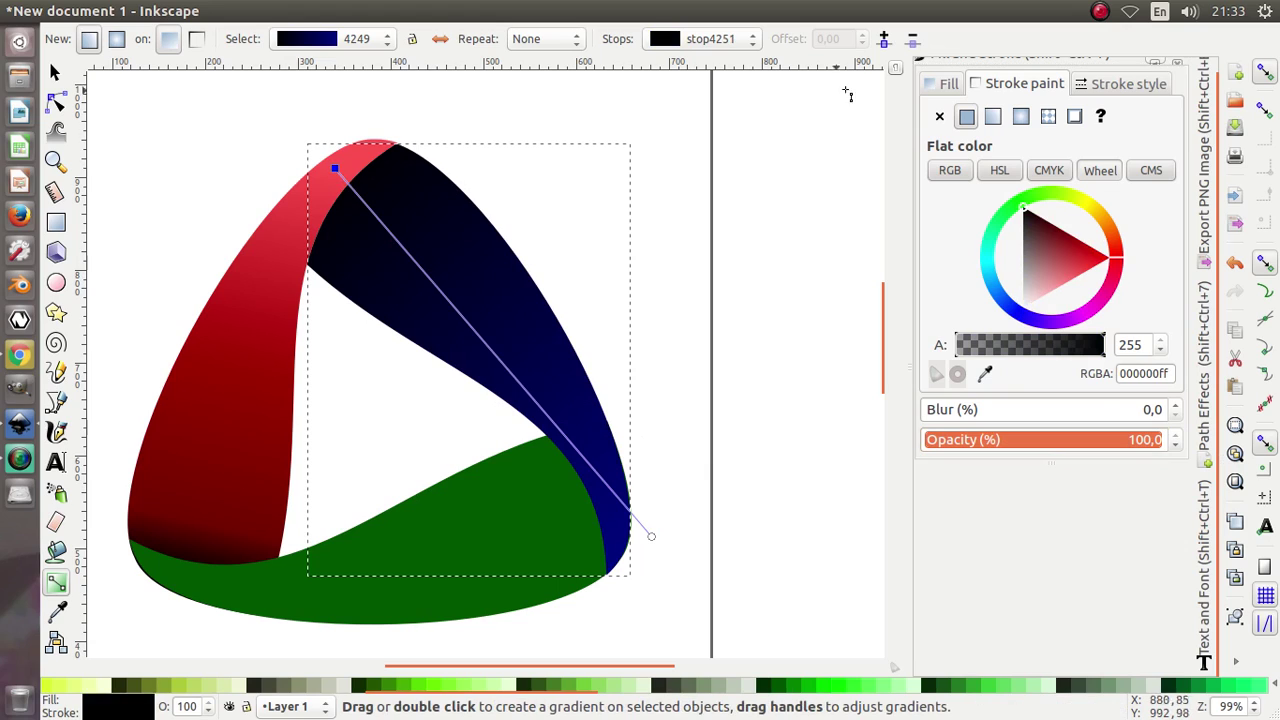
{"action": "left_click", "coordinate": [885, 39]}
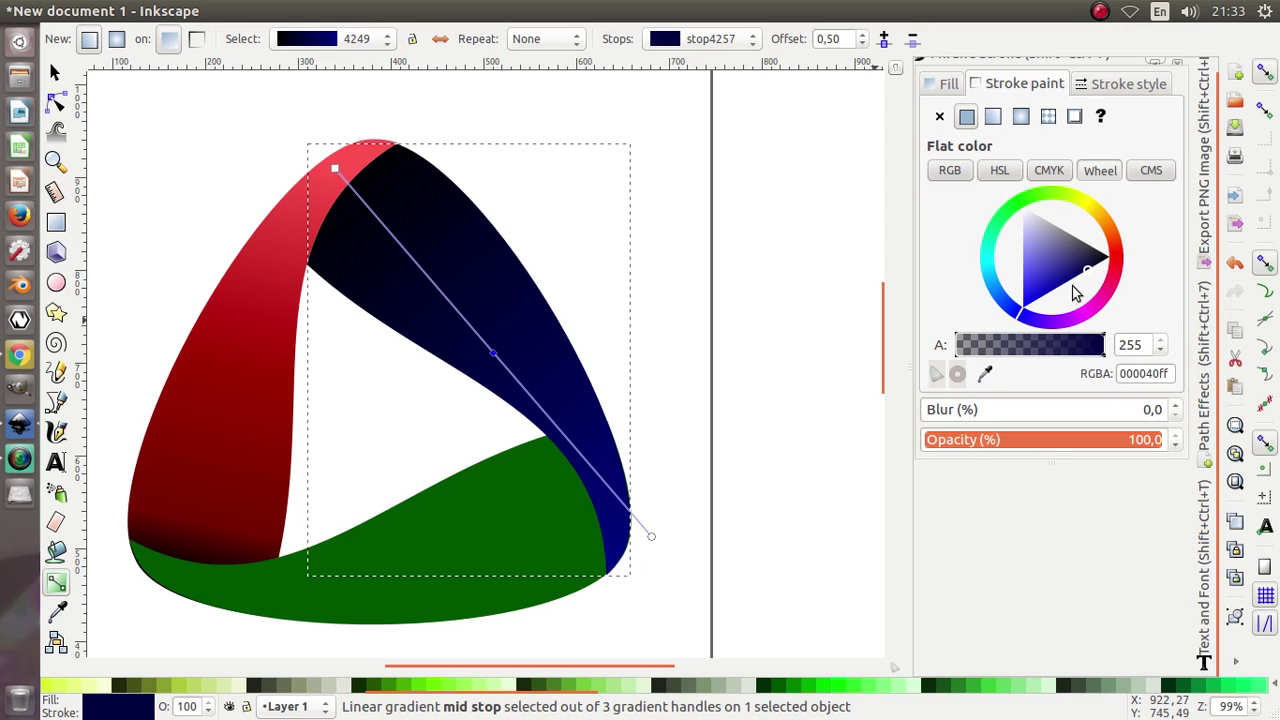
{"action": "mouse_move", "coordinate": [1066, 290]}
{"action": "left_mouse_down"}
{"action": "mouse_move", "coordinate": [1070, 279]}
{"action": "mouse_move", "coordinate": [1075, 290]}
{"action": "left_mouse_up"}
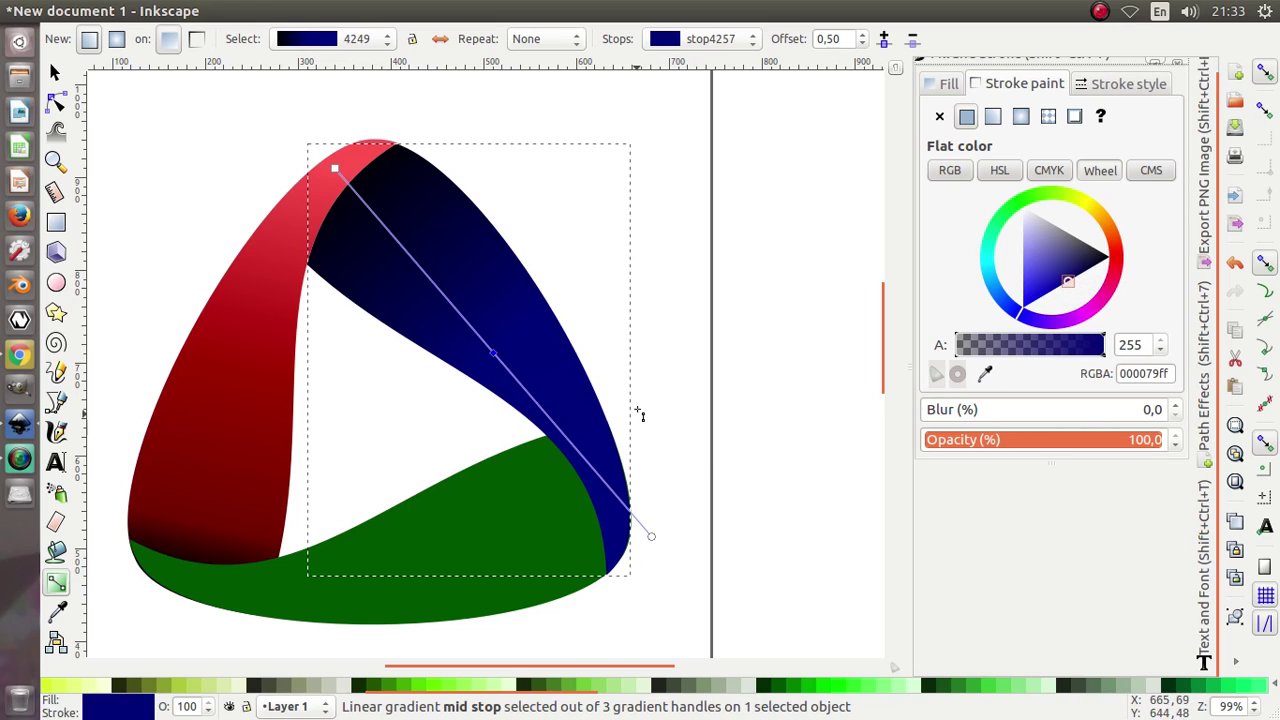
{"action": "left_click", "coordinate": [885, 39]}
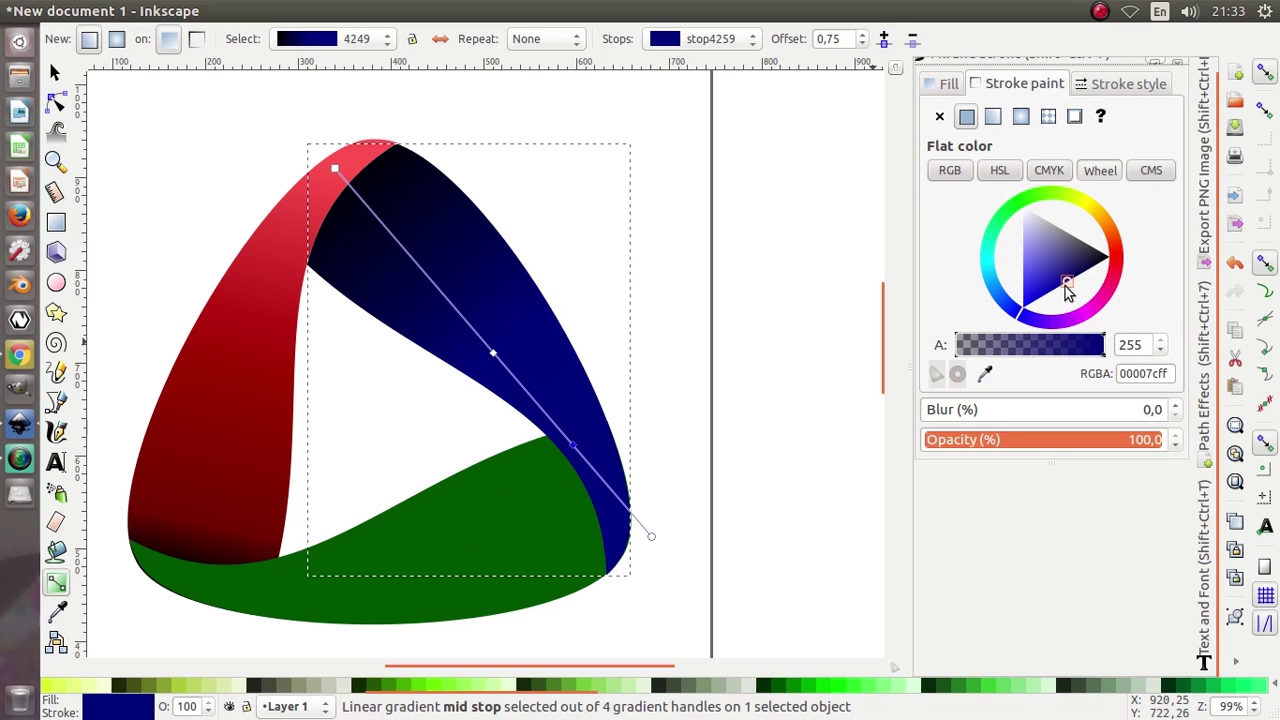
{"action": "left_click_drag", "start_coordinate": [1068, 287], "coordinate": [1055, 289]}
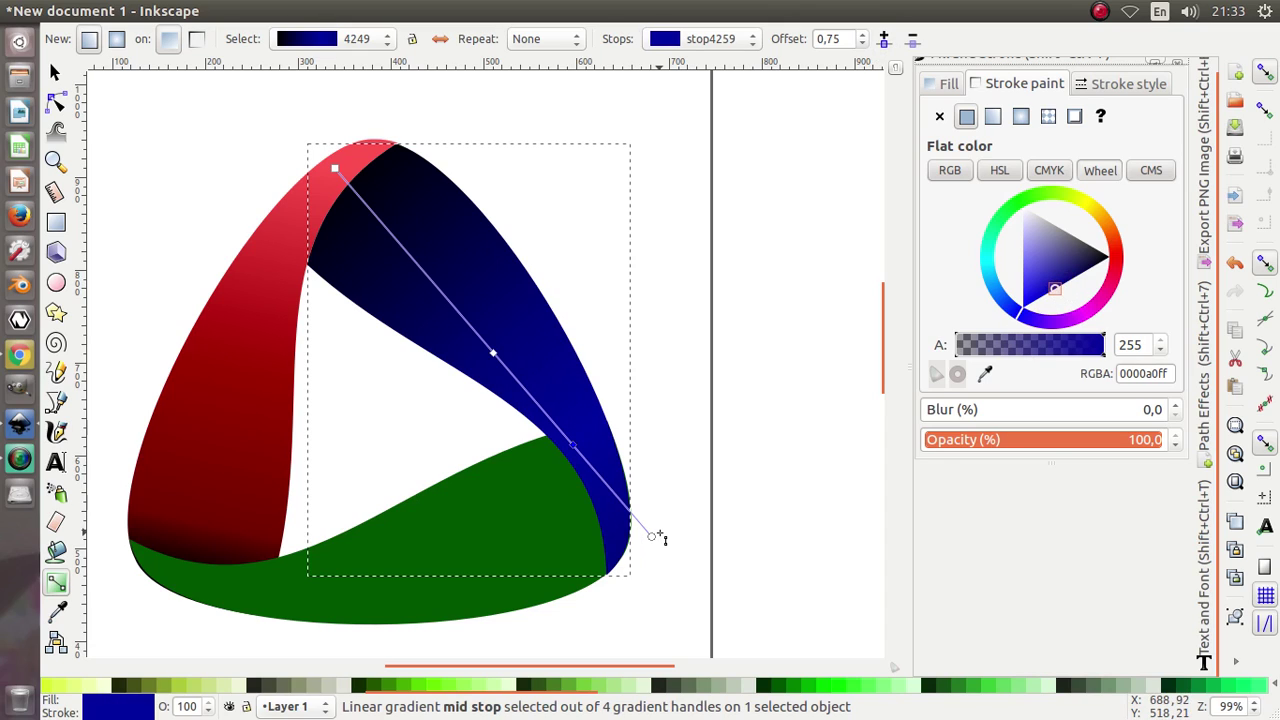
{"action": "left_click", "coordinate": [651, 536]}
{"action": "left_click_drag", "start_coordinate": [1060, 282], "coordinate": [1040, 270]}
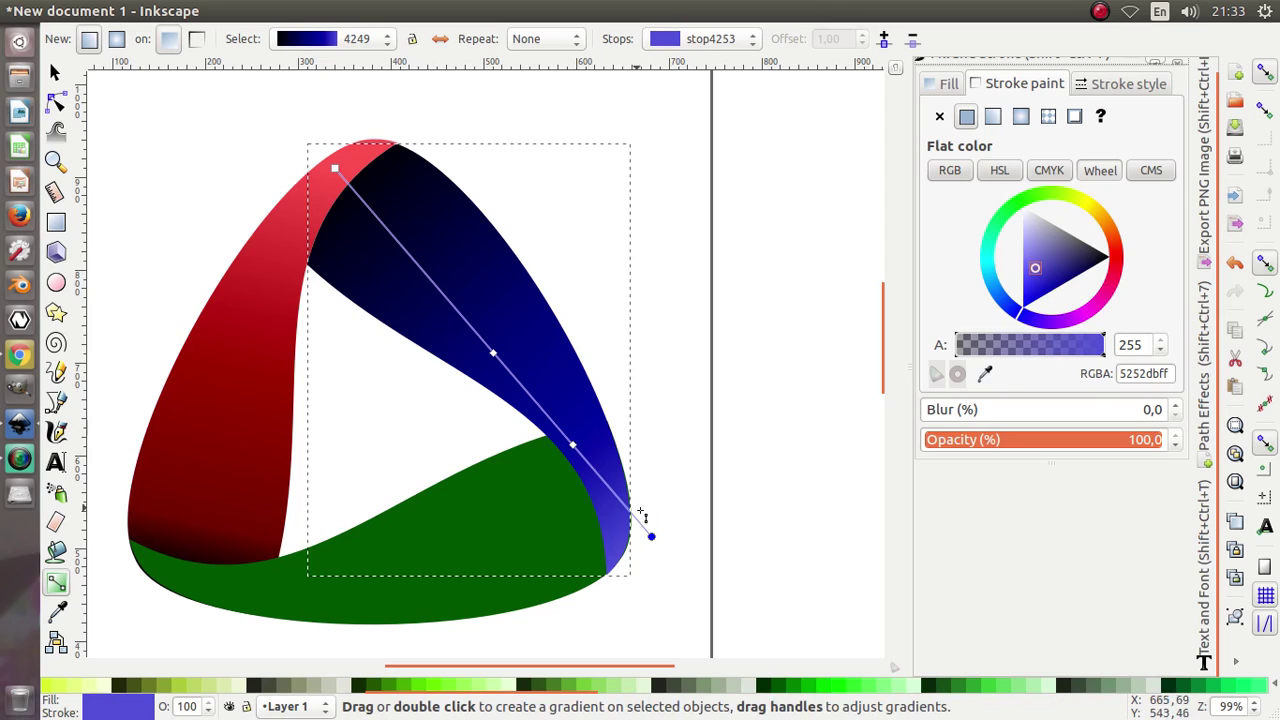
Reposition the blue gradient's end and first middle stop near the top, then deselect everything.
{"action": "left_click_drag", "start_coordinate": [652, 538], "coordinate": [637, 515]}
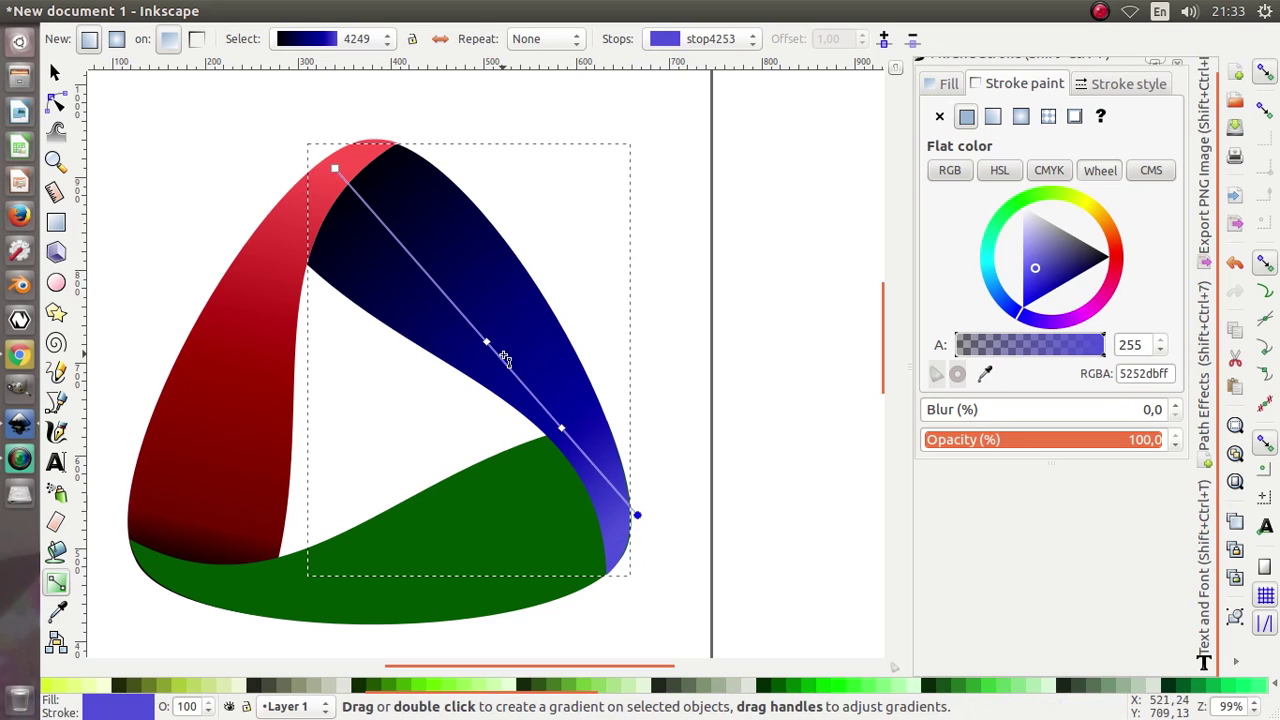
{"action": "left_click_drag", "start_coordinate": [489, 348], "coordinate": [430, 276]}
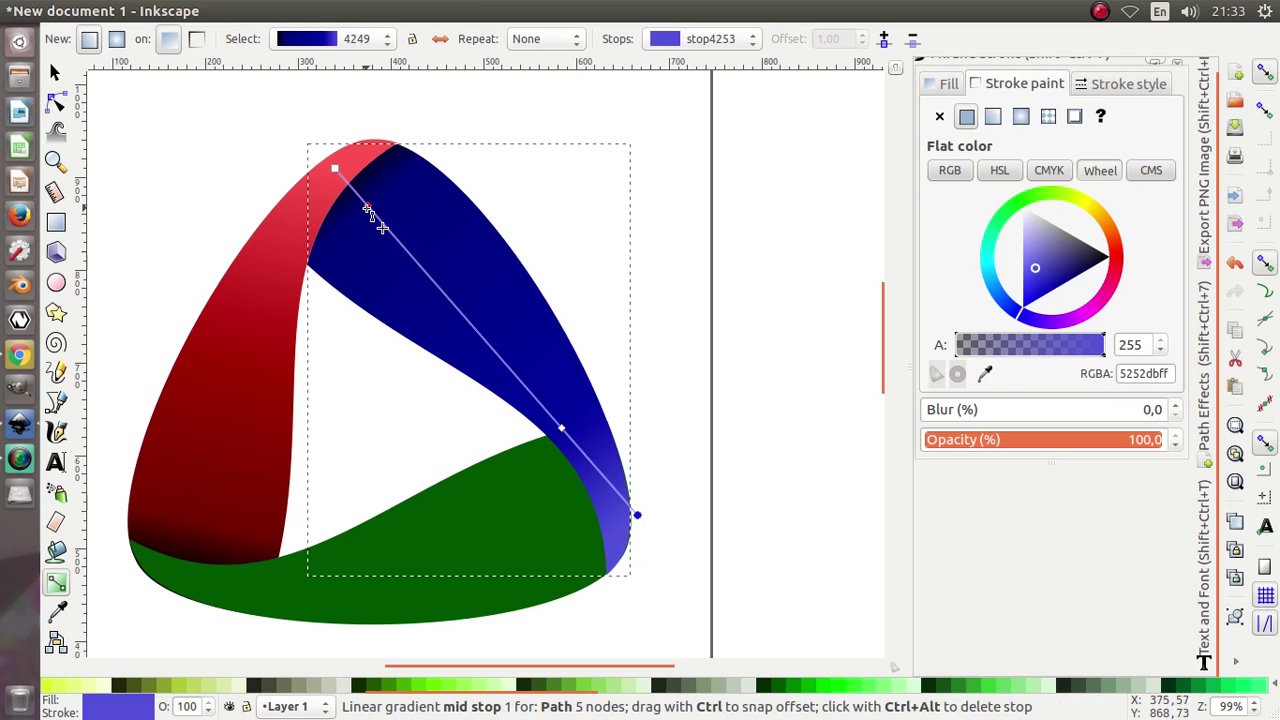
{"action": "left_click_drag", "start_coordinate": [380, 218], "coordinate": [375, 215]}
{"action": "left_click_drag", "start_coordinate": [638, 516], "coordinate": [684, 446]}
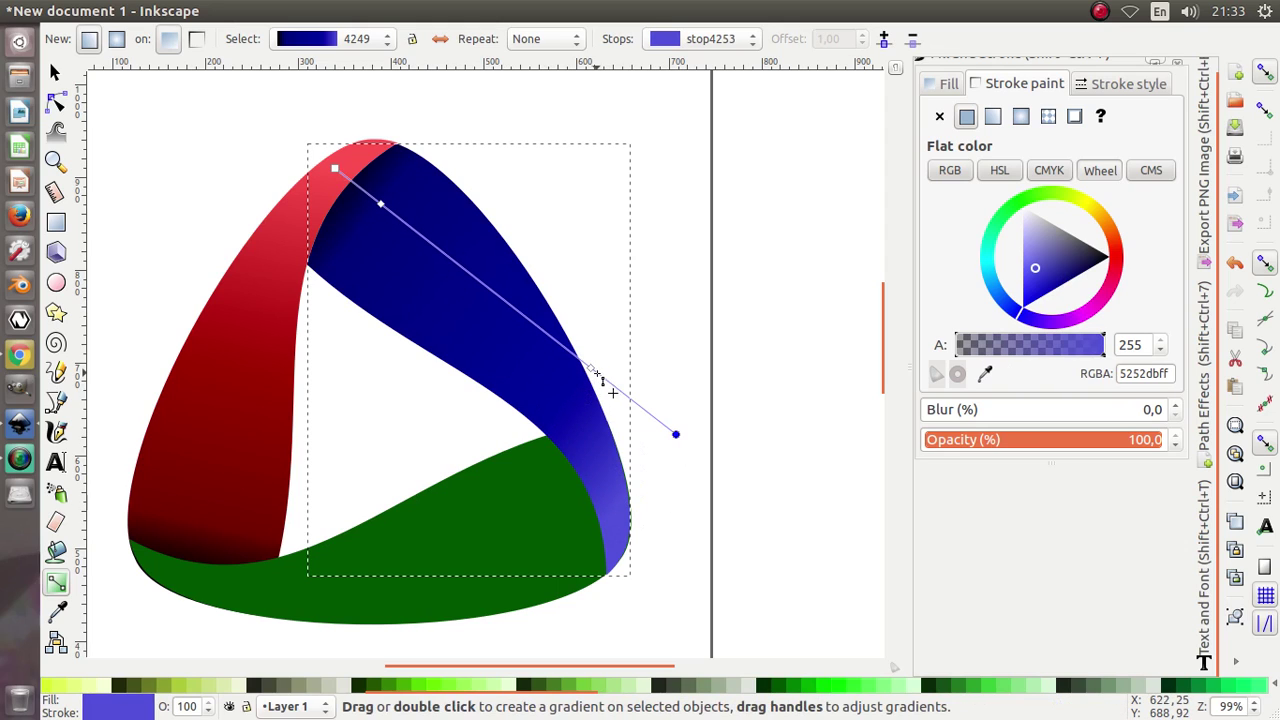
{"action": "left_click", "coordinate": [590, 369]}
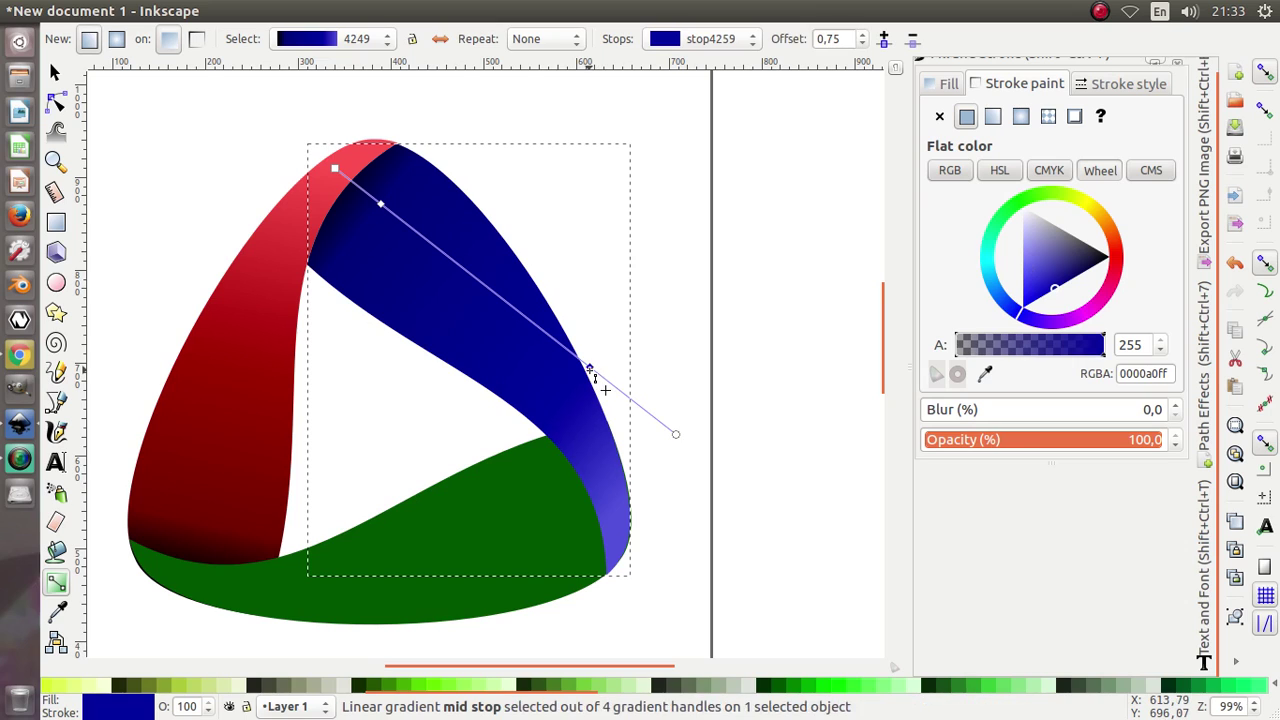
{"action": "left_click", "coordinate": [393, 212]}
{"action": "left_click", "coordinate": [55, 72]}
{"action": "left_click", "coordinate": [687, 254]}
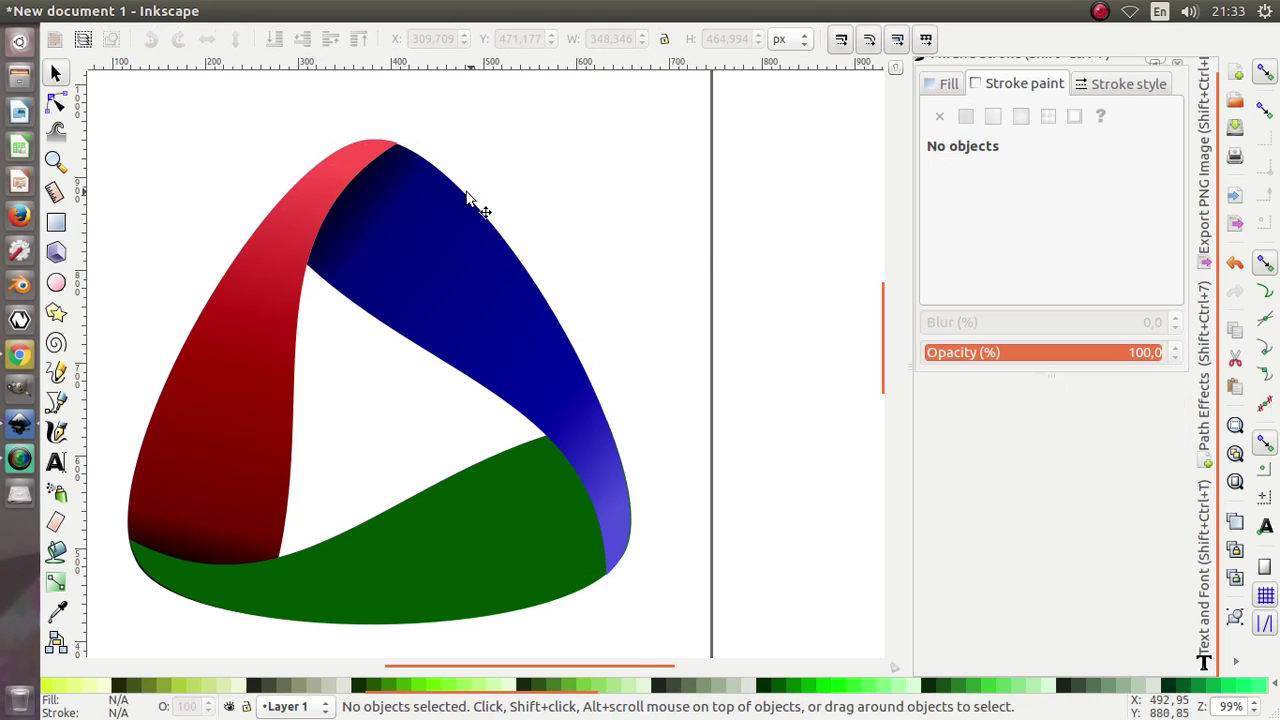
{"action": "scroll", "coordinate": [414, 309], "scroll_direction": "down", "scroll_amount": 2, "text": "ctrl"}
{"action": "scroll", "coordinate": [420, 366], "scroll_direction": "up", "scroll_amount": 1, "text": "ctrl"}
Draw a linear gradient across the green piece, black at right, opaque green at left.
{"action": "left_click", "coordinate": [453, 396]}
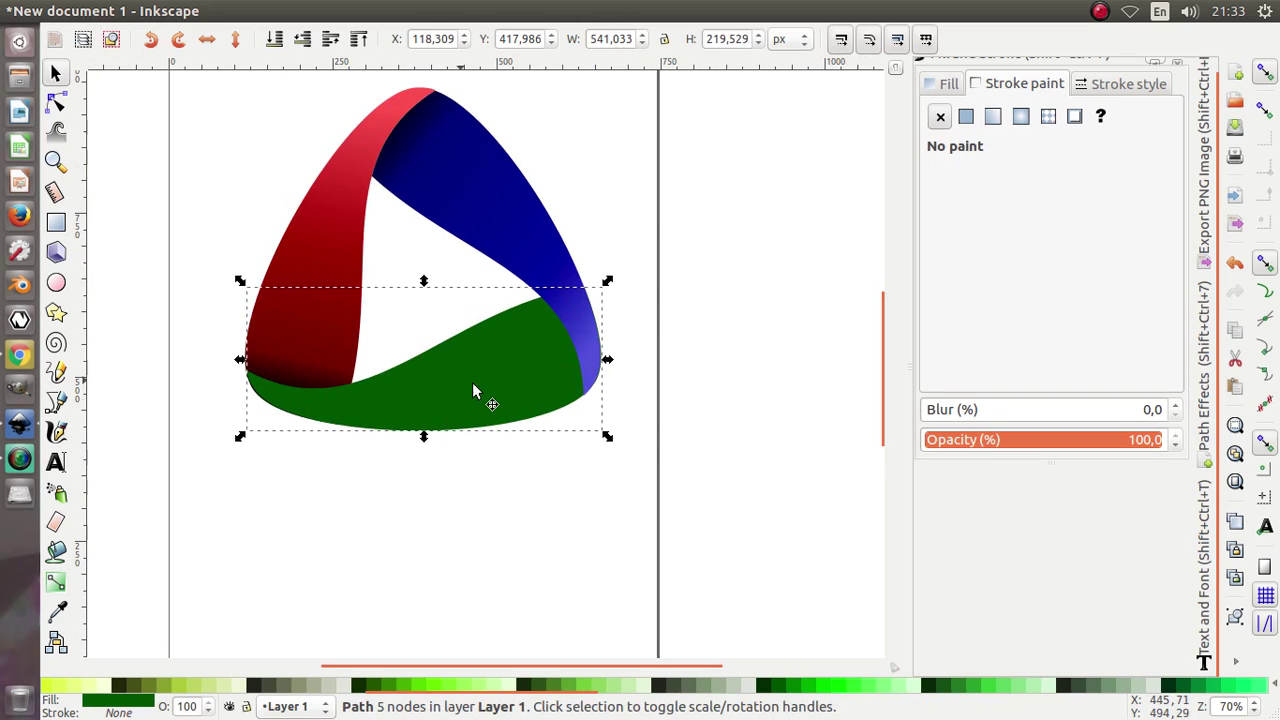
{"action": "left_click", "coordinate": [55, 584]}
{"action": "mouse_move", "coordinate": [553, 378]}
{"action": "left_mouse_down"}
{"action": "mouse_move", "coordinate": [371, 400]}
{"action": "mouse_move", "coordinate": [199, 395]}
{"action": "left_mouse_up"}
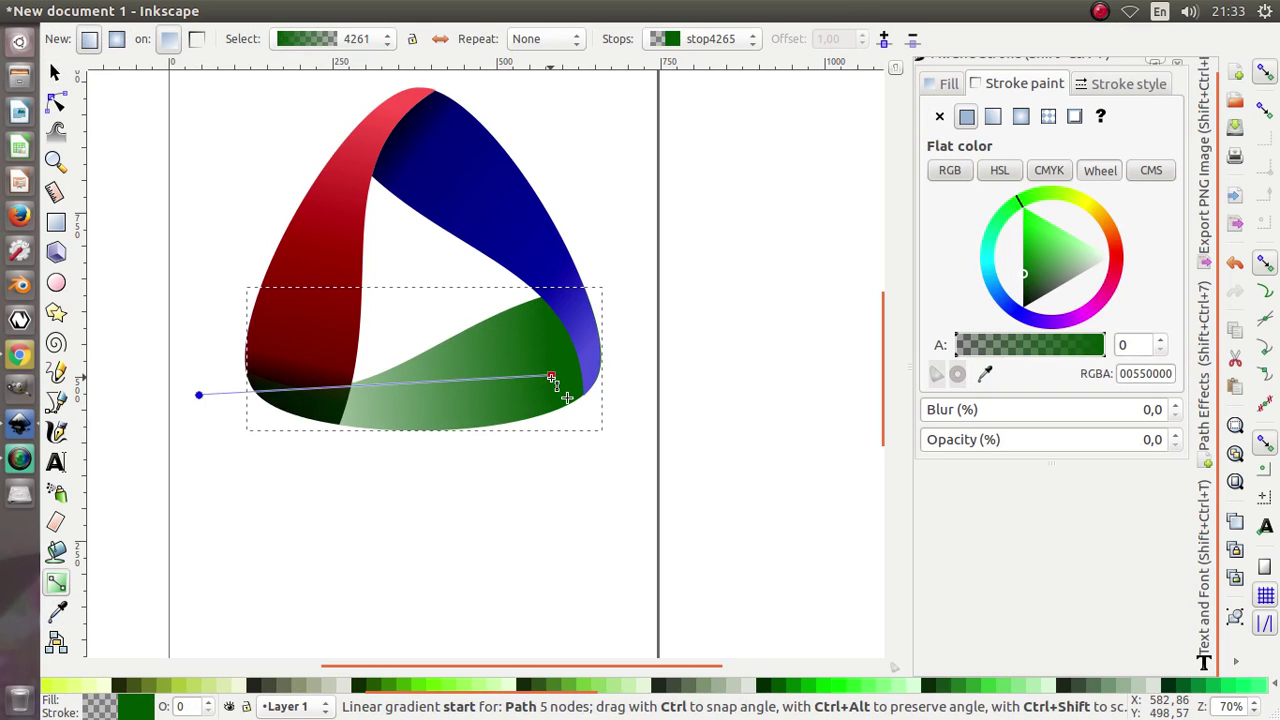
{"action": "left_click", "coordinate": [551, 375]}
{"action": "left_click", "coordinate": [1053, 278]}
{"action": "left_click", "coordinate": [1025, 303]}
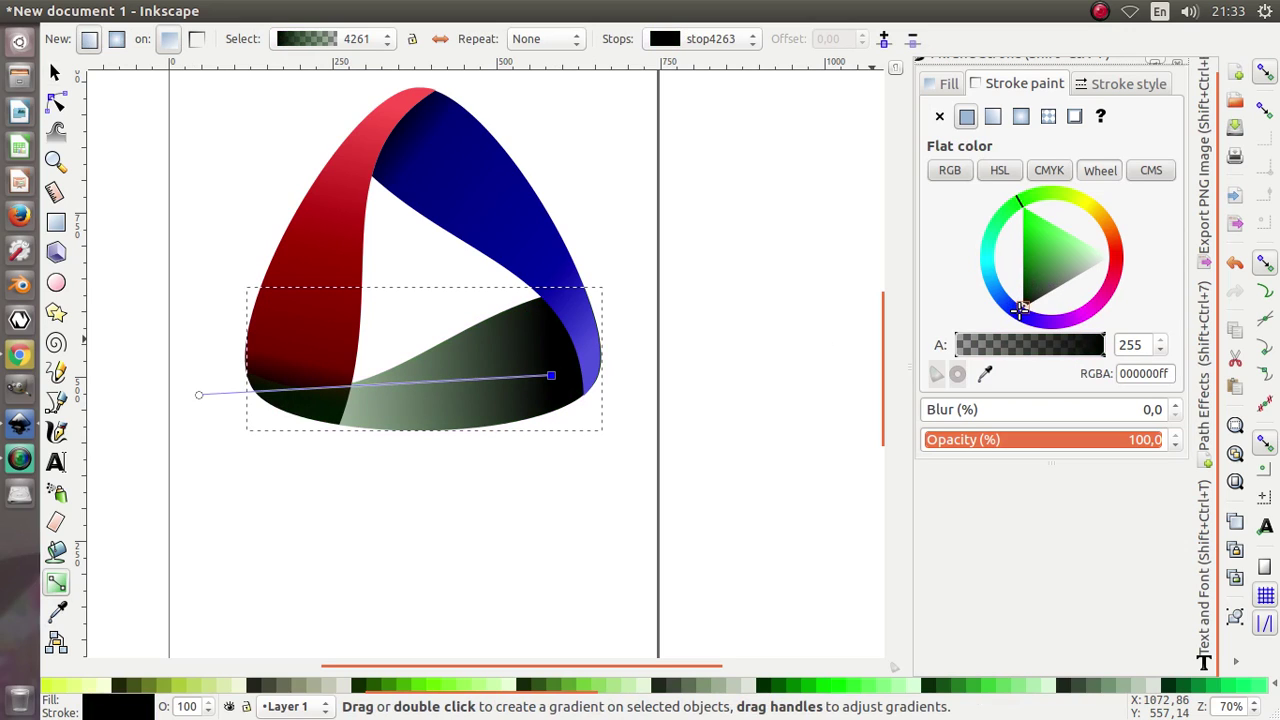
{"action": "left_click", "coordinate": [200, 396]}
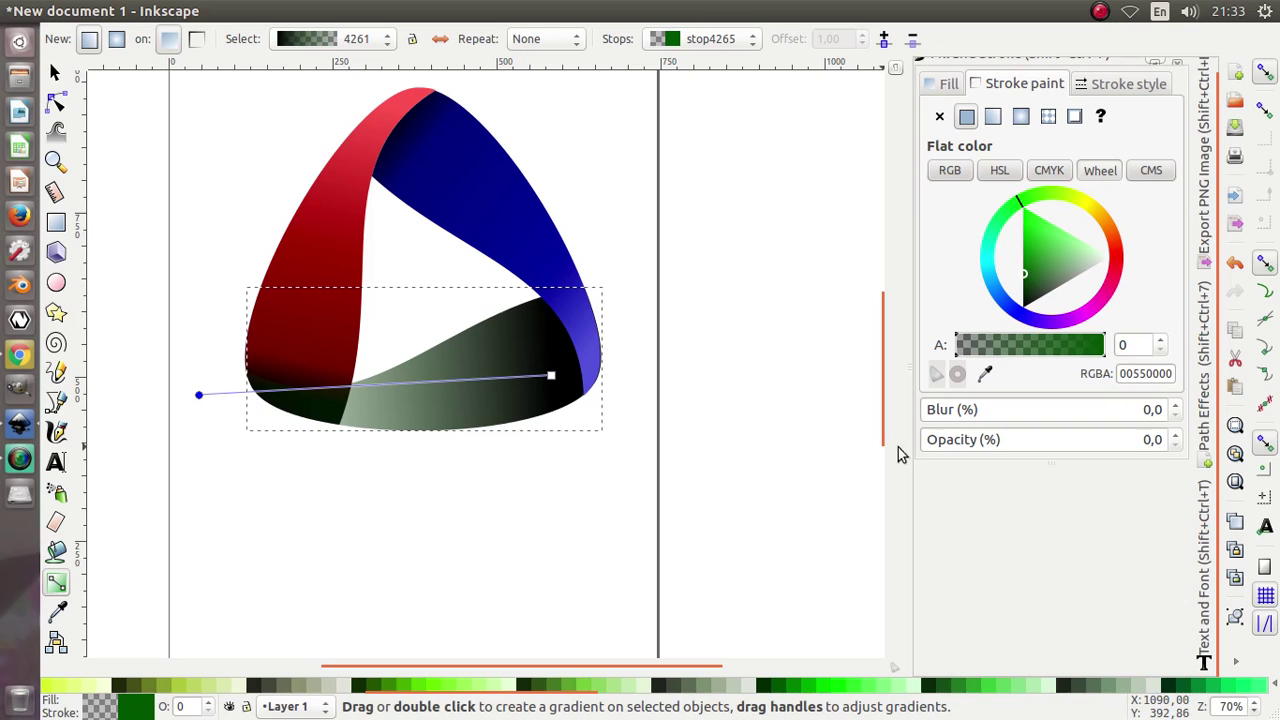
{"action": "left_click_drag", "start_coordinate": [942, 444], "coordinate": [1148, 445]}
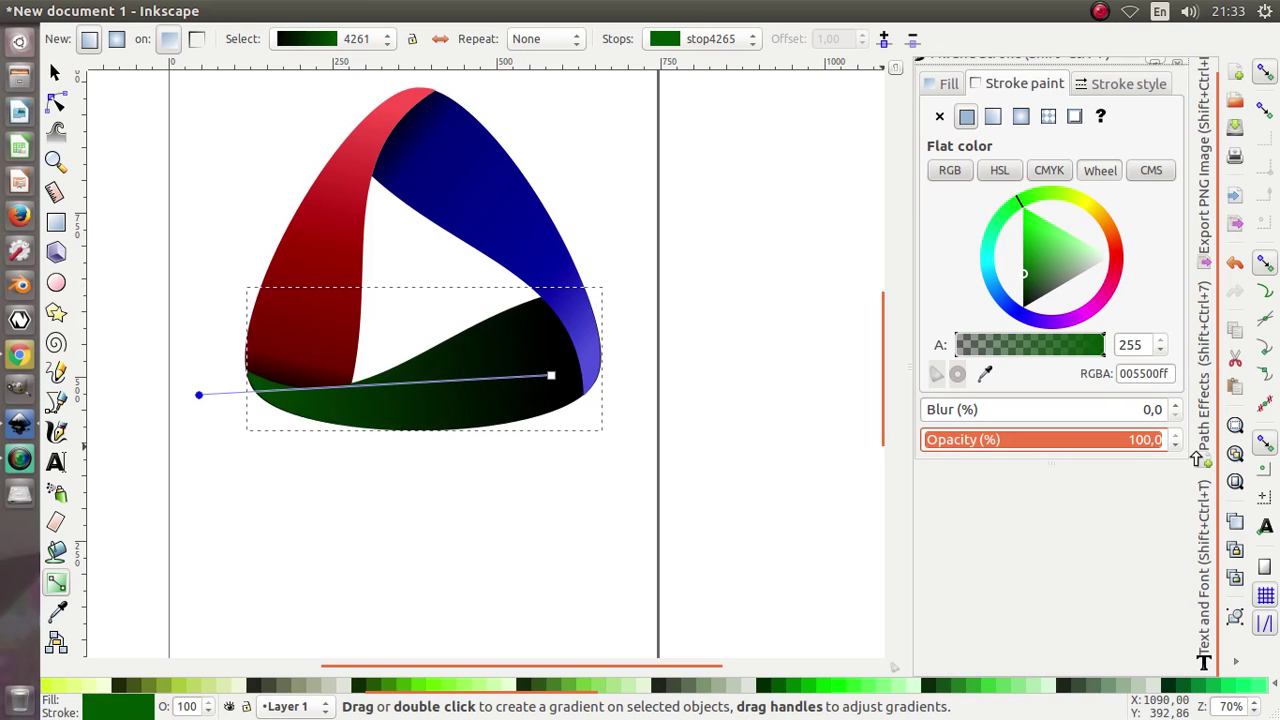
Add medium green and brighter green middle stops and make the left end light green.
{"action": "left_click", "coordinate": [551, 376]}
{"action": "left_click", "coordinate": [884, 40]}
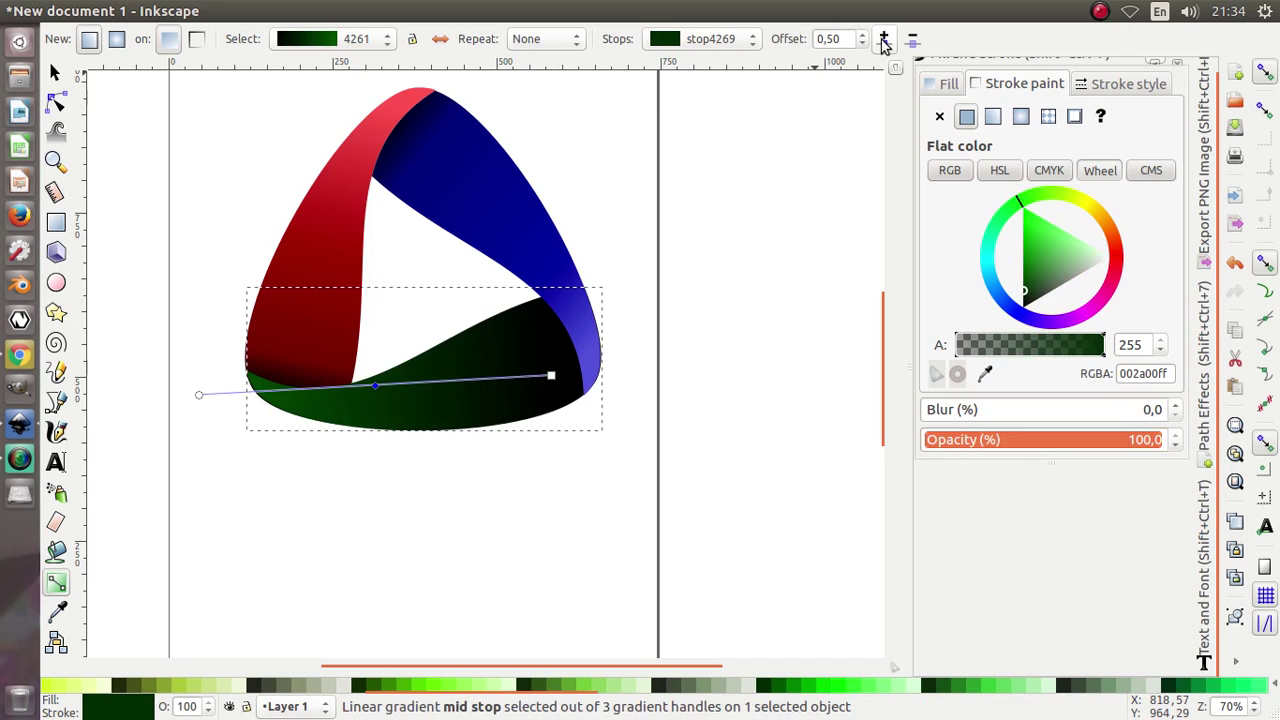
{"action": "mouse_move", "coordinate": [1027, 295]}
{"action": "left_mouse_down"}
{"action": "mouse_move", "coordinate": [1027, 262]}
{"action": "mouse_move", "coordinate": [1023, 278]}
{"action": "left_mouse_up"}
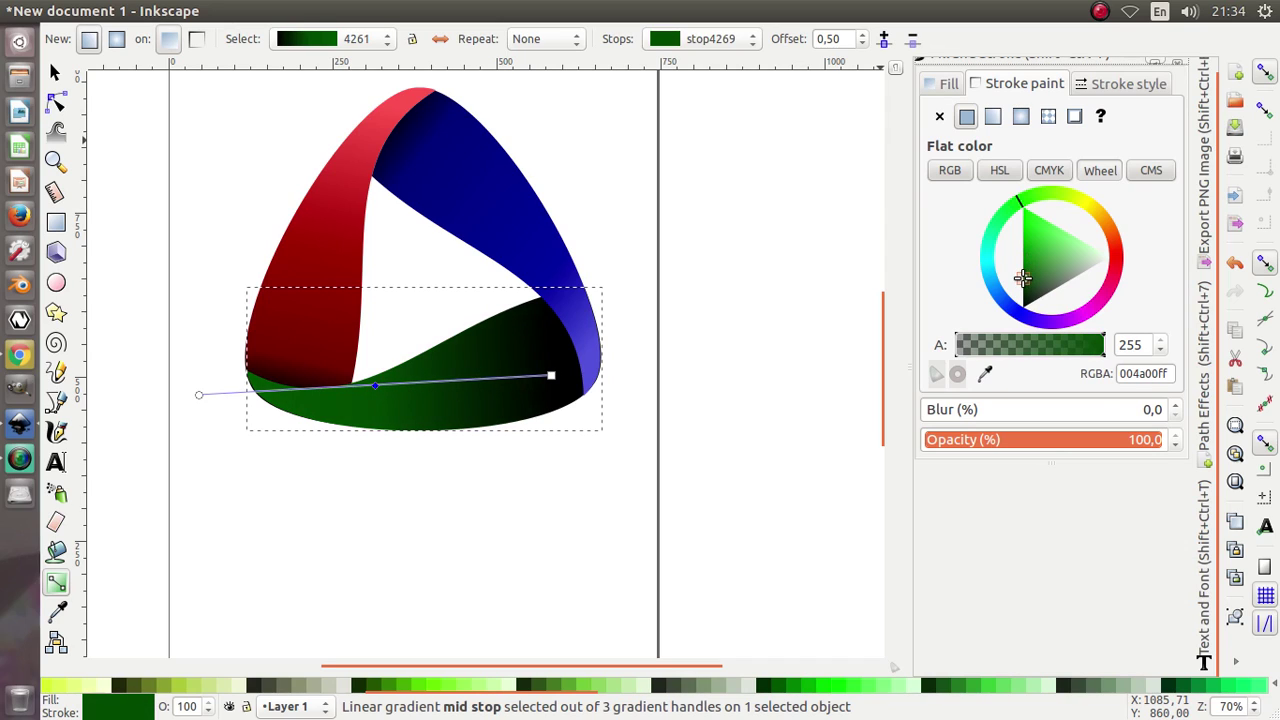
{"action": "left_click", "coordinate": [884, 40]}
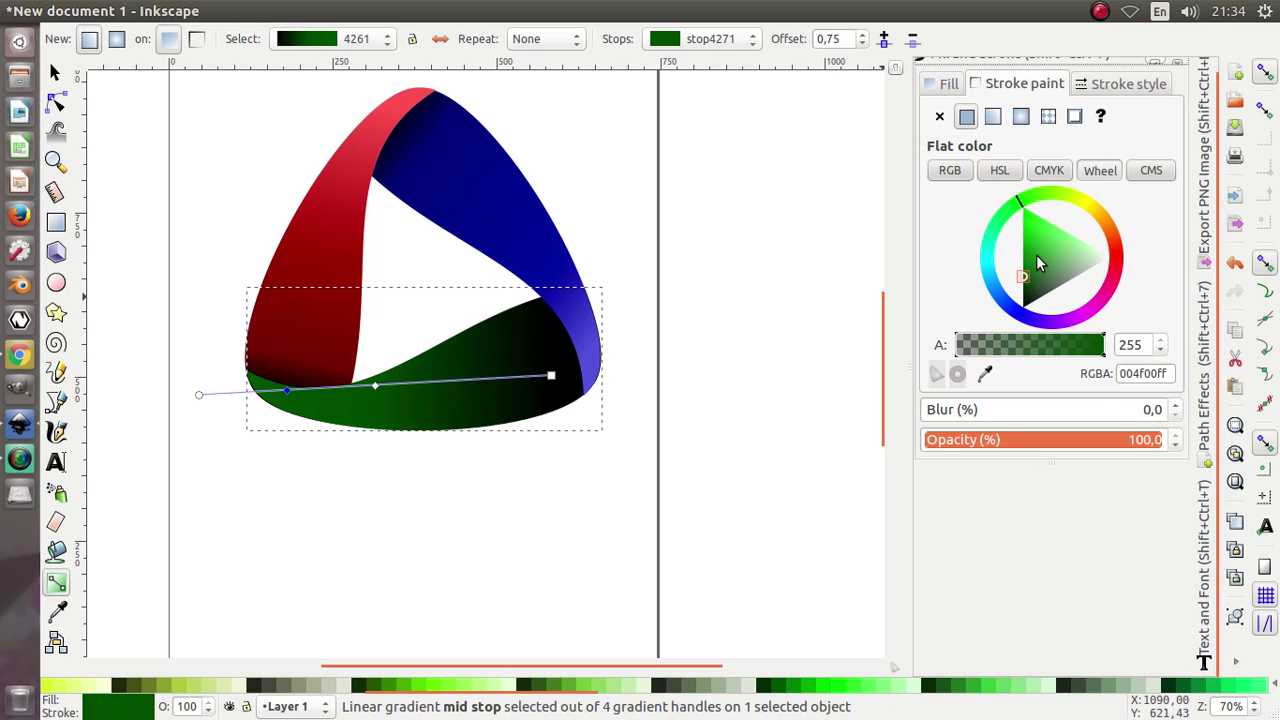
{"action": "left_click_drag", "start_coordinate": [1037, 262], "coordinate": [1035, 260]}
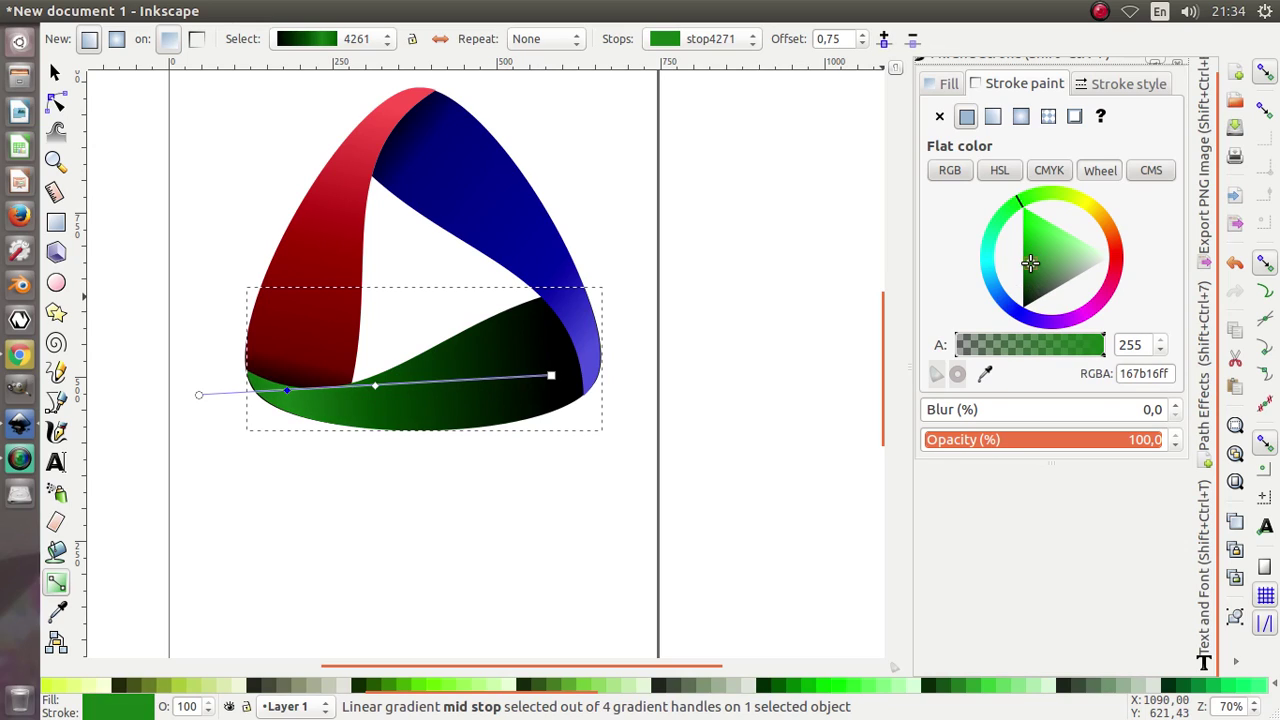
{"action": "left_click", "coordinate": [199, 395]}
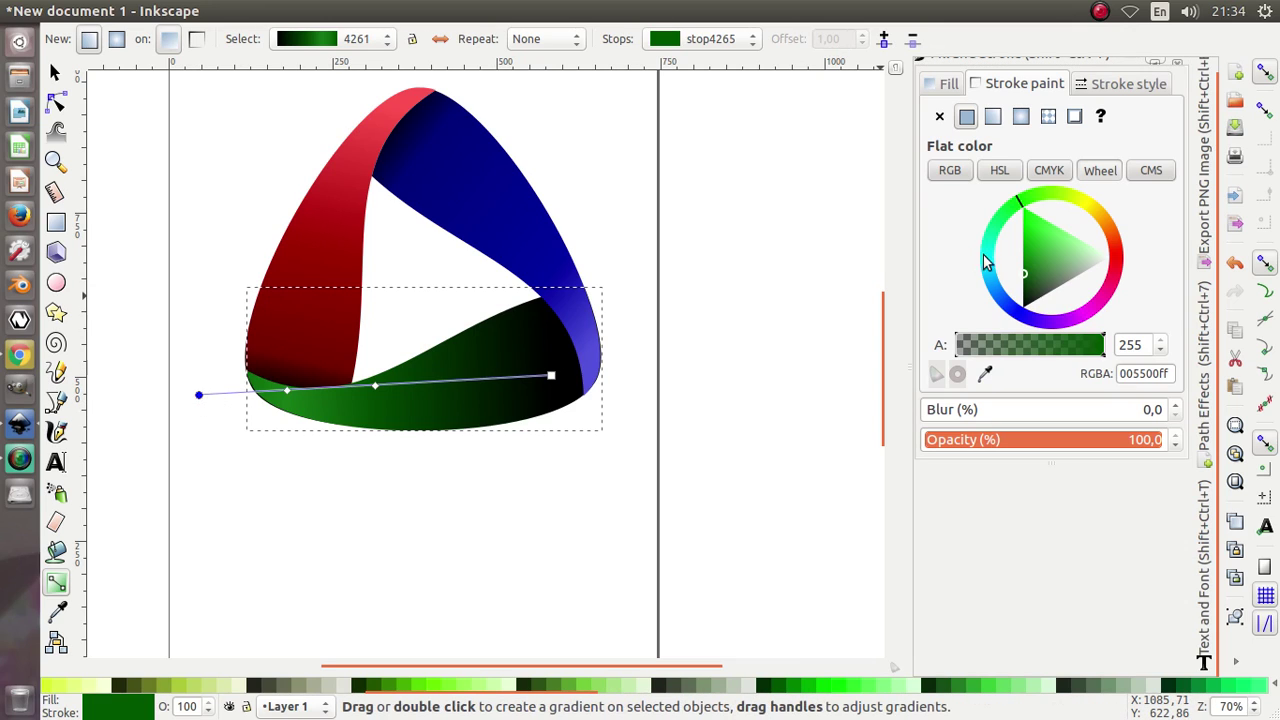
{"action": "left_click_drag", "start_coordinate": [1043, 255], "coordinate": [1063, 242]}
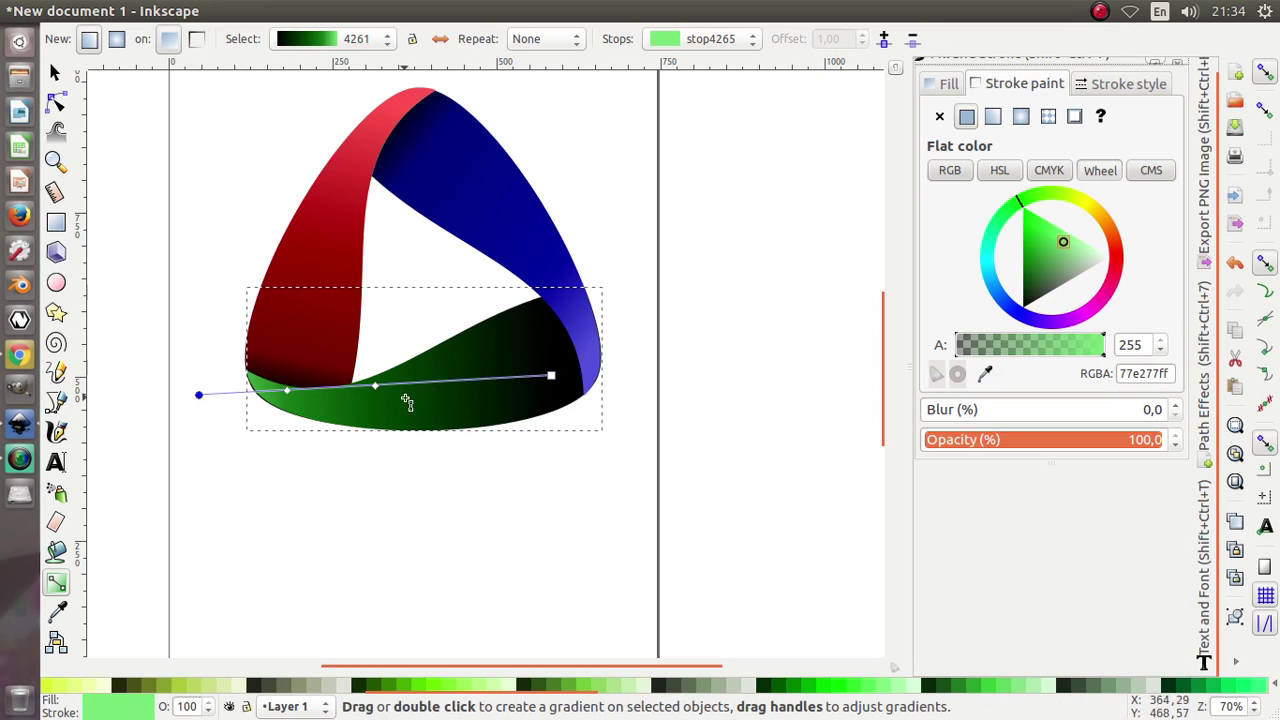
Move the green gradient's ends and a middle stop, and delete the dark middle stop.
{"action": "left_click_drag", "start_coordinate": [198, 395], "coordinate": [248, 395]}
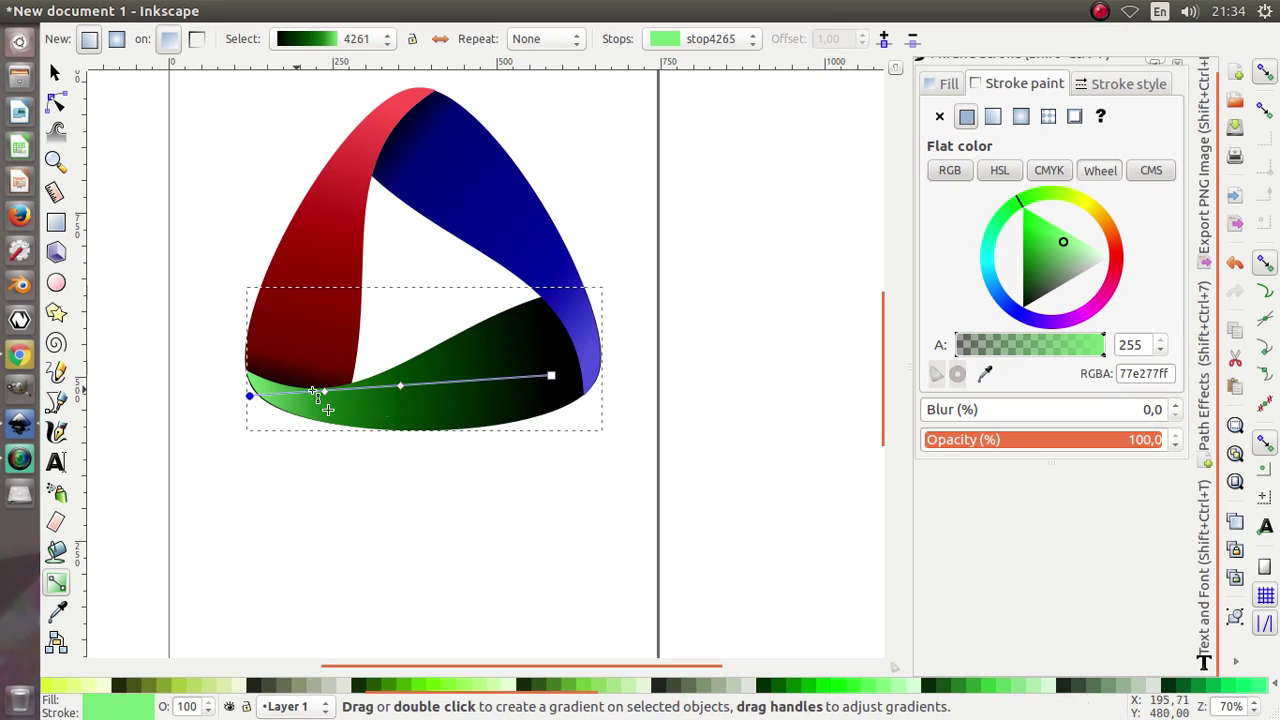
{"action": "left_click_drag", "start_coordinate": [552, 377], "coordinate": [635, 338]}
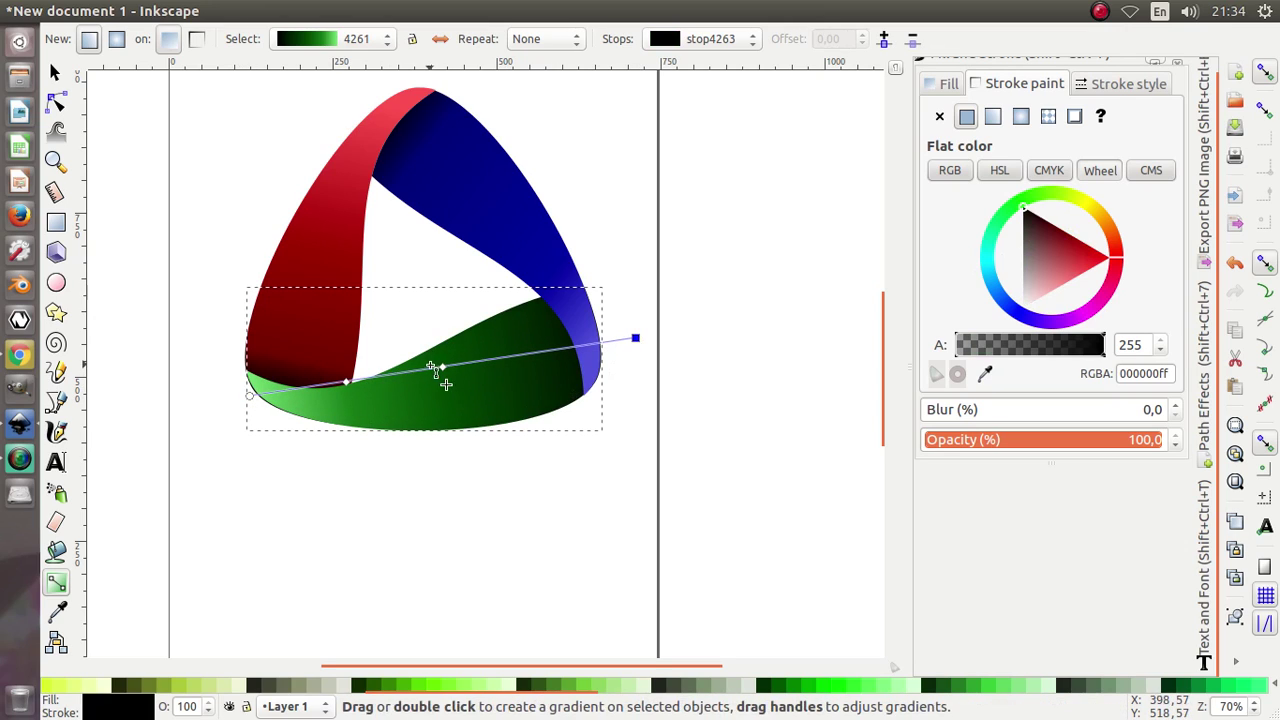
{"action": "left_click_drag", "start_coordinate": [445, 369], "coordinate": [548, 356]}
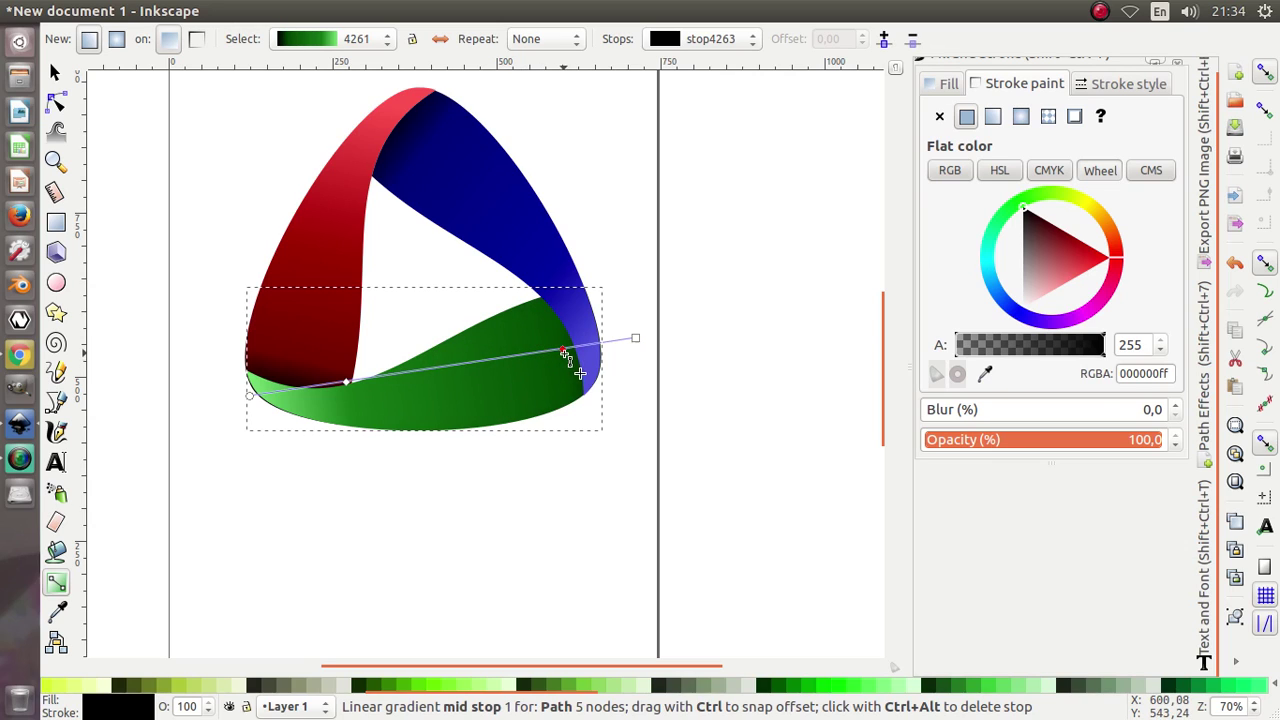
{"action": "left_click", "coordinate": [346, 383]}
{"action": "key", "text": "Delete"}
Rework the middle stops and extend the light green end past the lower-left tip.
{"action": "double_click", "coordinate": [433, 368]}
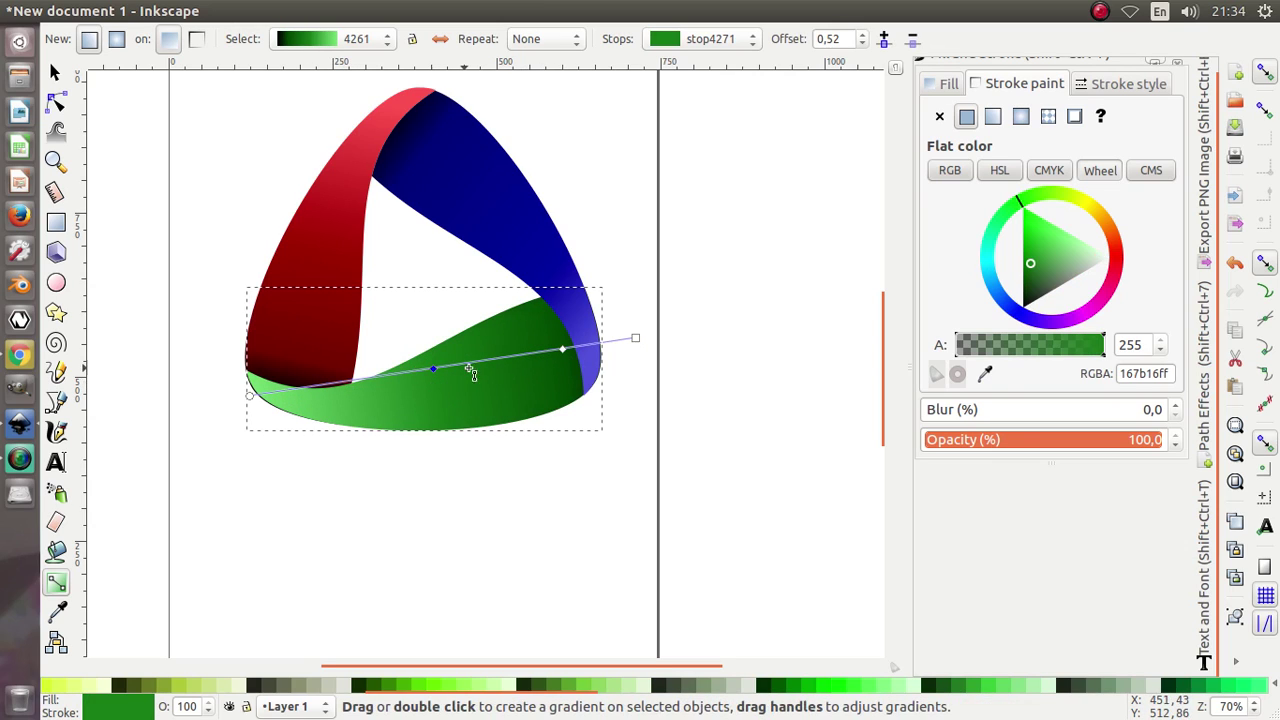
{"action": "left_click_drag", "start_coordinate": [633, 341], "coordinate": [577, 341]}
{"action": "double_click", "coordinate": [523, 356]}
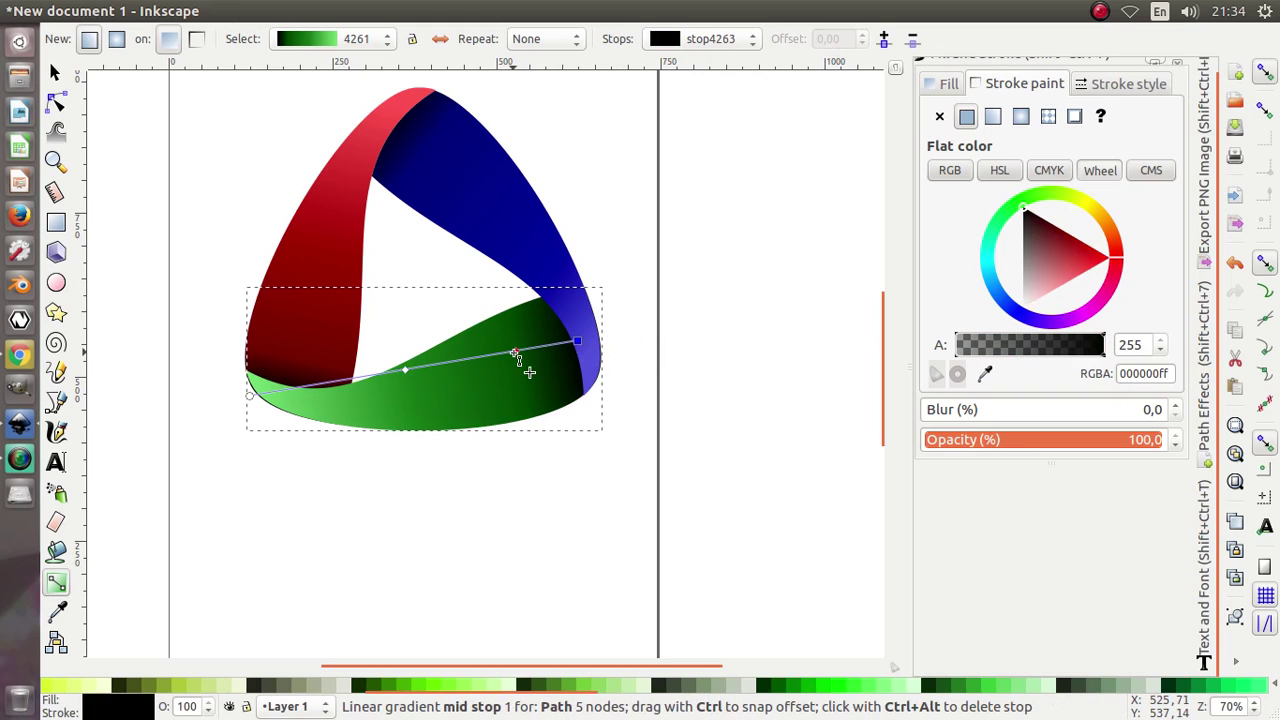
{"action": "key", "text": "Delete"}
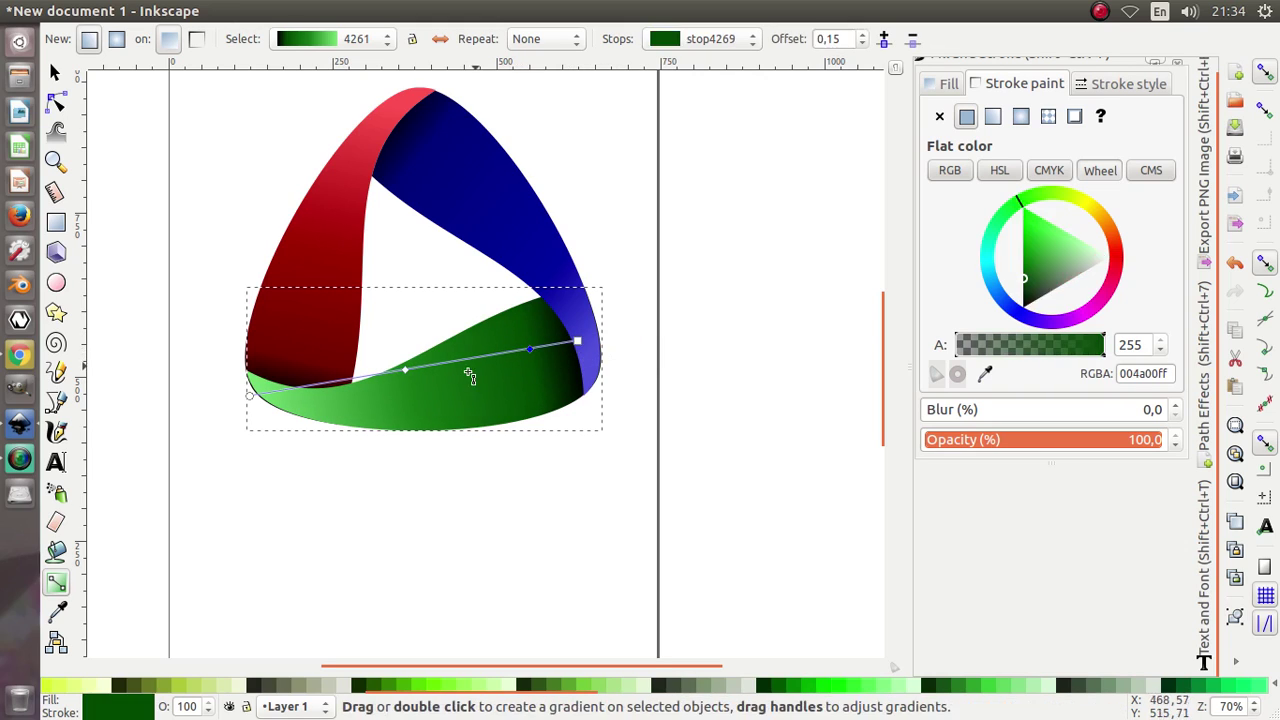
{"action": "left_click", "coordinate": [376, 377]}
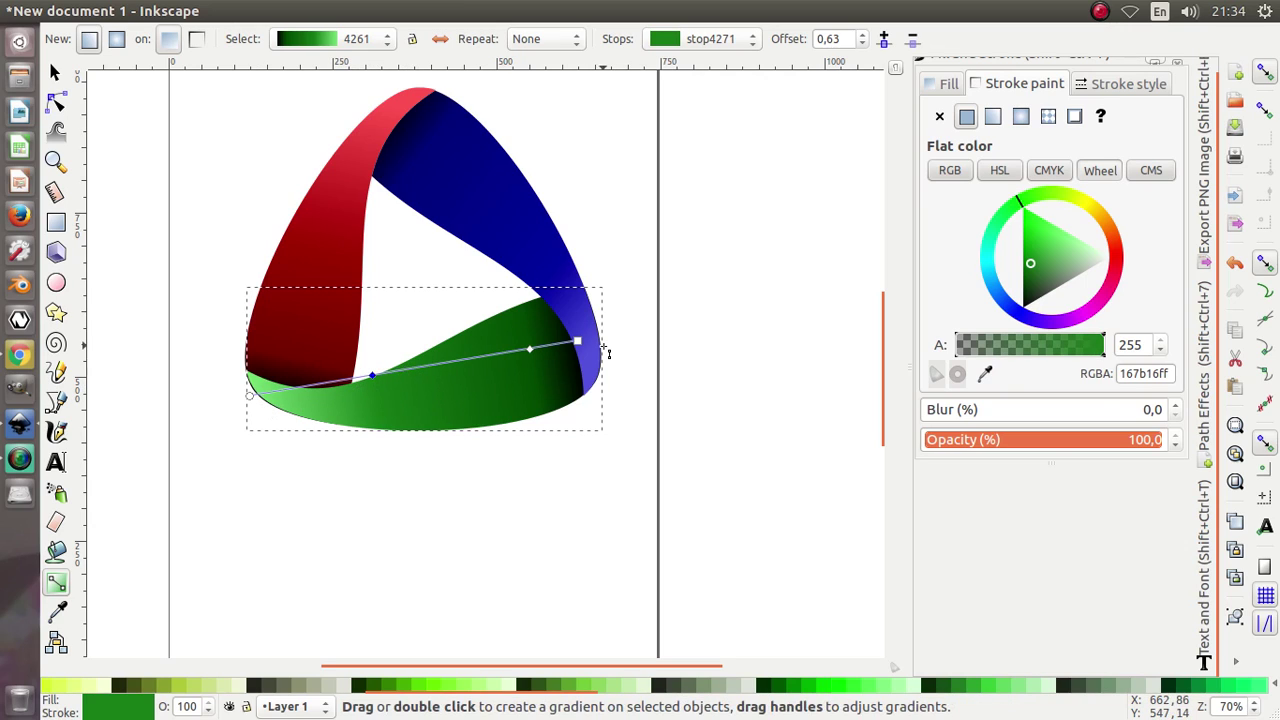
{"action": "left_click_drag", "start_coordinate": [532, 351], "coordinate": [542, 347]}
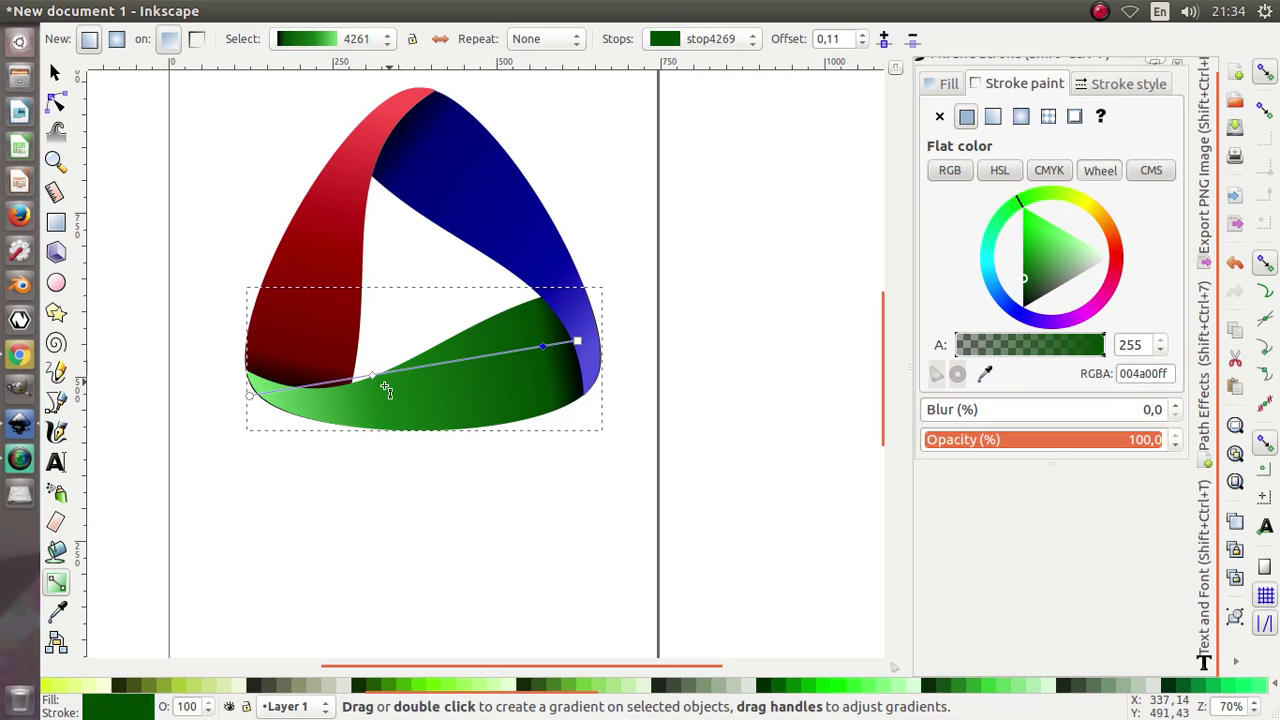
{"action": "left_click_drag", "start_coordinate": [245, 398], "coordinate": [257, 408]}
{"action": "key", "text": "ctrl+z"}
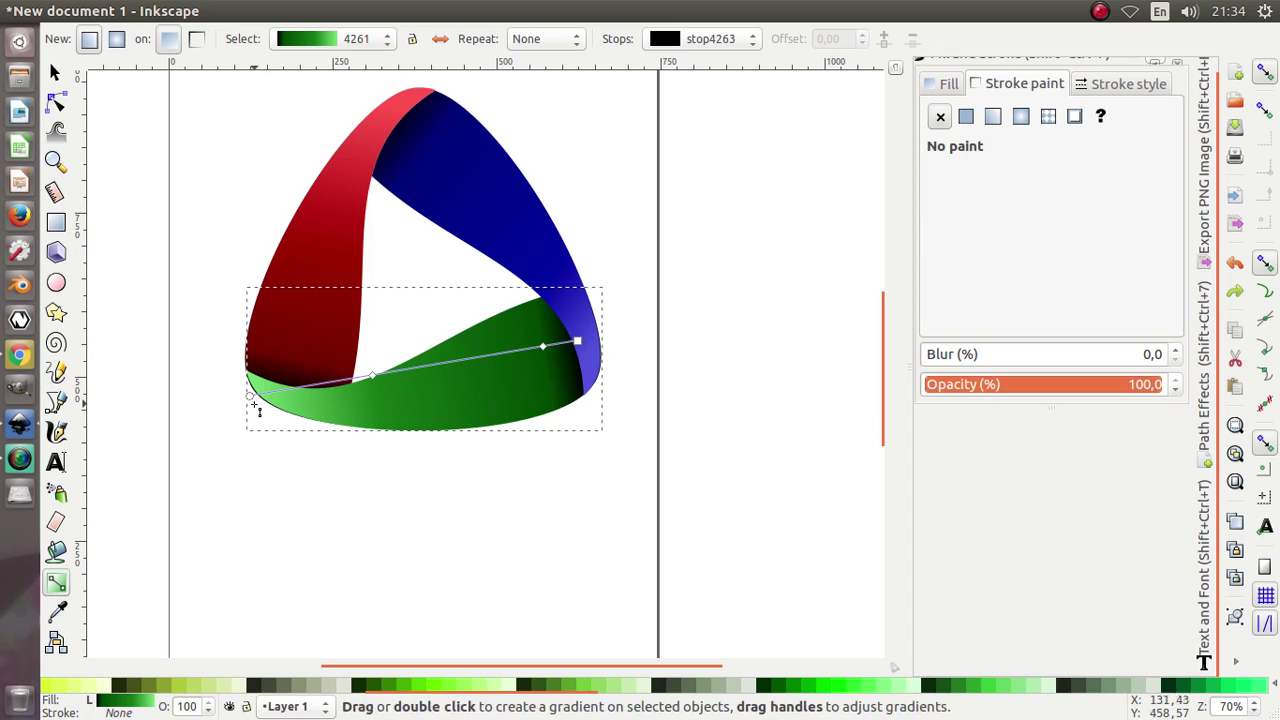
{"action": "left_click_drag", "start_coordinate": [251, 400], "coordinate": [224, 424]}
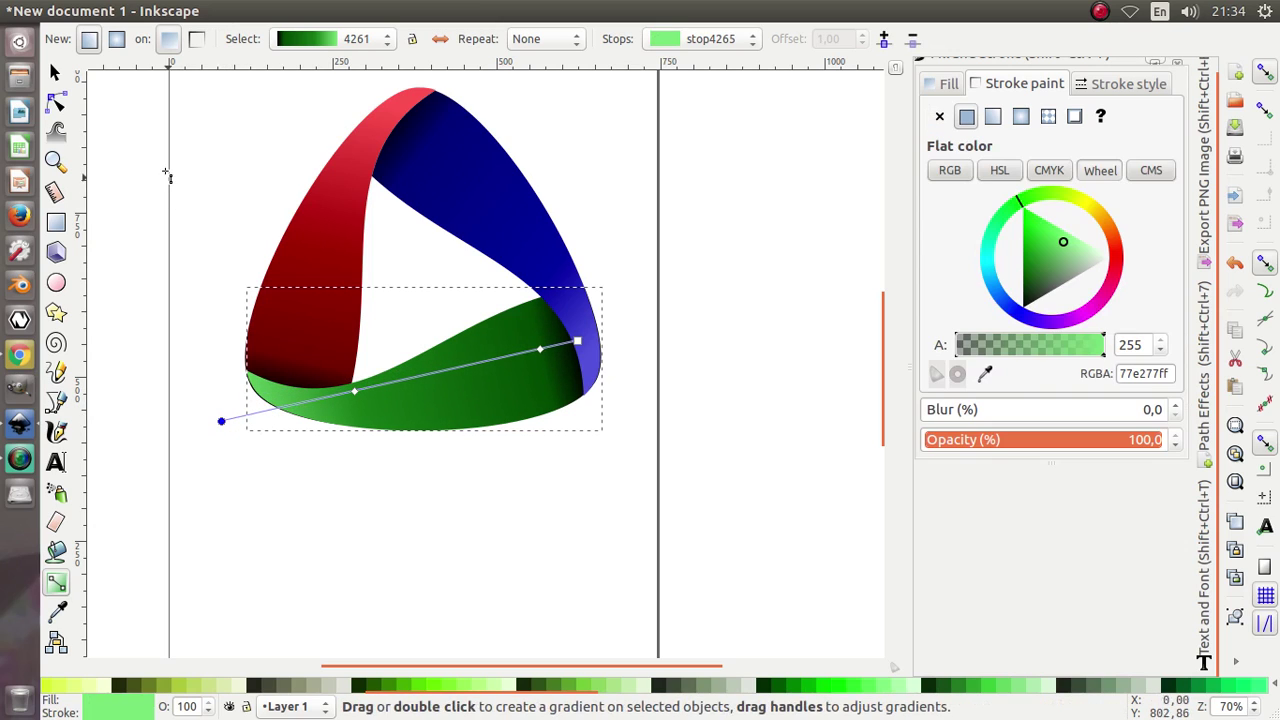
Drag the green path's left-end nodes with the Node tool to close the dark sliver.
{"action": "left_click", "coordinate": [55, 72]}
{"action": "scroll", "coordinate": [185, 412], "scroll_direction": "up", "scroll_amount": 2}
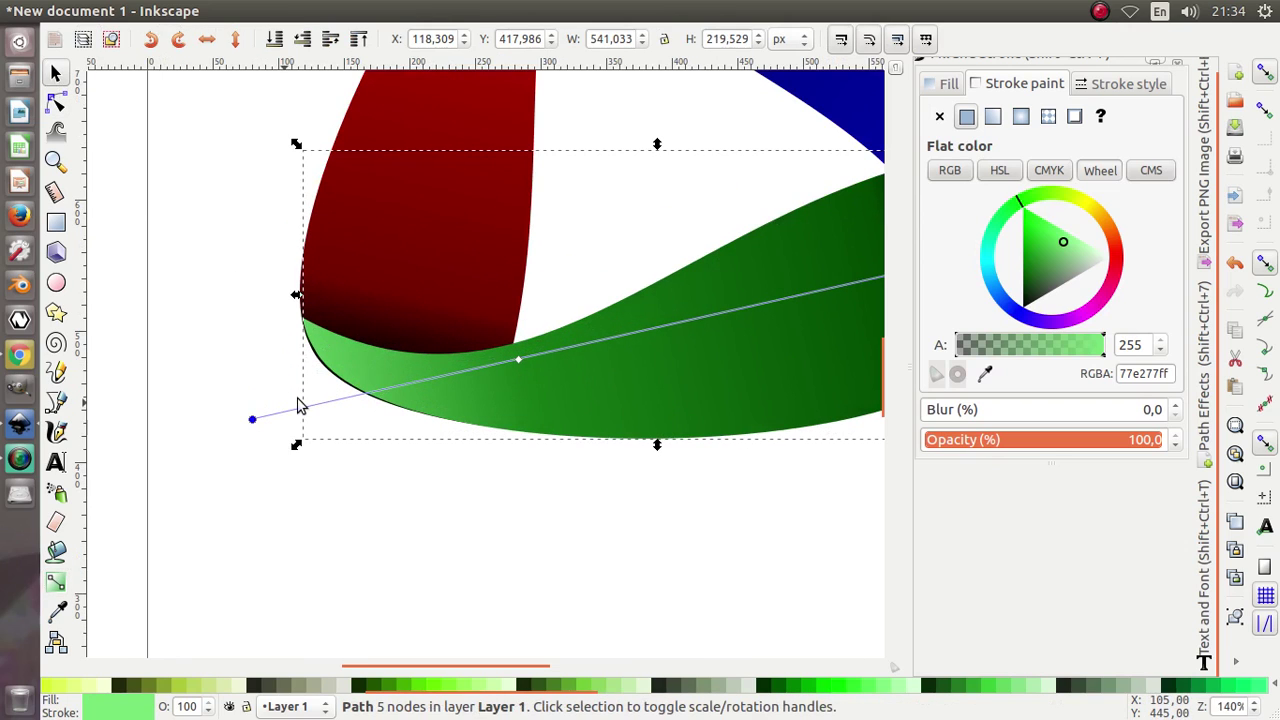
{"action": "key", "text": "n"}
{"action": "scroll", "coordinate": [366, 398], "scroll_direction": "up", "scroll_amount": 3}
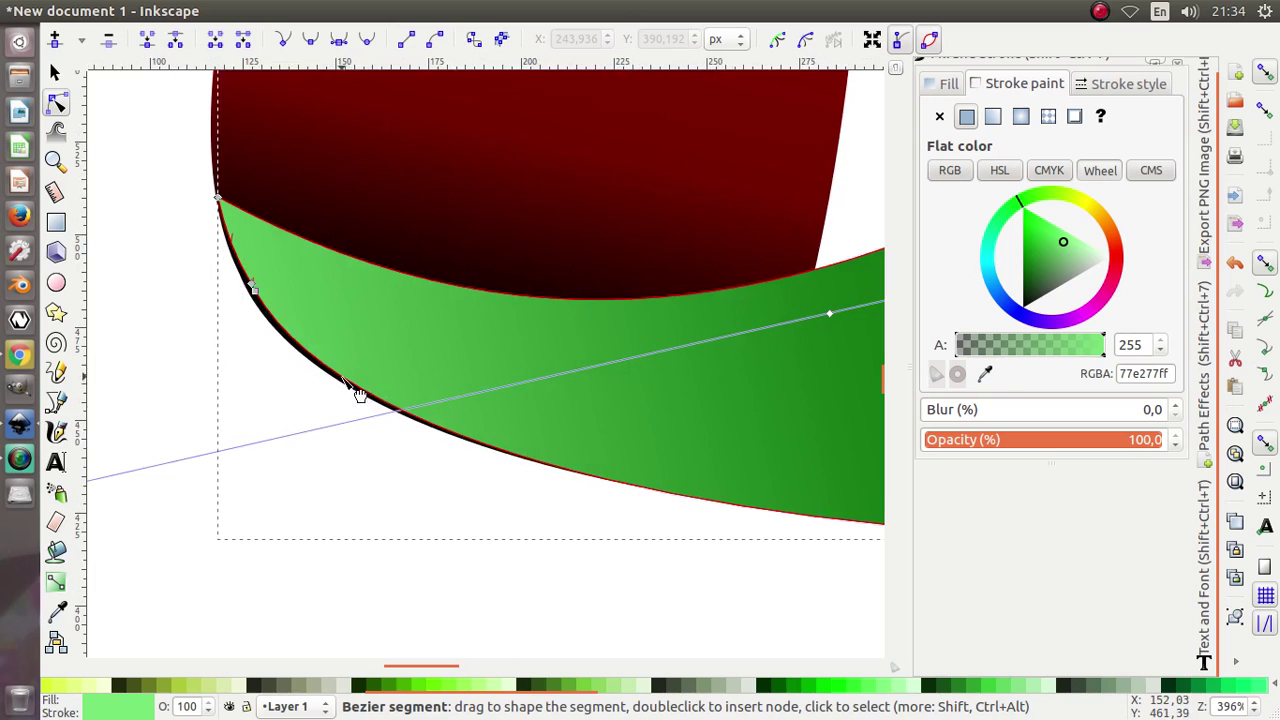
{"action": "left_click_drag", "start_coordinate": [252, 289], "coordinate": [249, 300]}
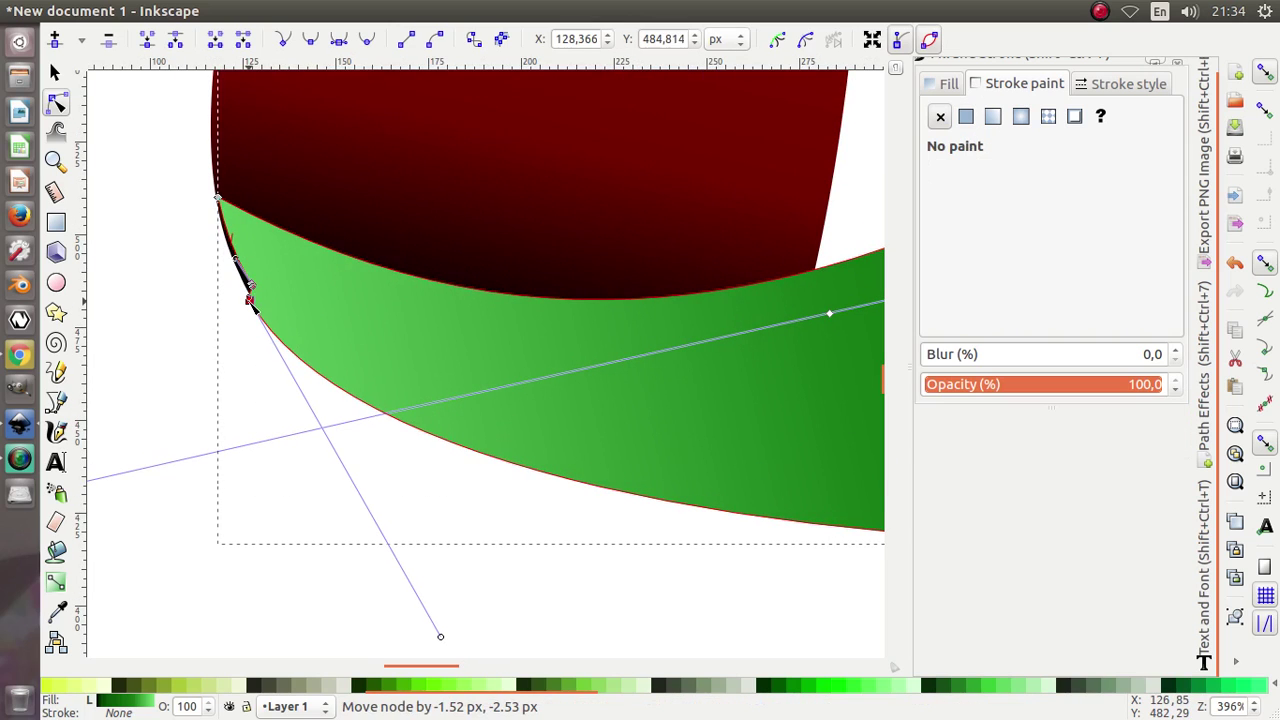
{"action": "scroll", "coordinate": [250, 296], "scroll_direction": "up", "scroll_amount": 6}
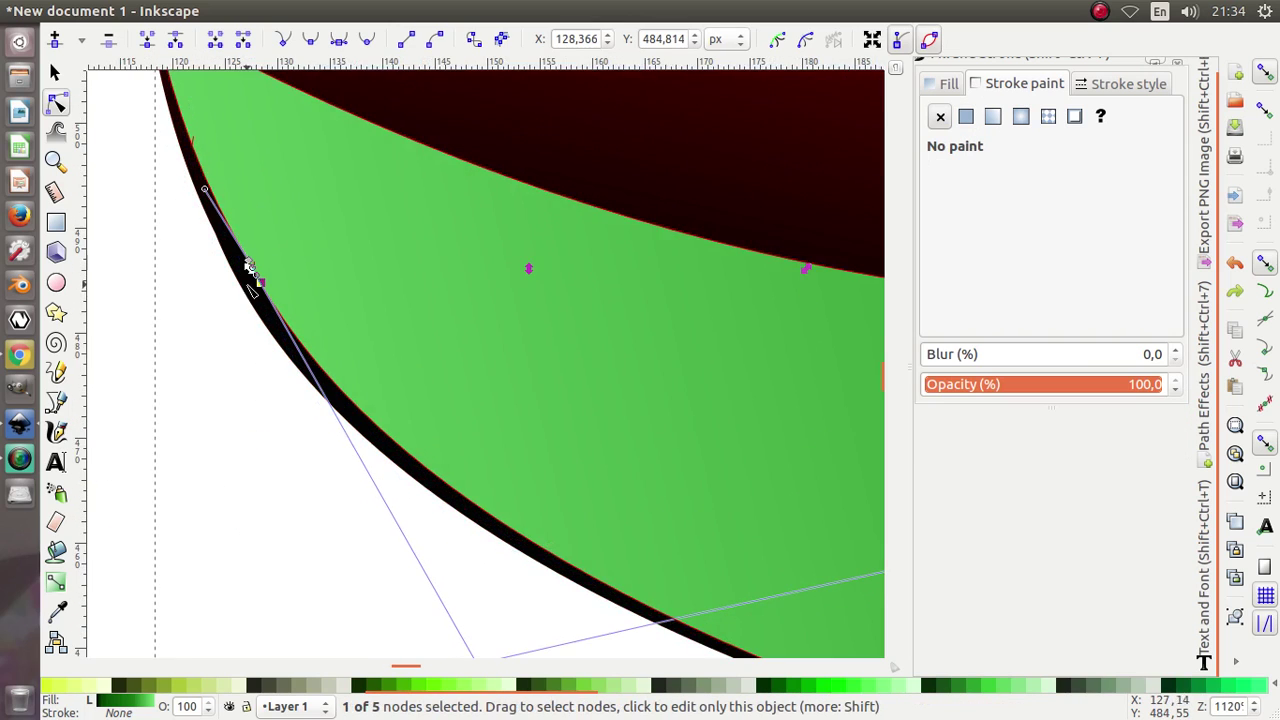
{"action": "scroll", "coordinate": [262, 281], "scroll_direction": "up", "scroll_amount": 1}
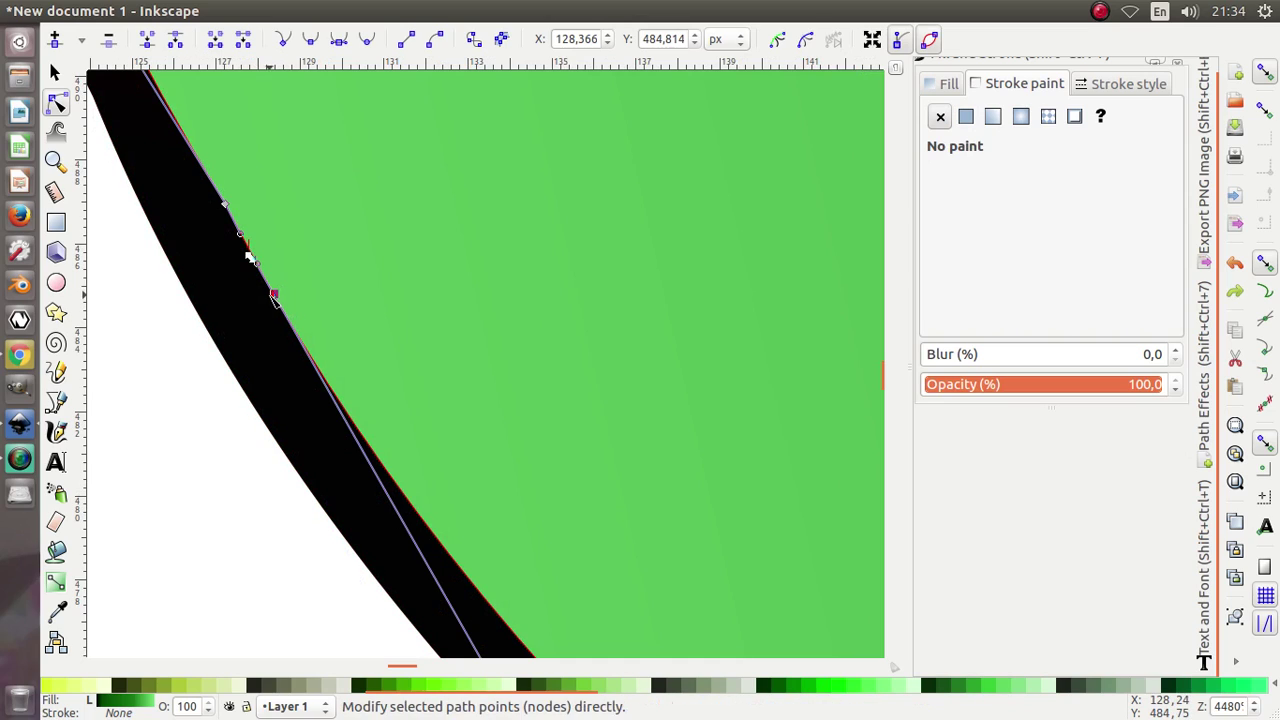
{"action": "left_click", "coordinate": [224, 207], "text": "shift"}
{"action": "left_click_drag", "start_coordinate": [225, 209], "coordinate": [160, 244]}
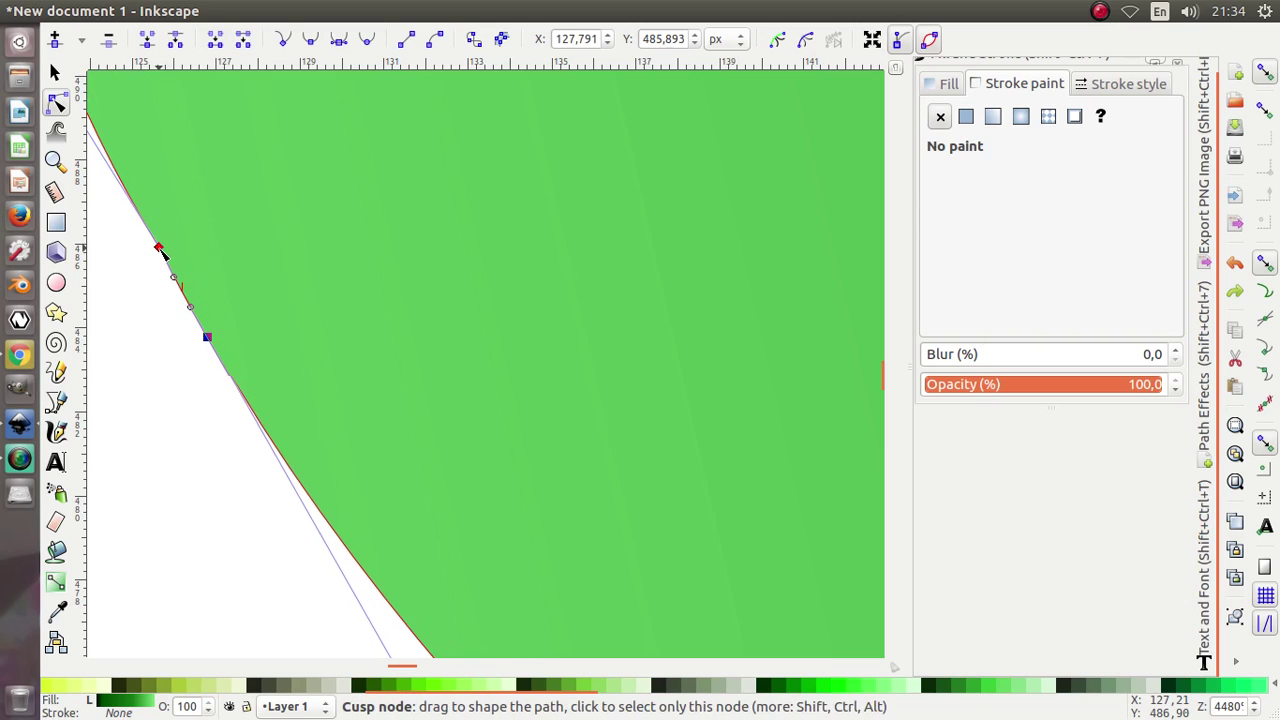
Nudge the top corner node slightly left, then deselect the green piece.
{"action": "scroll", "coordinate": [236, 300], "scroll_direction": "down", "scroll_amount": 6}
{"action": "scroll", "coordinate": [175, 163], "scroll_direction": "up", "scroll_amount": 3}
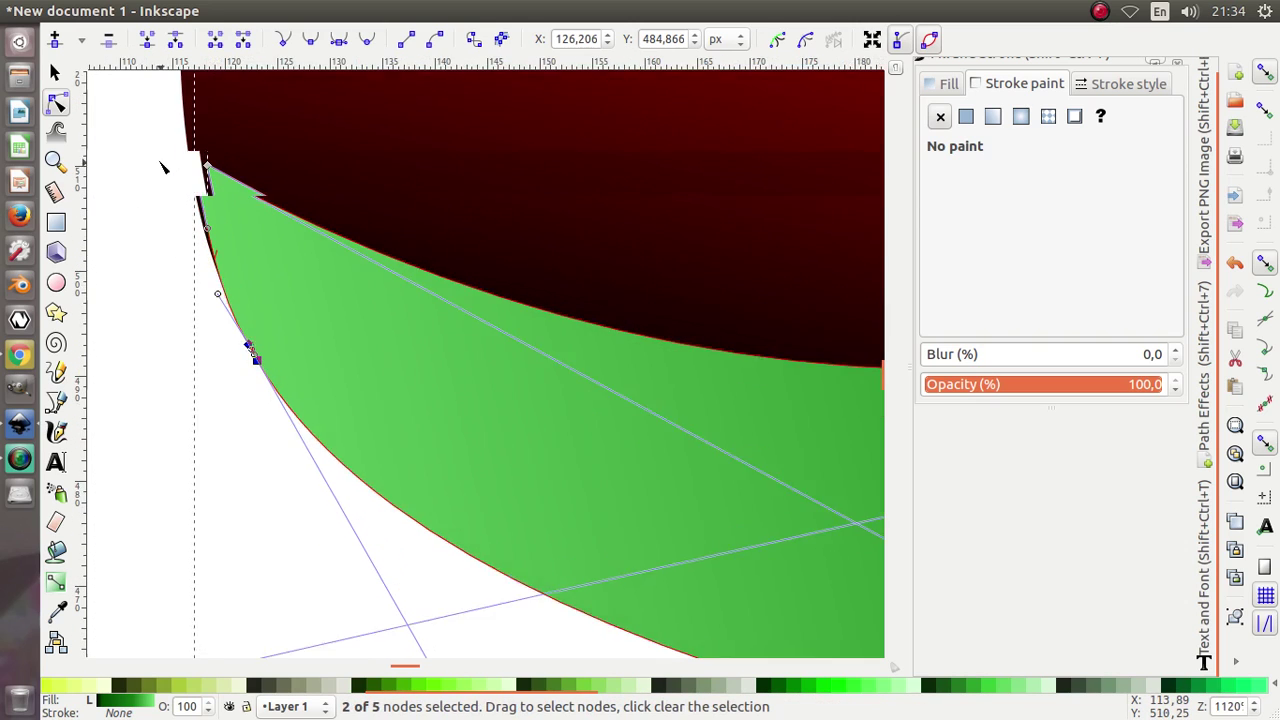
{"action": "left_click_drag", "start_coordinate": [219, 169], "coordinate": [207, 171]}
{"action": "scroll", "coordinate": [216, 360], "scroll_direction": "down", "scroll_amount": 6}
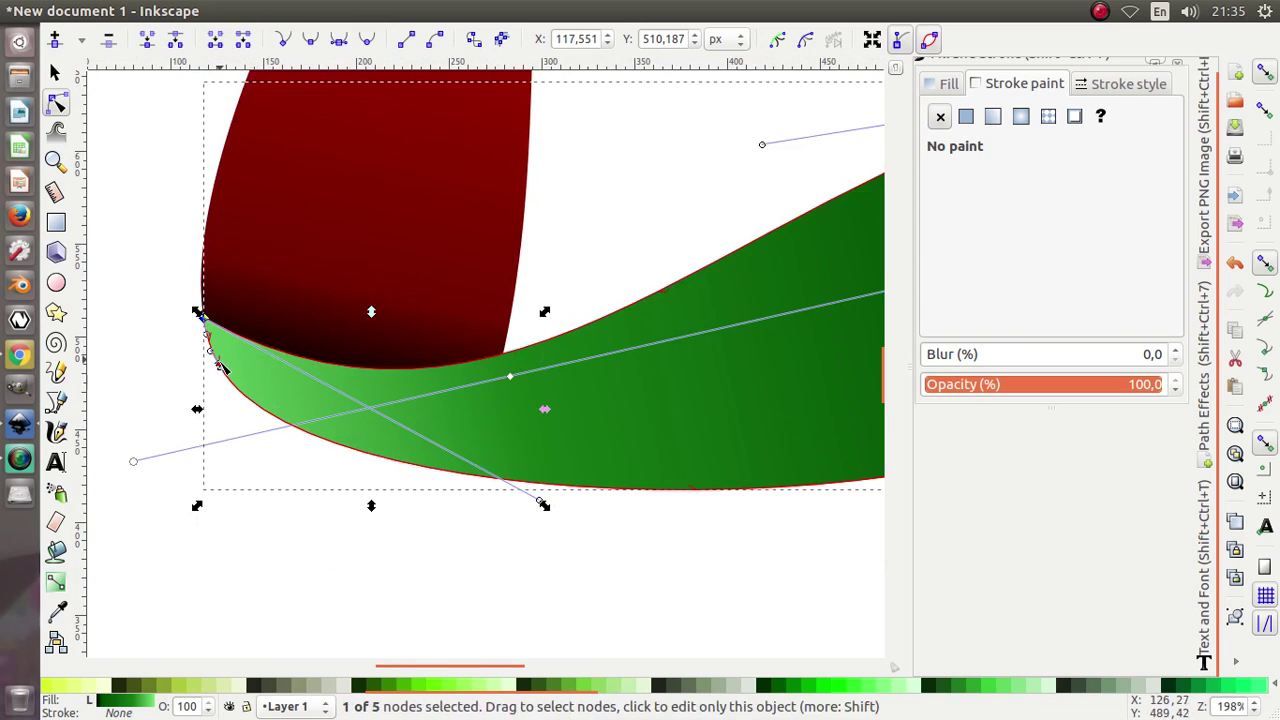
{"action": "left_click", "coordinate": [312, 532]}
{"action": "left_click", "coordinate": [55, 73]}
{"action": "left_click", "coordinate": [112, 135]}
{"action": "scroll", "coordinate": [314, 400], "scroll_direction": "down", "scroll_amount": 4}
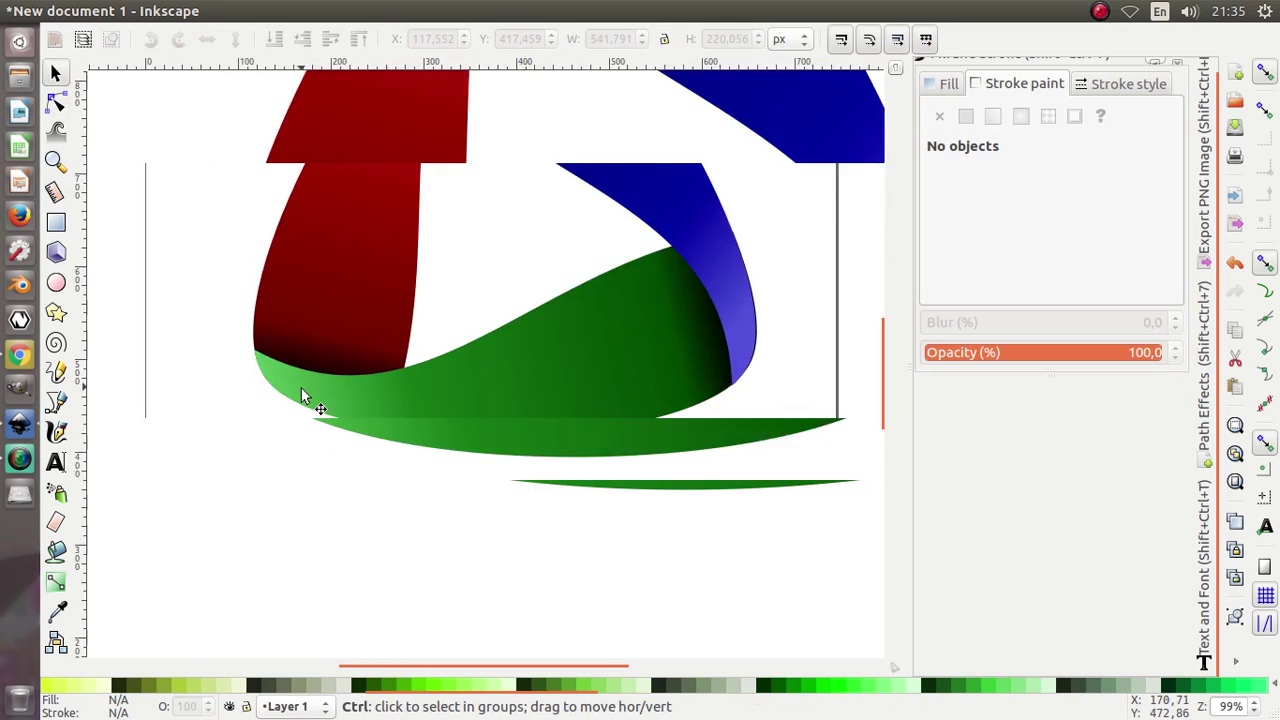
{"action": "scroll", "coordinate": [446, 289], "scroll_direction": "up", "scroll_amount": 1}
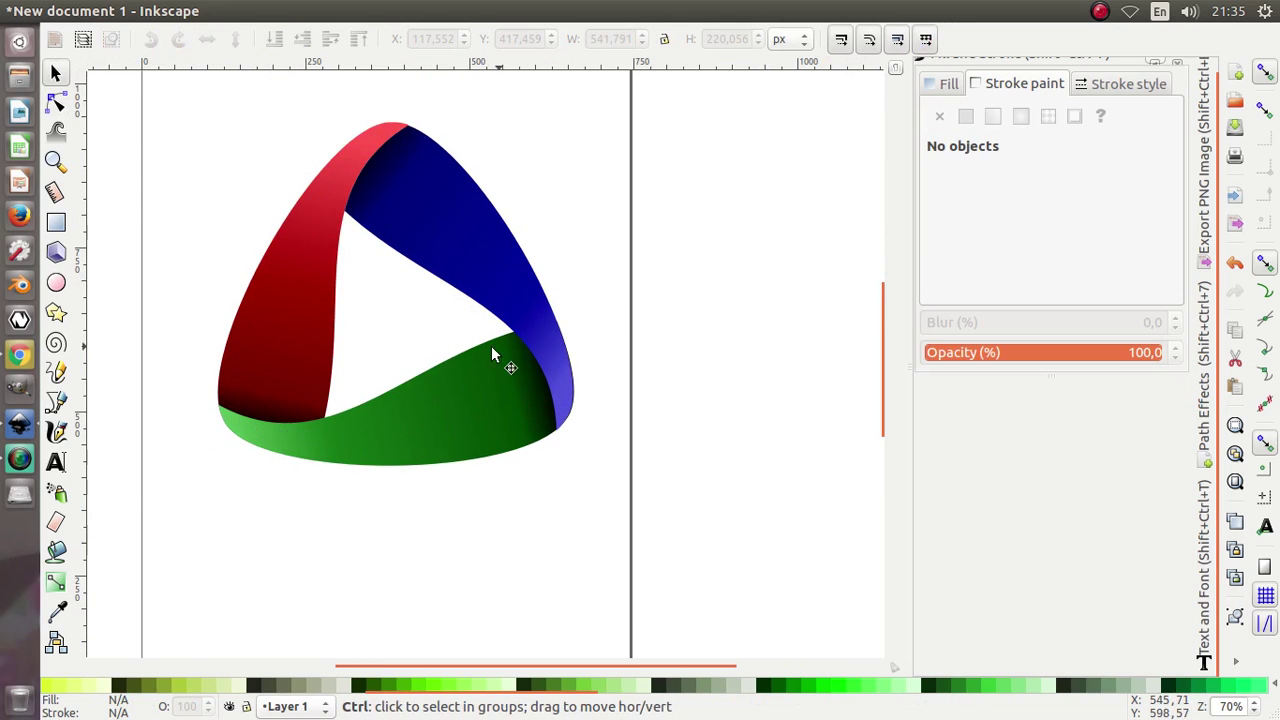
{"action": "scroll", "coordinate": [445, 367], "scroll_direction": "down", "scroll_amount": 1}
Draw a large square covering the logo and lower it to the bottom.
{"action": "left_click", "coordinate": [56, 222]}
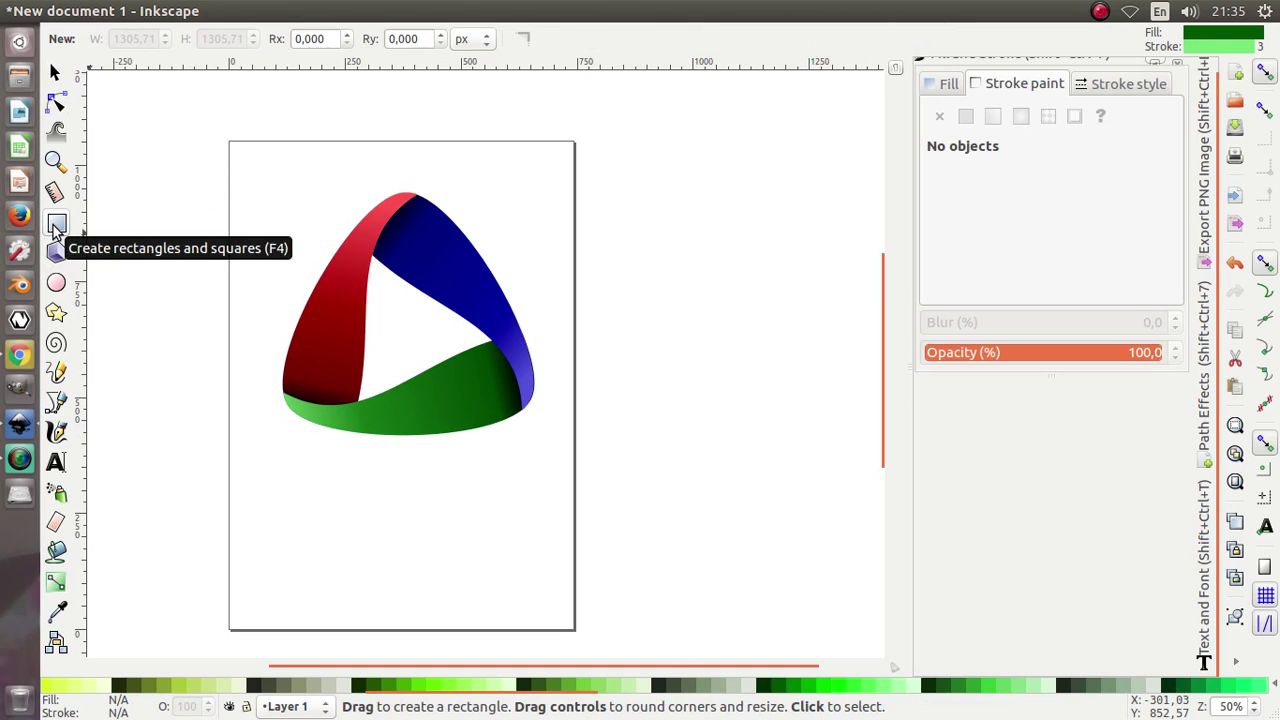
{"action": "left_click_drag", "start_coordinate": [185, 131], "coordinate": [666, 646]}
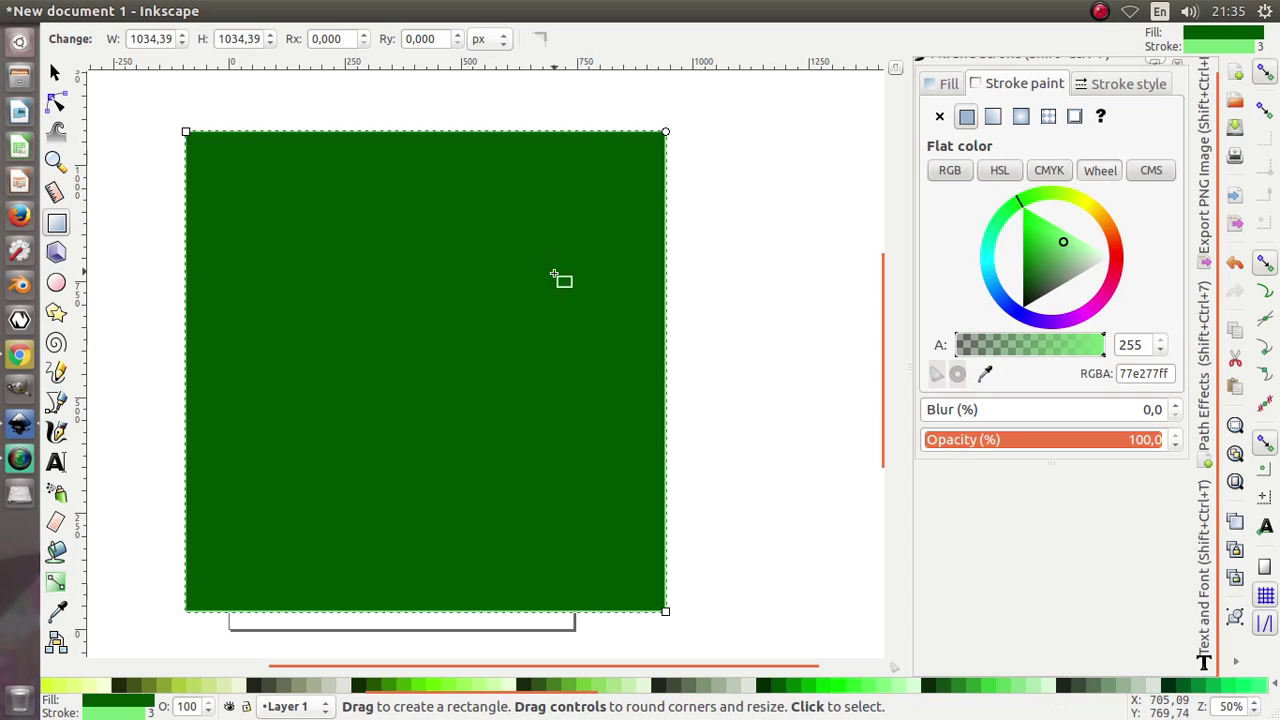
{"action": "left_click", "coordinate": [55, 73]}
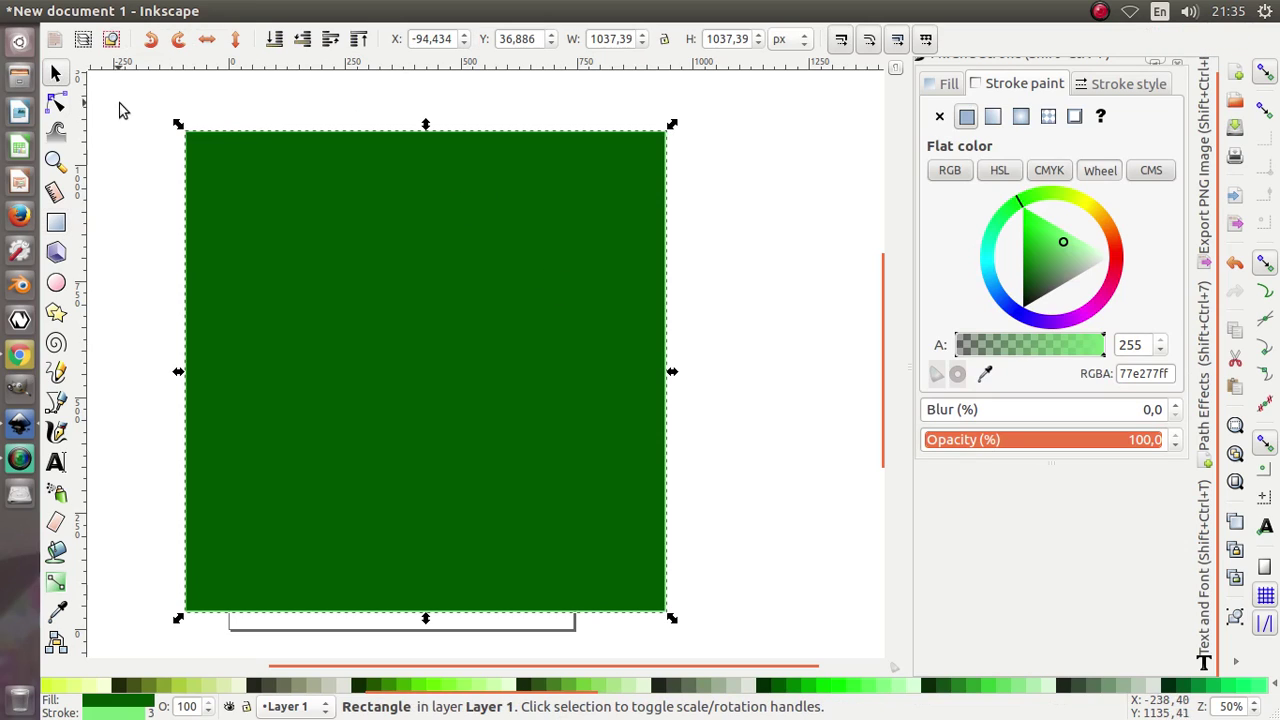
{"action": "left_click", "coordinate": [275, 40]}
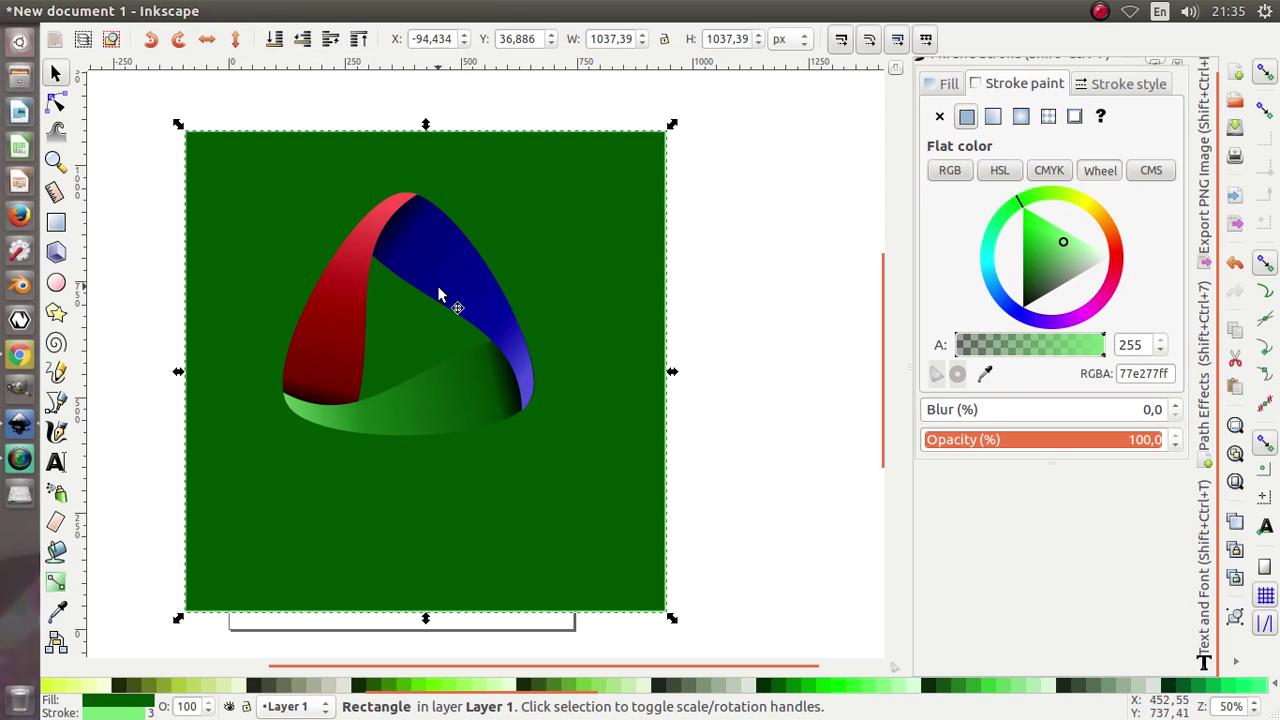
Group the three logo pieces, shift the group down-right, and select the background square.
{"action": "left_click_drag", "start_coordinate": [708, 152], "coordinate": [252, 510]}
{"action": "right_click", "coordinate": [311, 393]}
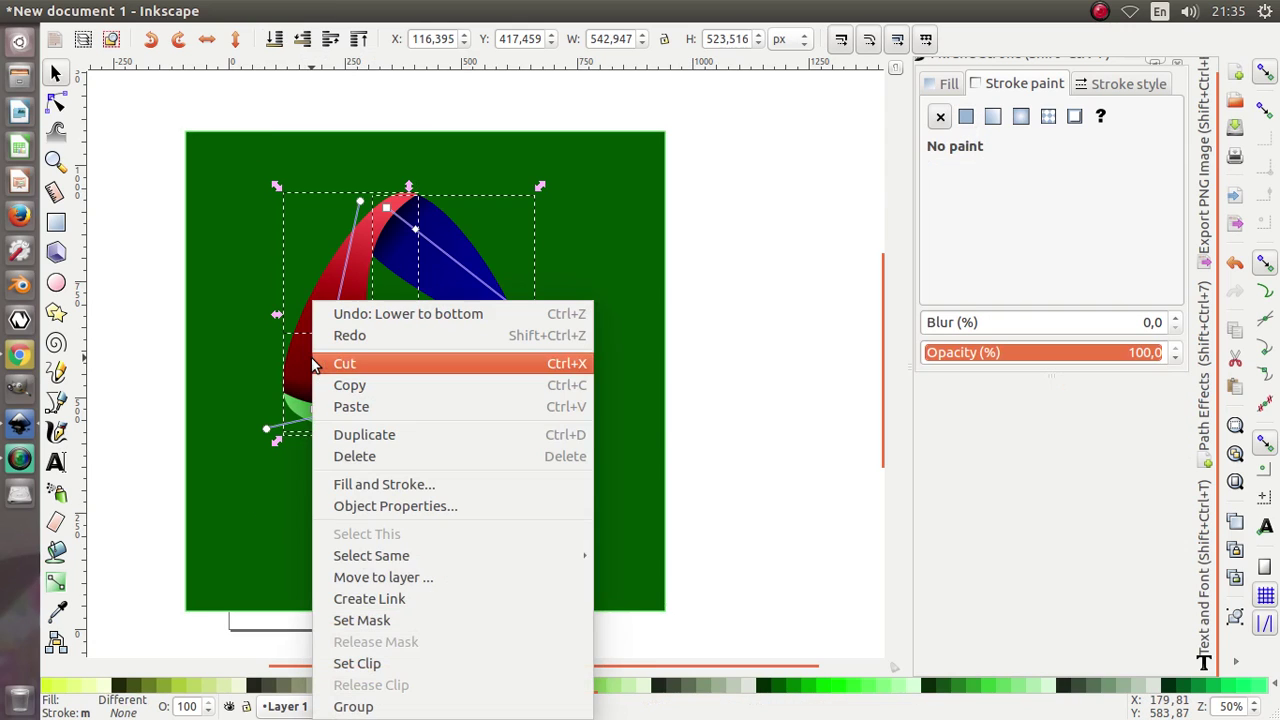
{"action": "left_click", "coordinate": [355, 703]}
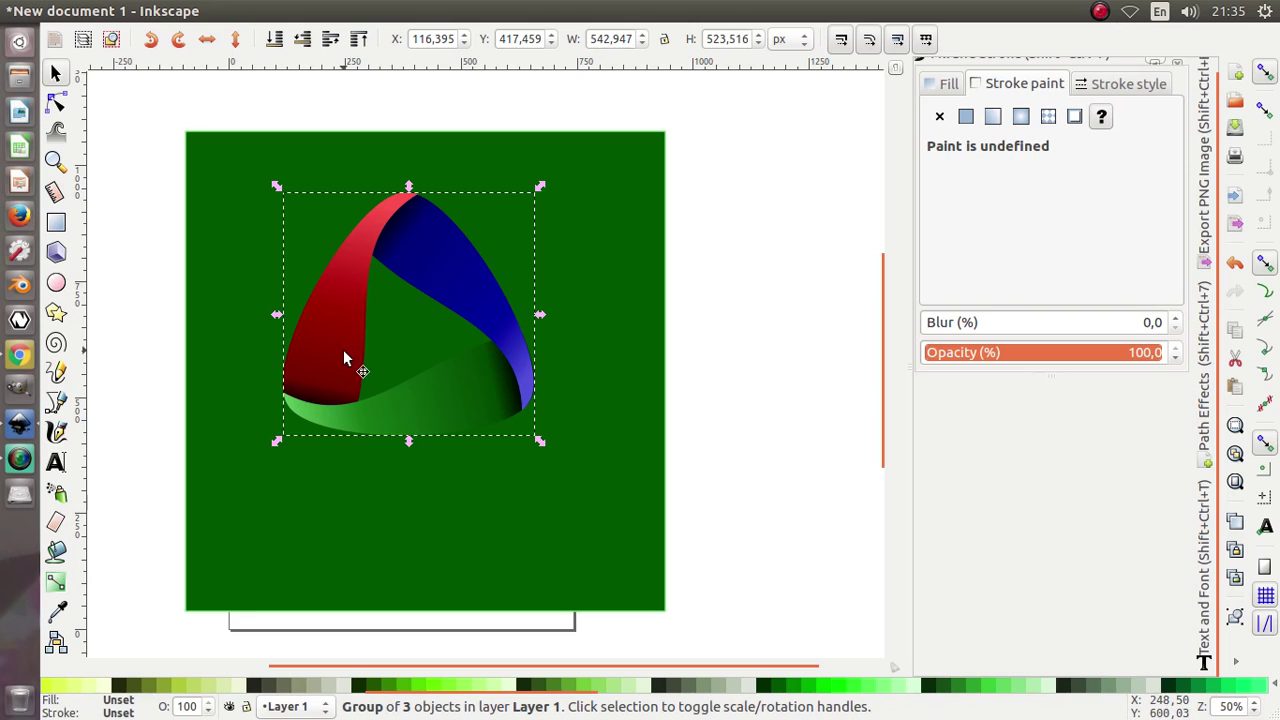
{"action": "left_click_drag", "start_coordinate": [343, 349], "coordinate": [372, 392]}
{"action": "left_click", "coordinate": [590, 260]}
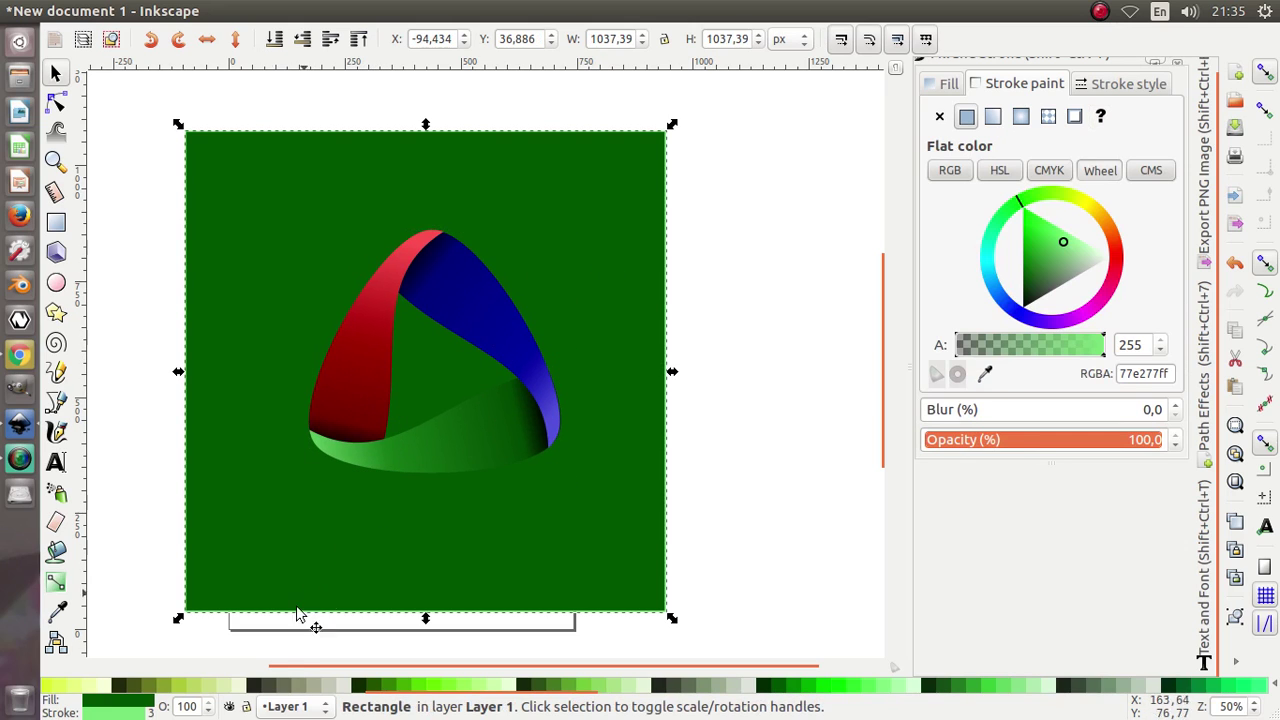
{"action": "scroll", "coordinate": [186, 700], "scroll_direction": "left", "scroll_amount": 5}
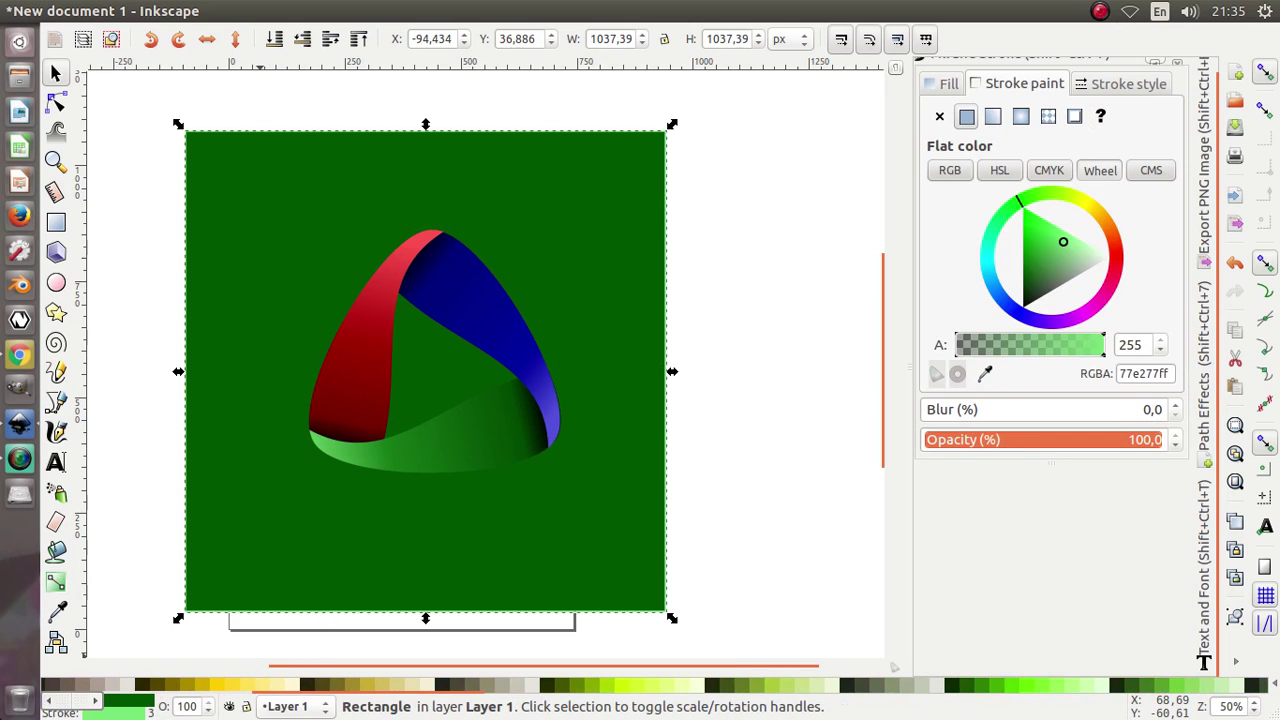
Fill the square with a radial gradient from light grey at the logo centre to dark grey-brown edges.
{"action": "left_click", "coordinate": [125, 686]}
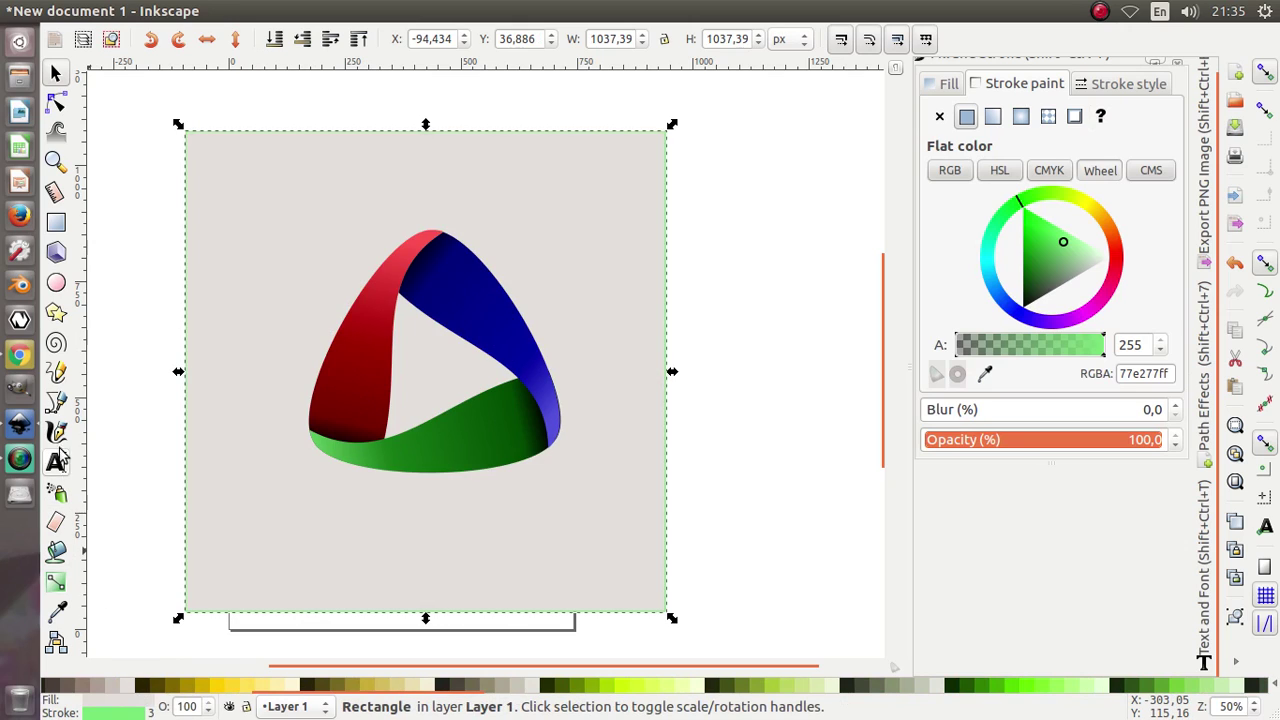
{"action": "left_click", "coordinate": [56, 583]}
{"action": "left_click_drag", "start_coordinate": [300, 508], "coordinate": [442, 571]}
{"action": "key", "text": "ctrl+z"}
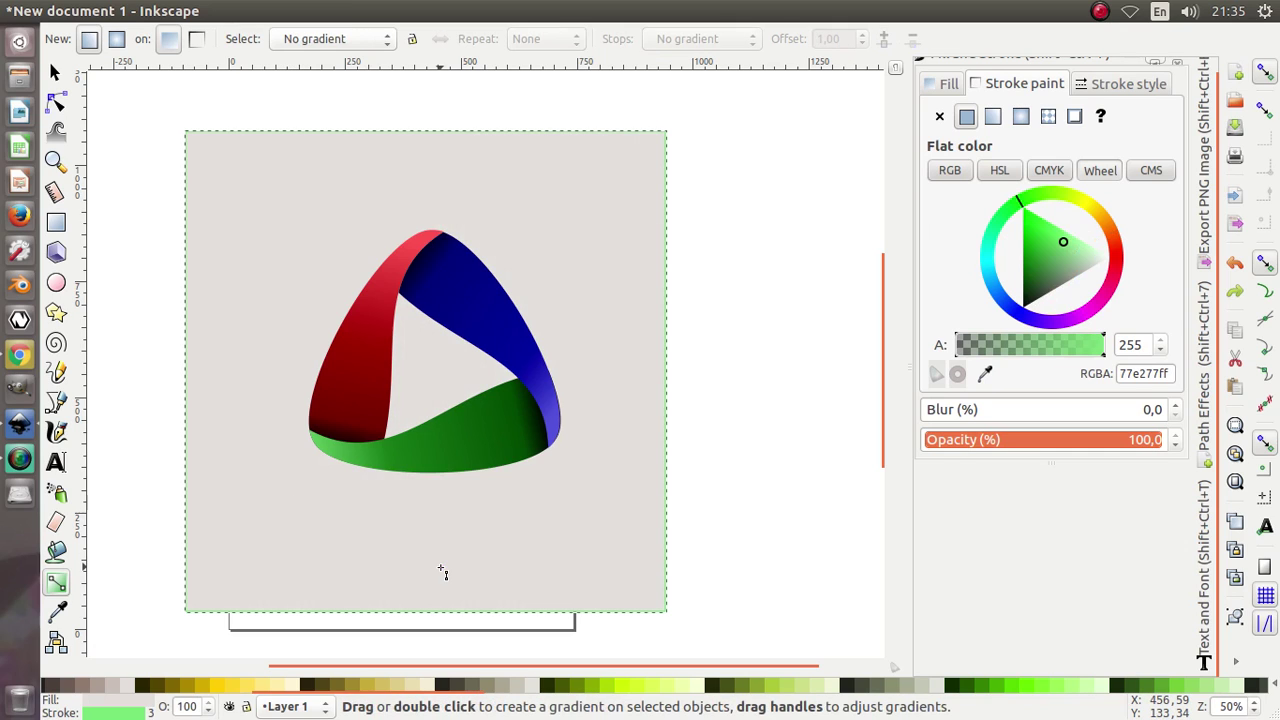
{"action": "left_click", "coordinate": [118, 42]}
{"action": "left_click_drag", "start_coordinate": [437, 368], "coordinate": [669, 614]}
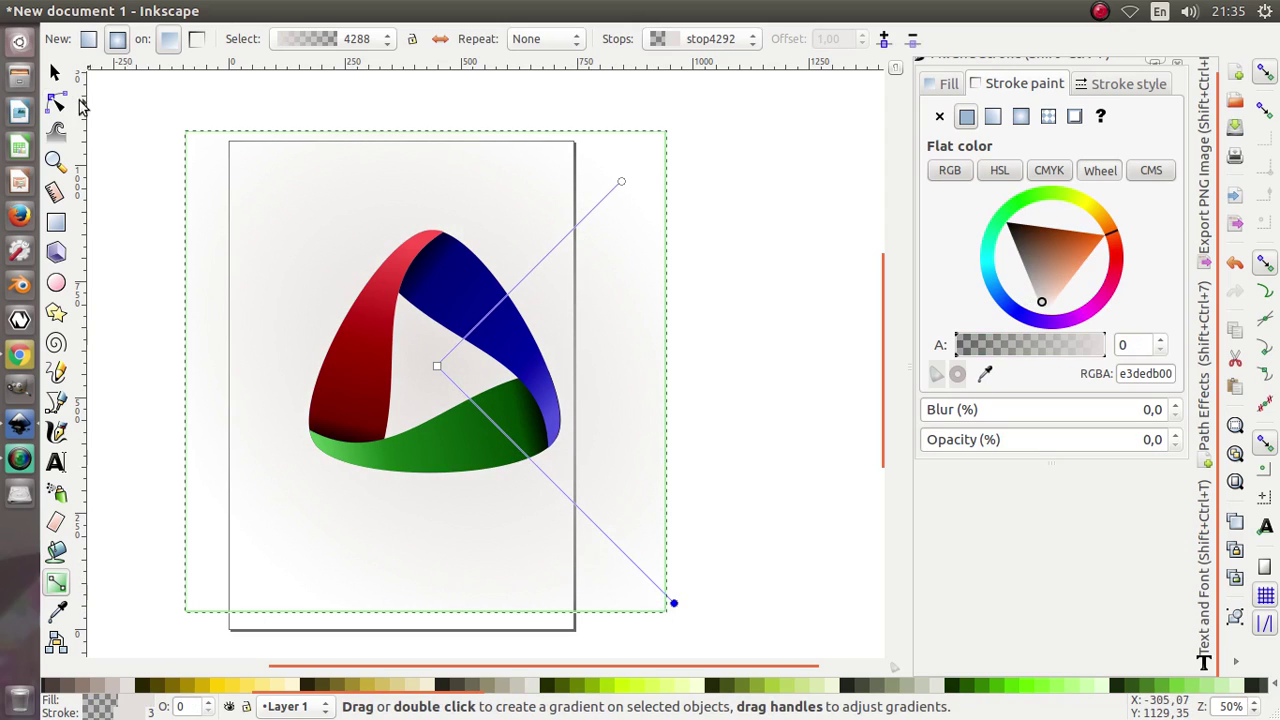
{"action": "key", "text": "s"}
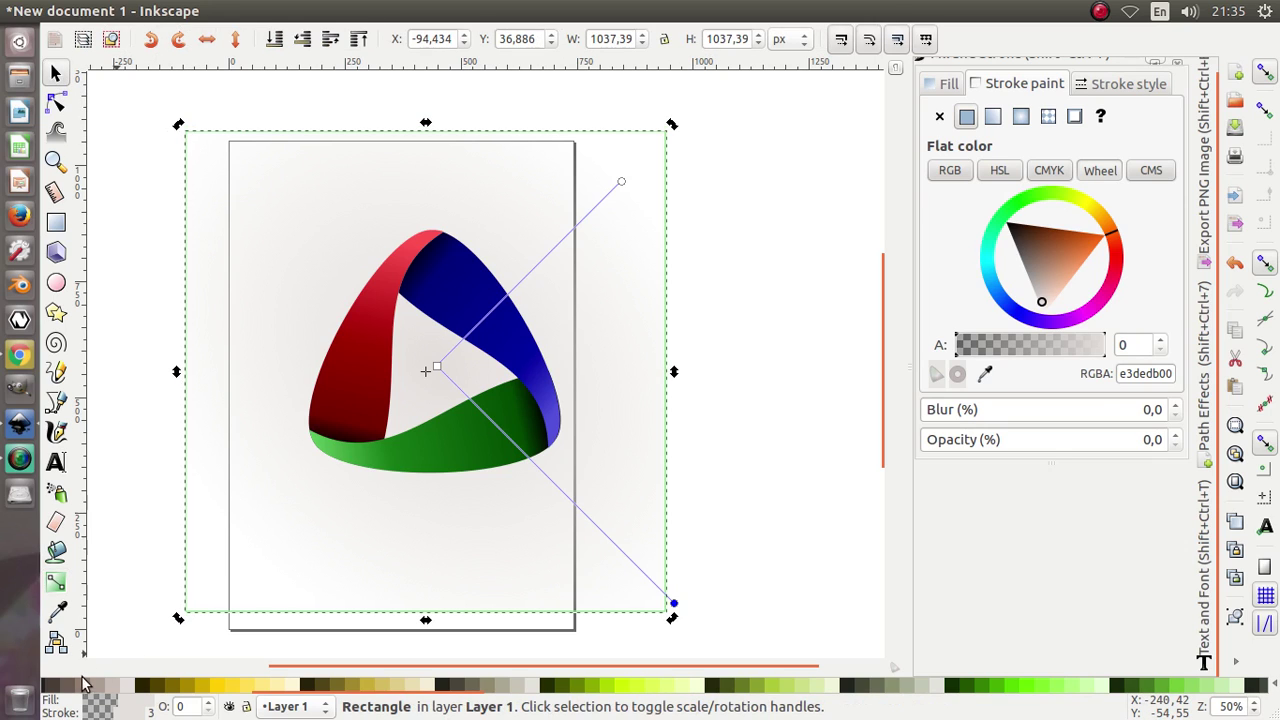
{"action": "left_click", "coordinate": [81, 689]}
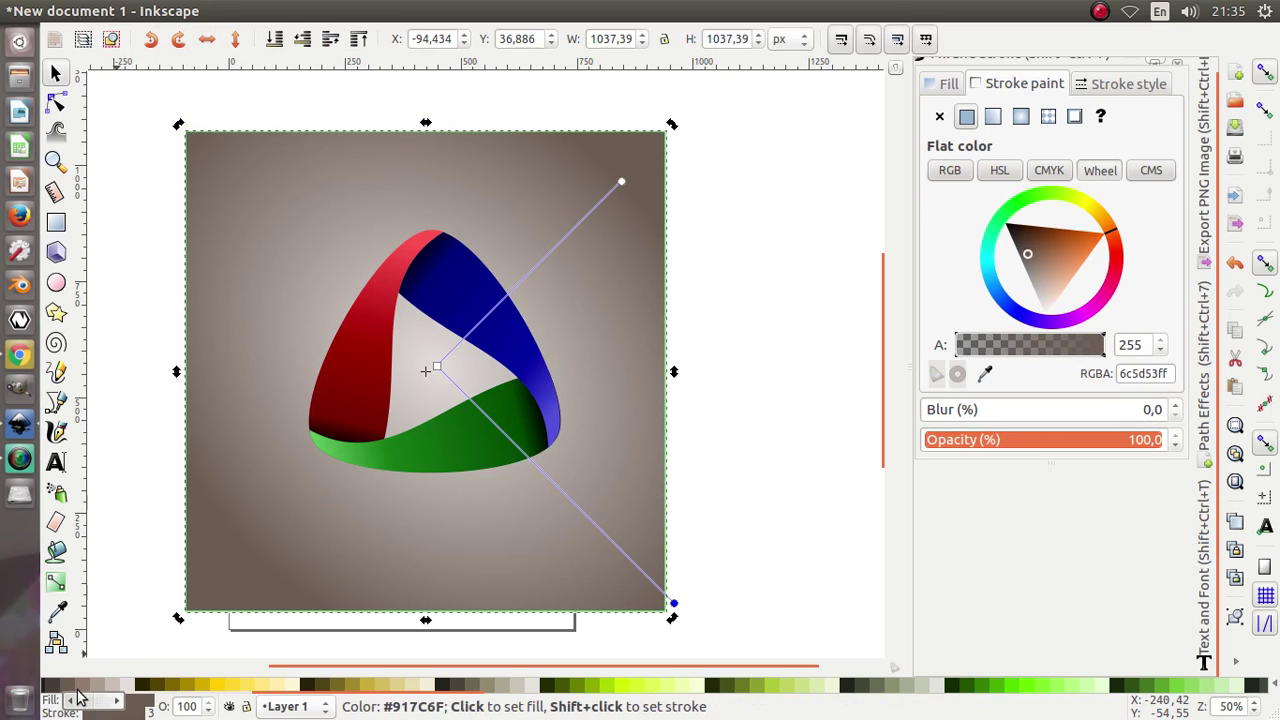
Scale the logo group down to about 284 × 274 px, centred on the background.
{"action": "left_click", "coordinate": [445, 278]}
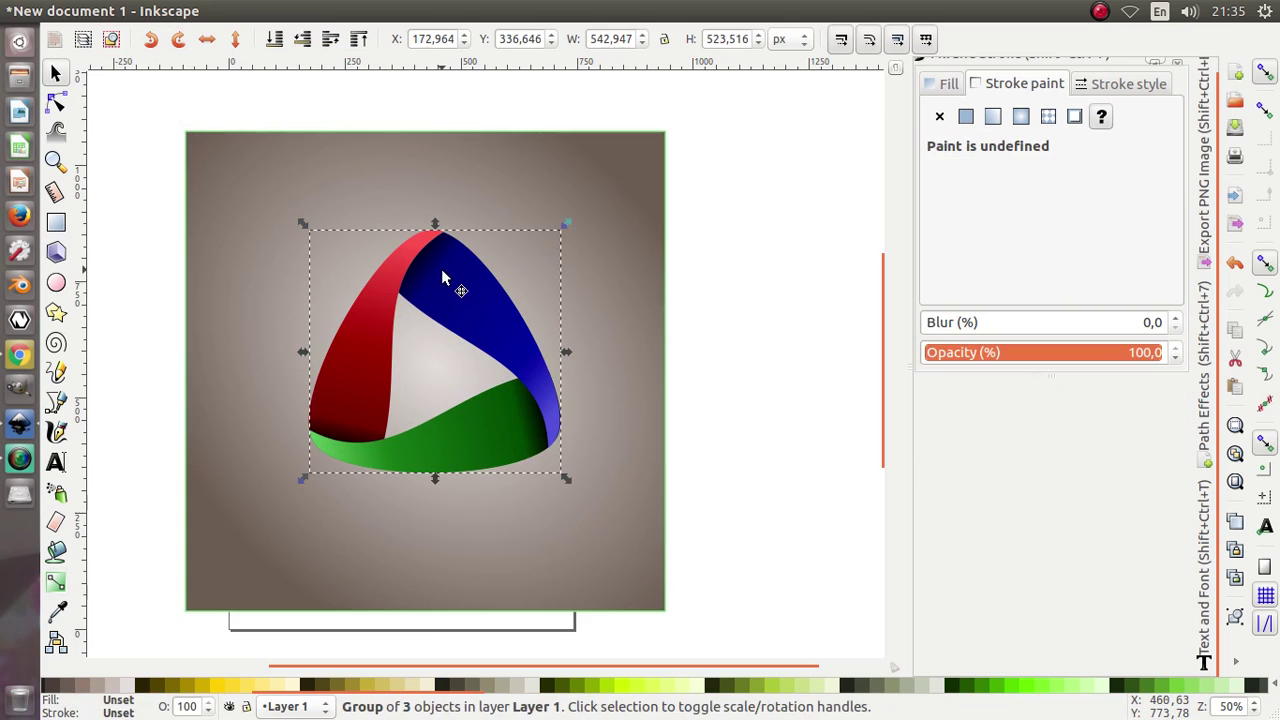
{"action": "left_click_drag", "start_coordinate": [567, 481], "coordinate": [504, 414]}
{"action": "left_click", "coordinate": [488, 370]}
{"action": "key", "text": "Escape"}
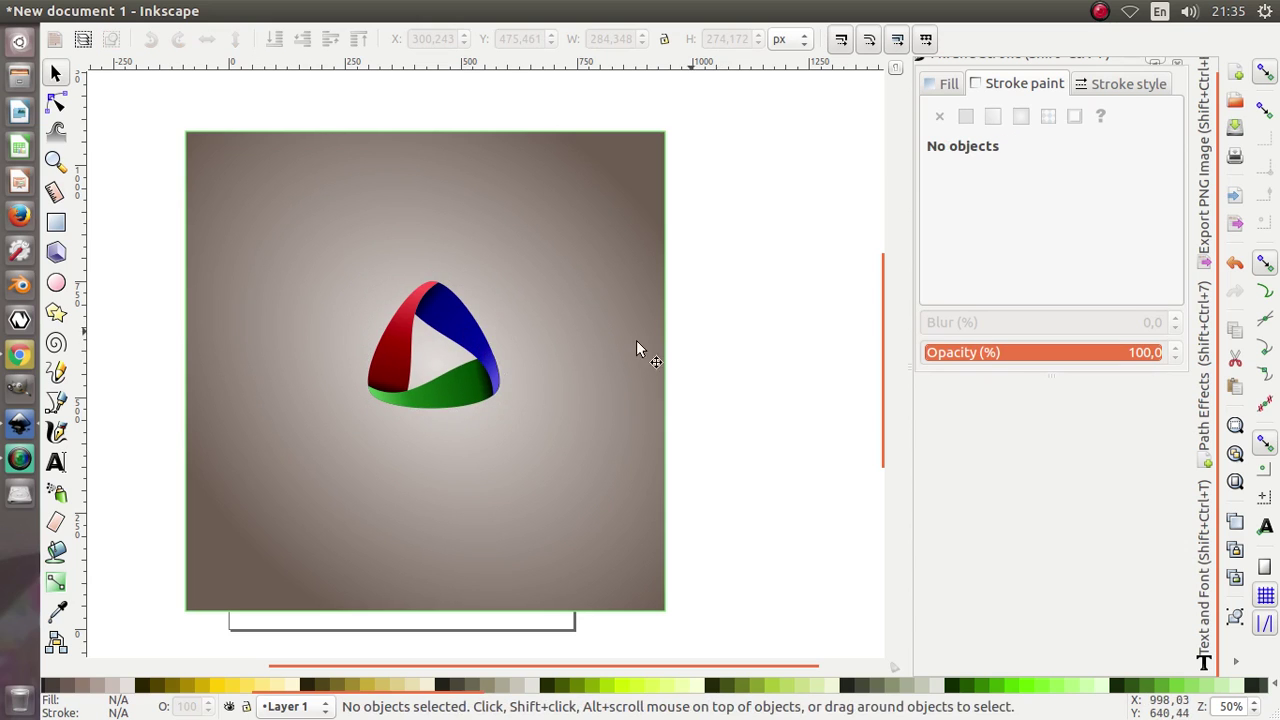
{"action": "scroll", "coordinate": [434, 357], "scroll_direction": "up", "scroll_amount": 1, "text": "ctrl"}
{"action": "scroll", "coordinate": [388, 420], "scroll_direction": "up", "scroll_amount": 2, "text": "ctrl"}
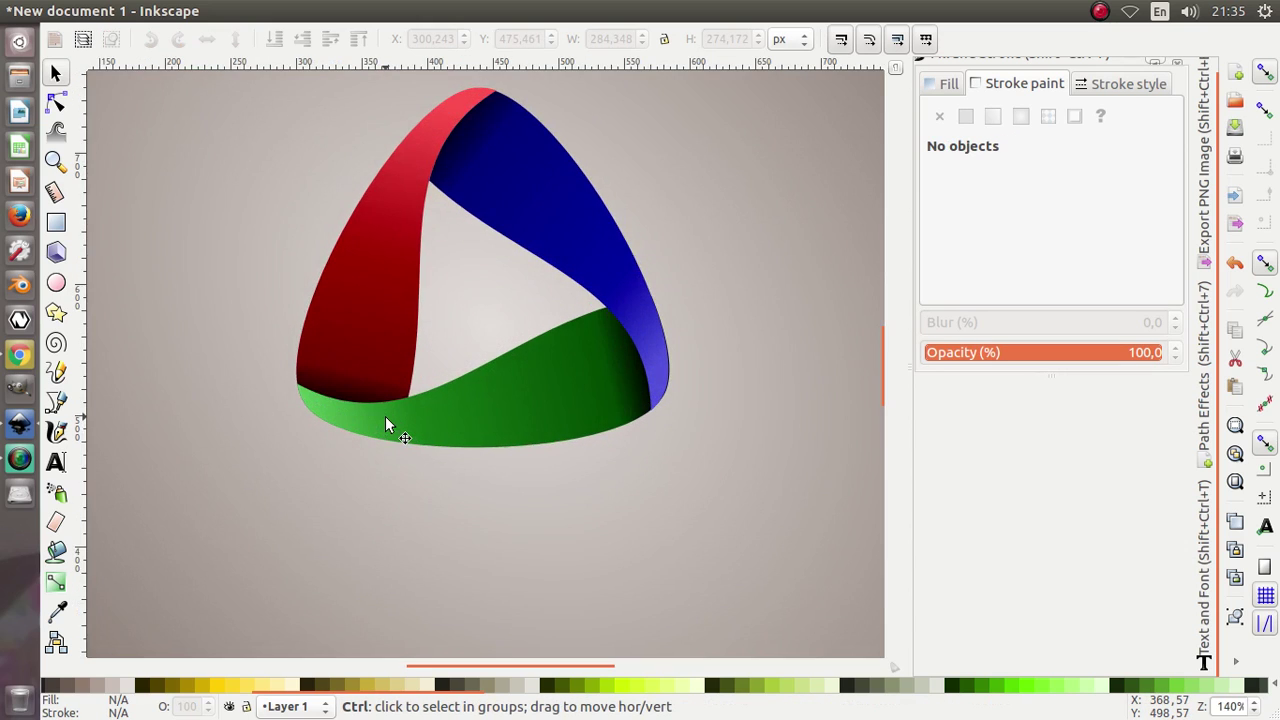
{"action": "scroll", "coordinate": [385, 416], "scroll_direction": "down", "scroll_amount": 3, "text": "ctrl"}
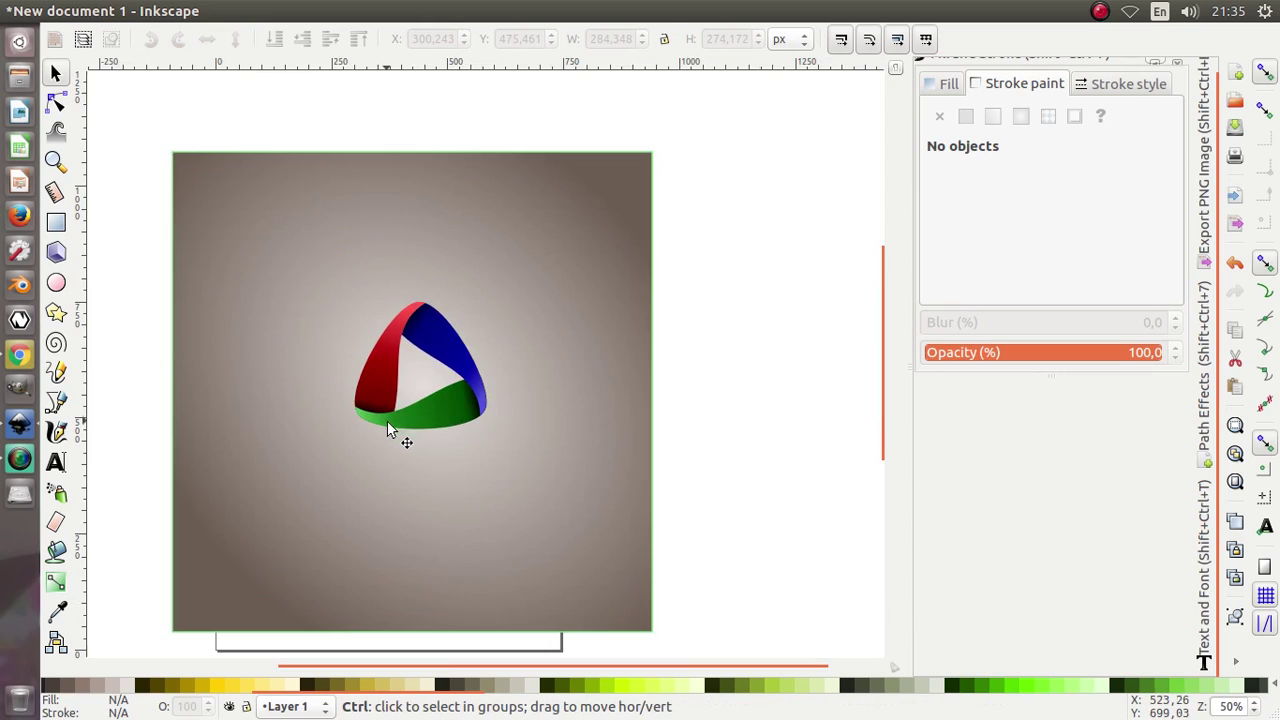
{"action": "left_click", "coordinate": [429, 354]}
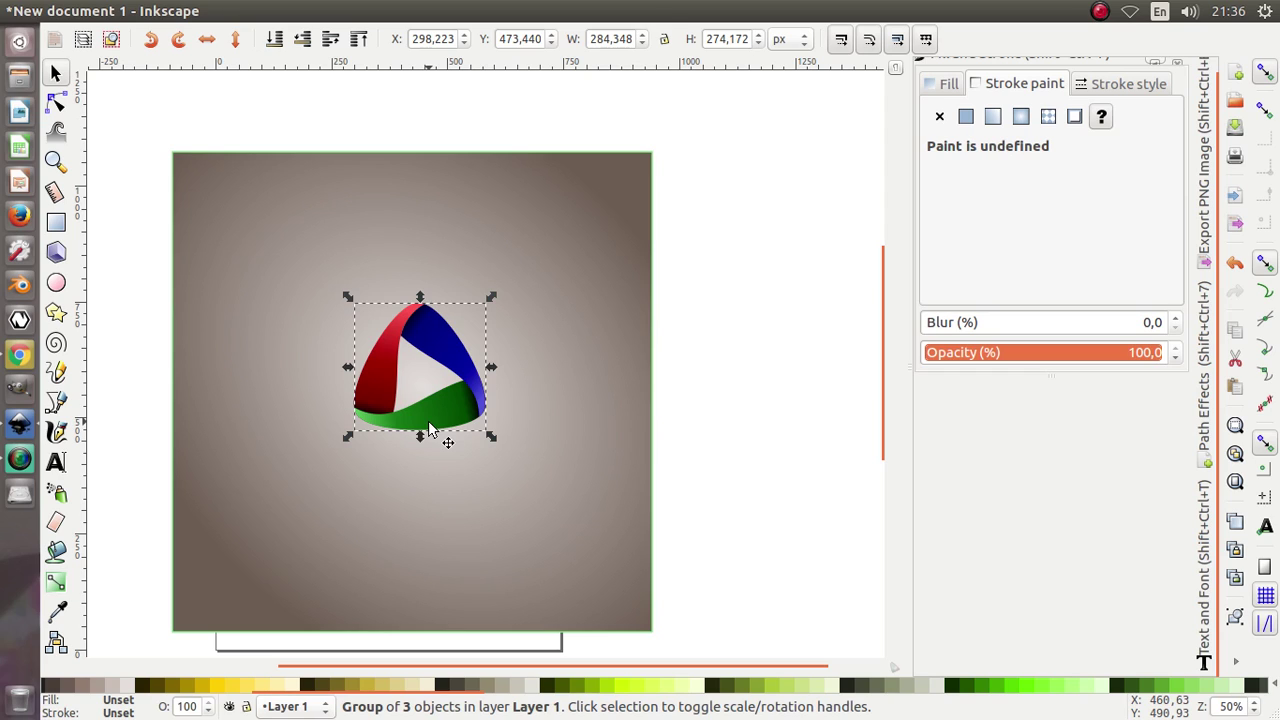
{"action": "scroll", "coordinate": [430, 430], "scroll_direction": "up", "scroll_amount": 2, "text": "ctrl"}
{"action": "scroll", "coordinate": [426, 430], "scroll_direction": "down", "scroll_amount": 2, "text": "ctrl"}
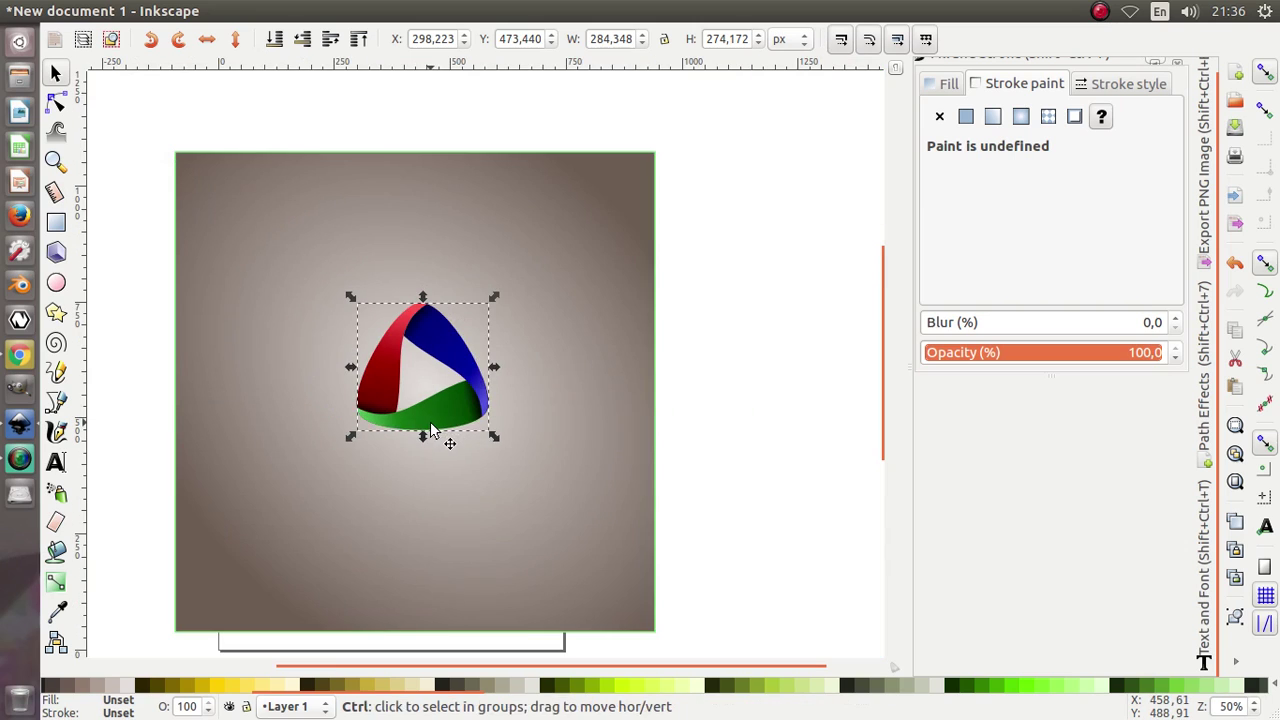